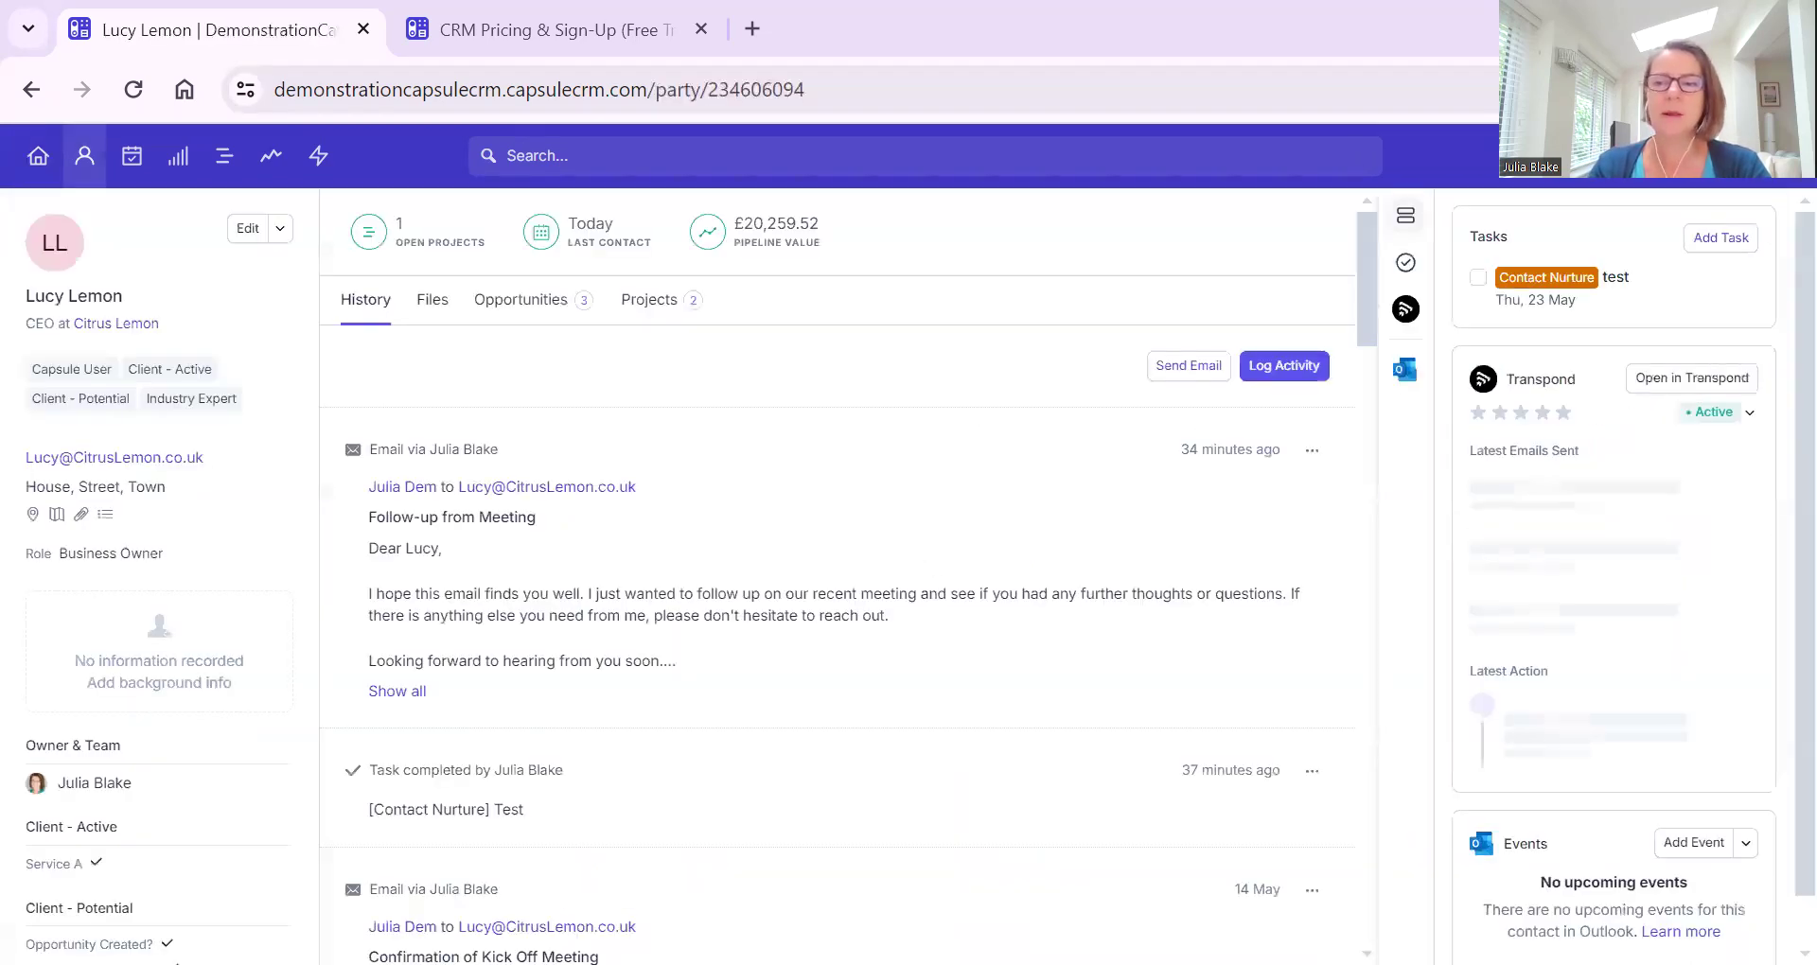
Start a new task for the open contact with the description "Test 2" and the due date 01/06/2024.
{"action": "left_click", "coordinate": [1742, 246]}
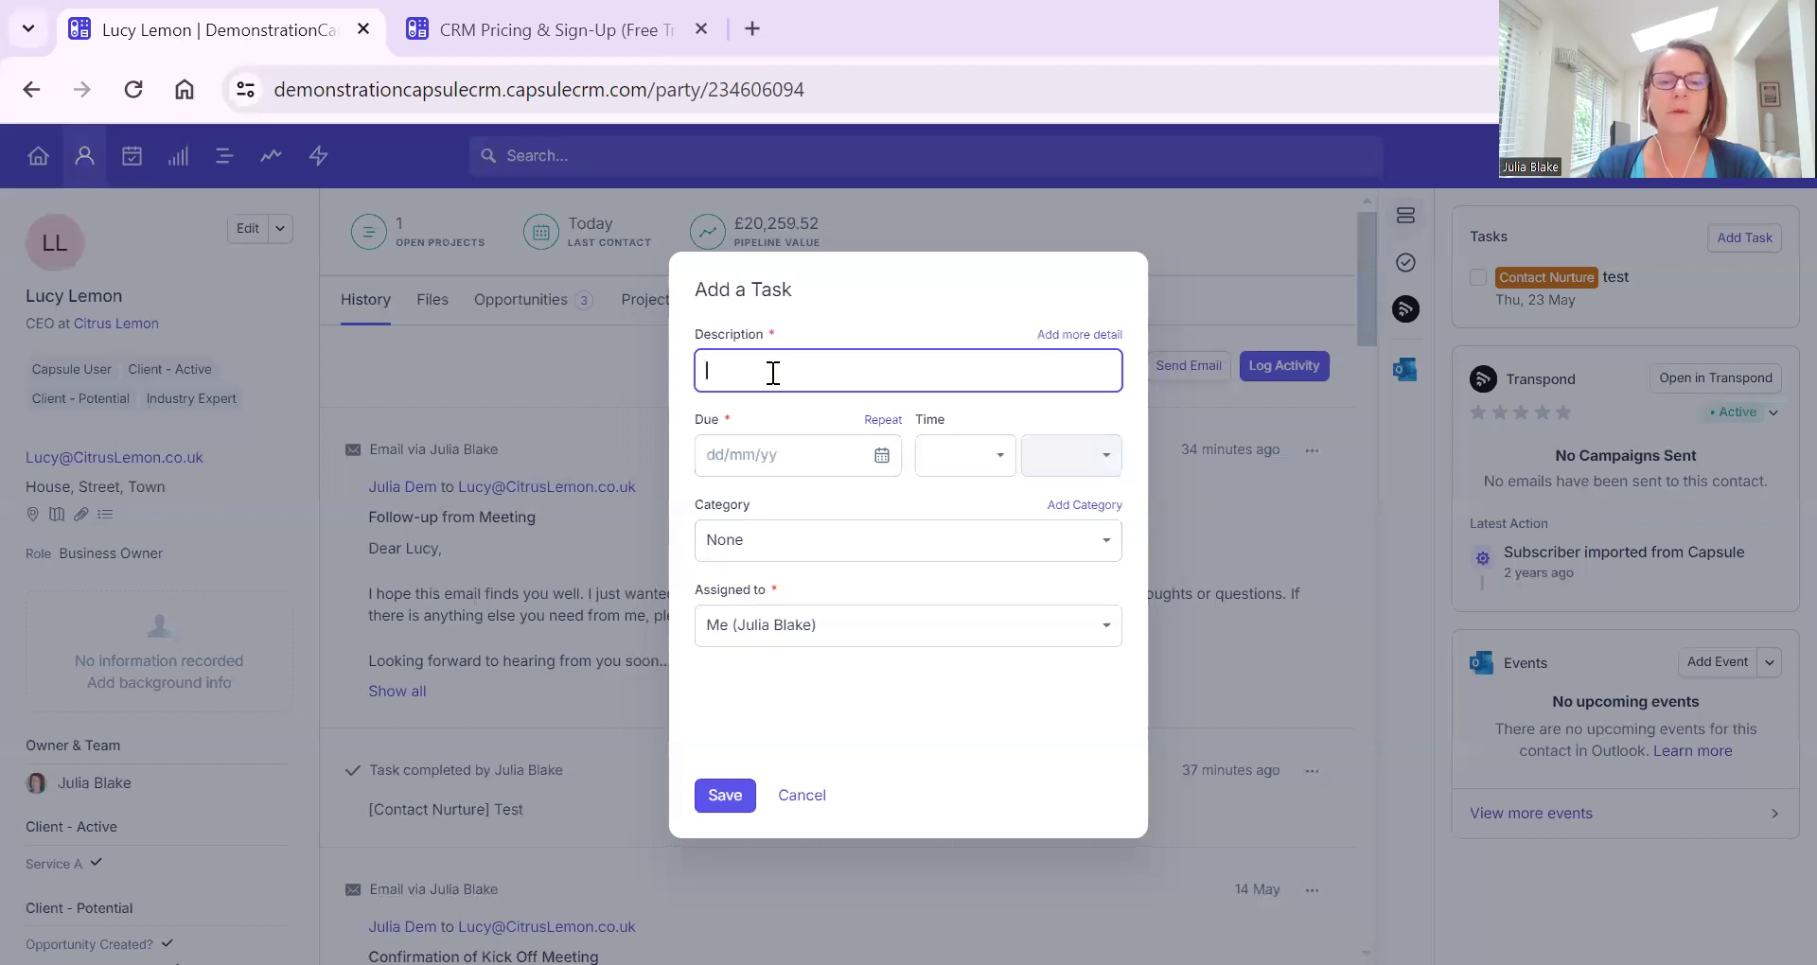
{"action": "type", "text": "Test 2"}
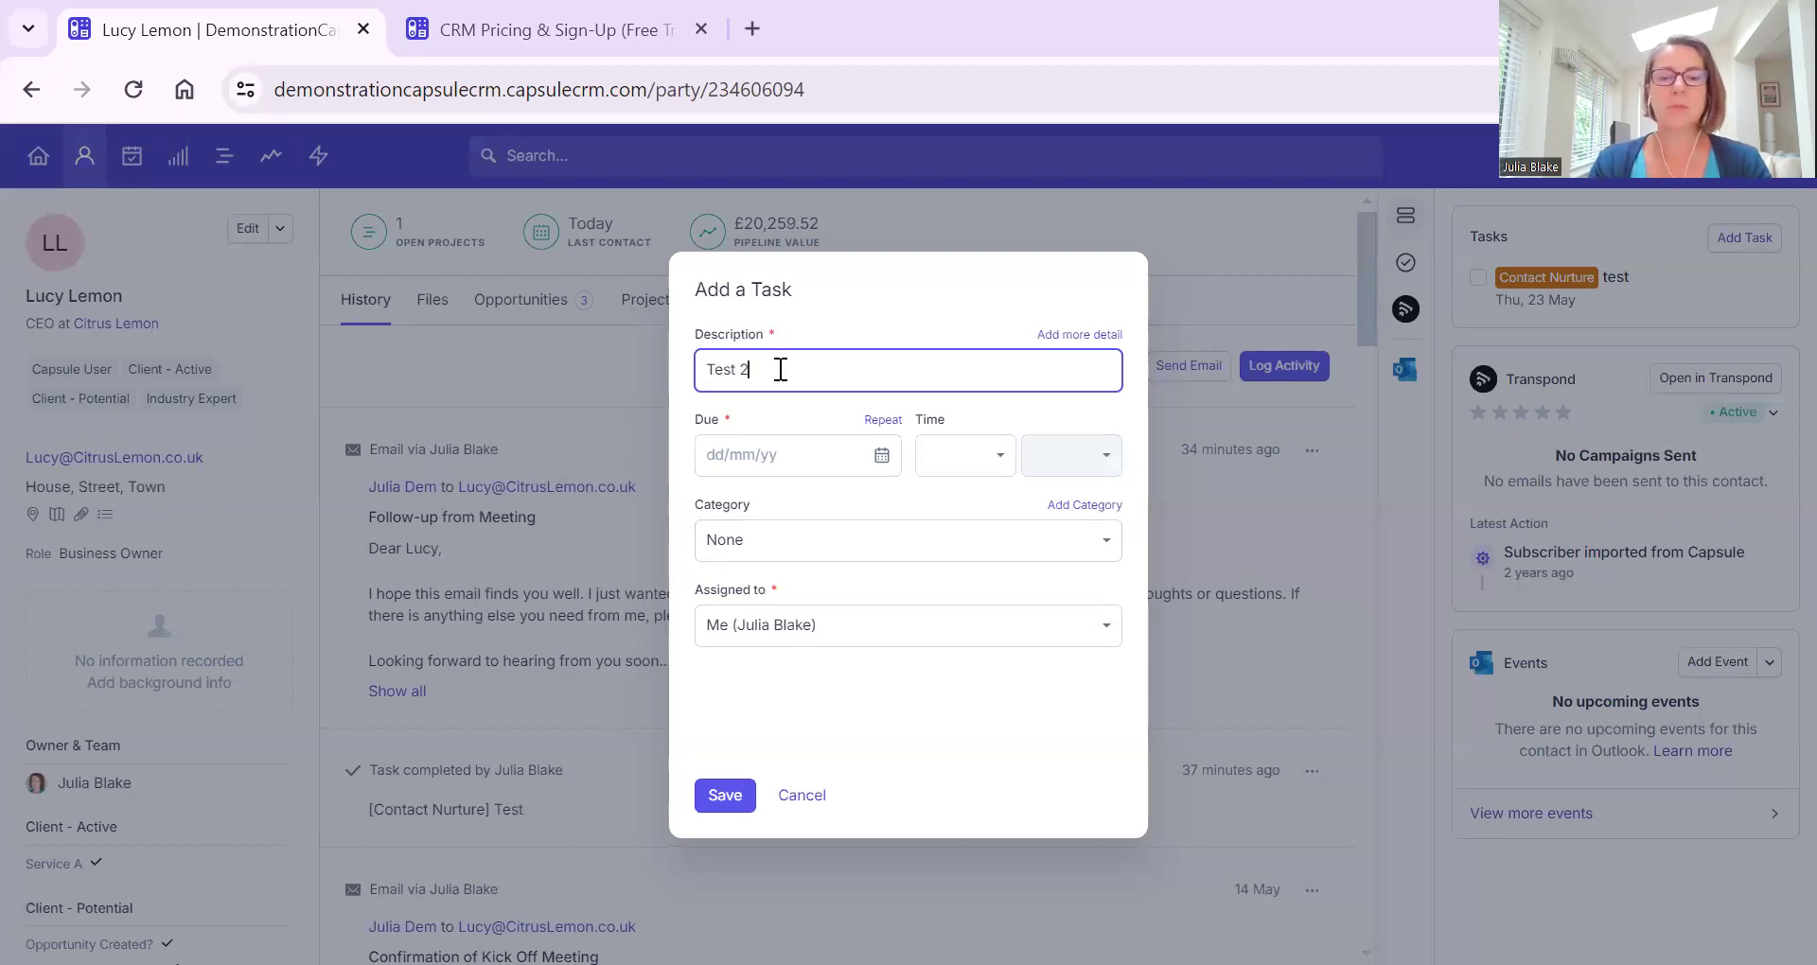
{"action": "left_click", "coordinate": [804, 458]}
{"action": "left_click", "coordinate": [857, 687]}
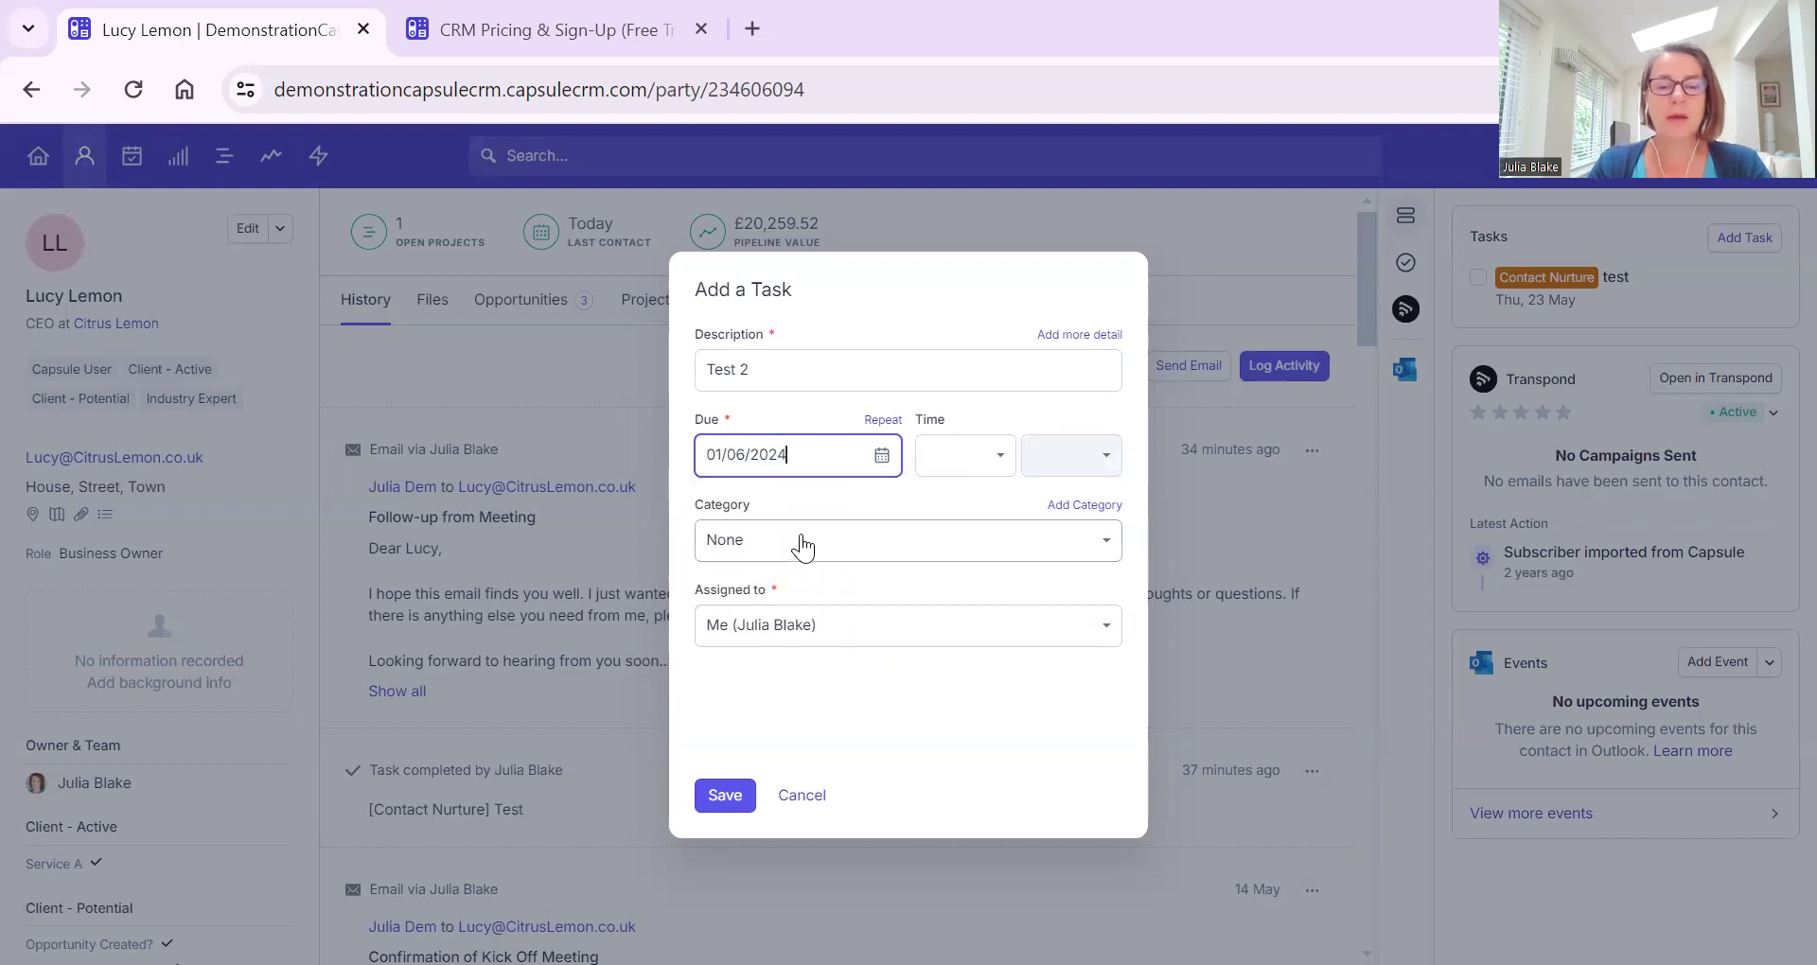
Look through the task categories, assign Follow-up to the task, and save it.
{"action": "left_click", "coordinate": [900, 556]}
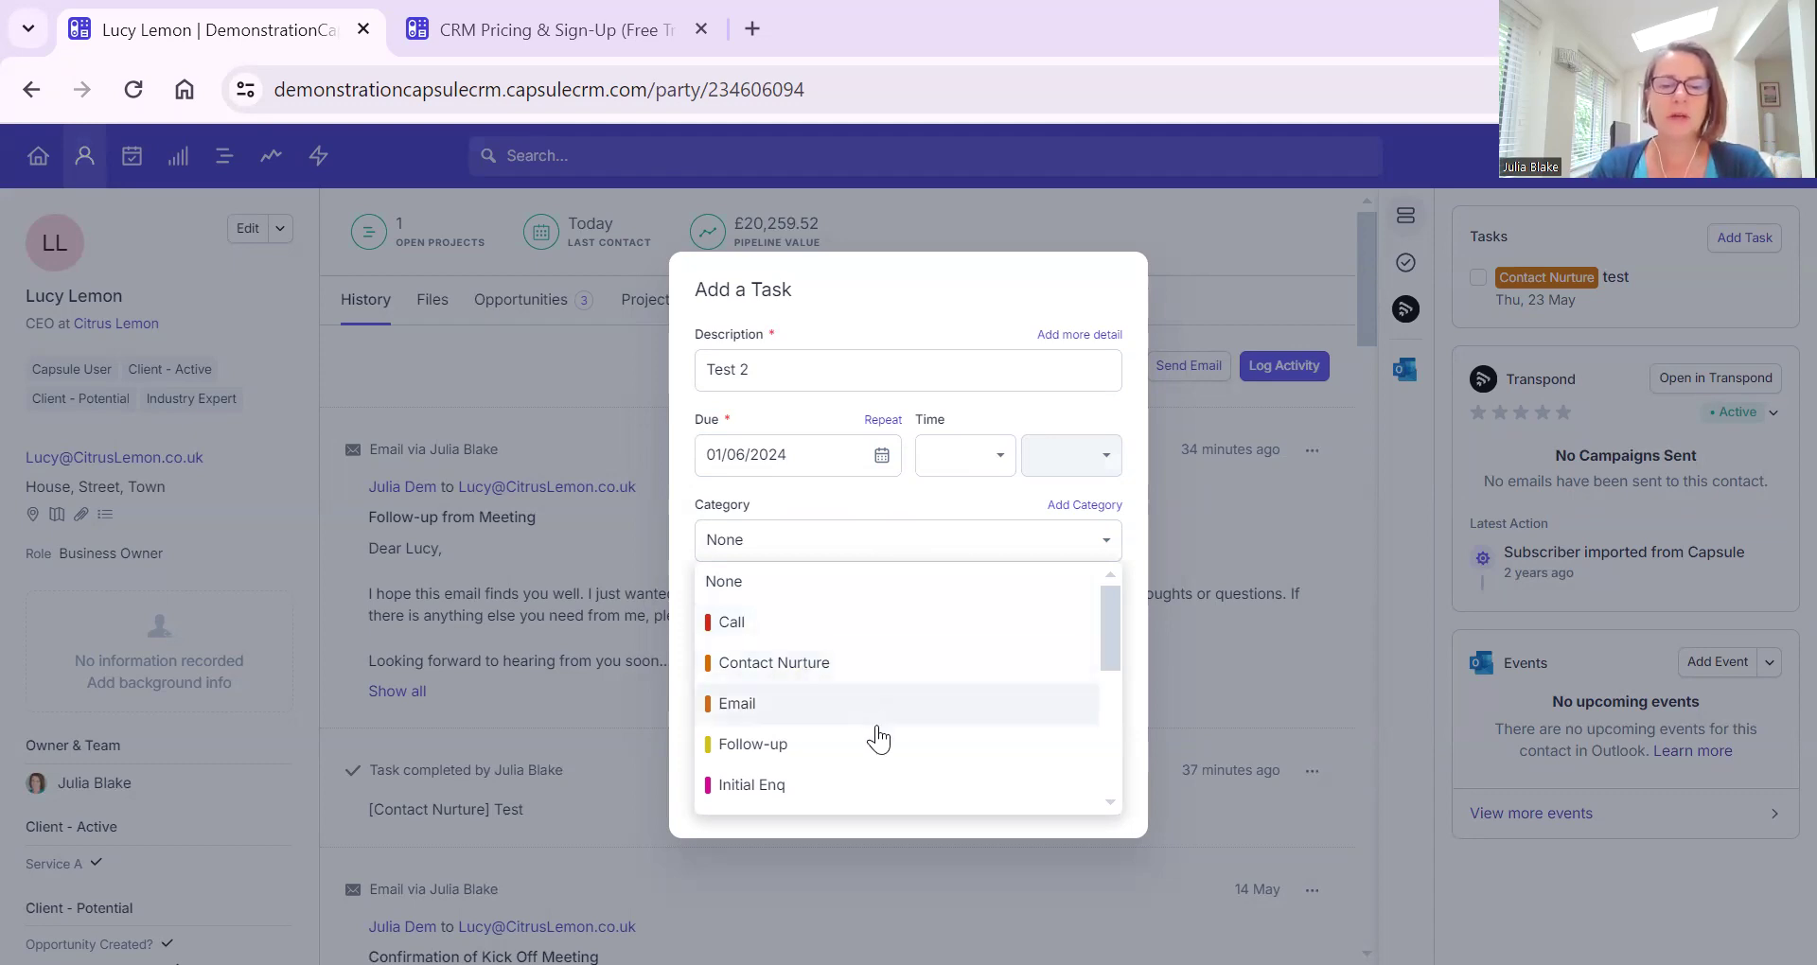
{"action": "scroll", "coordinate": [847, 786], "scroll_direction": "down", "scroll_amount": 1}
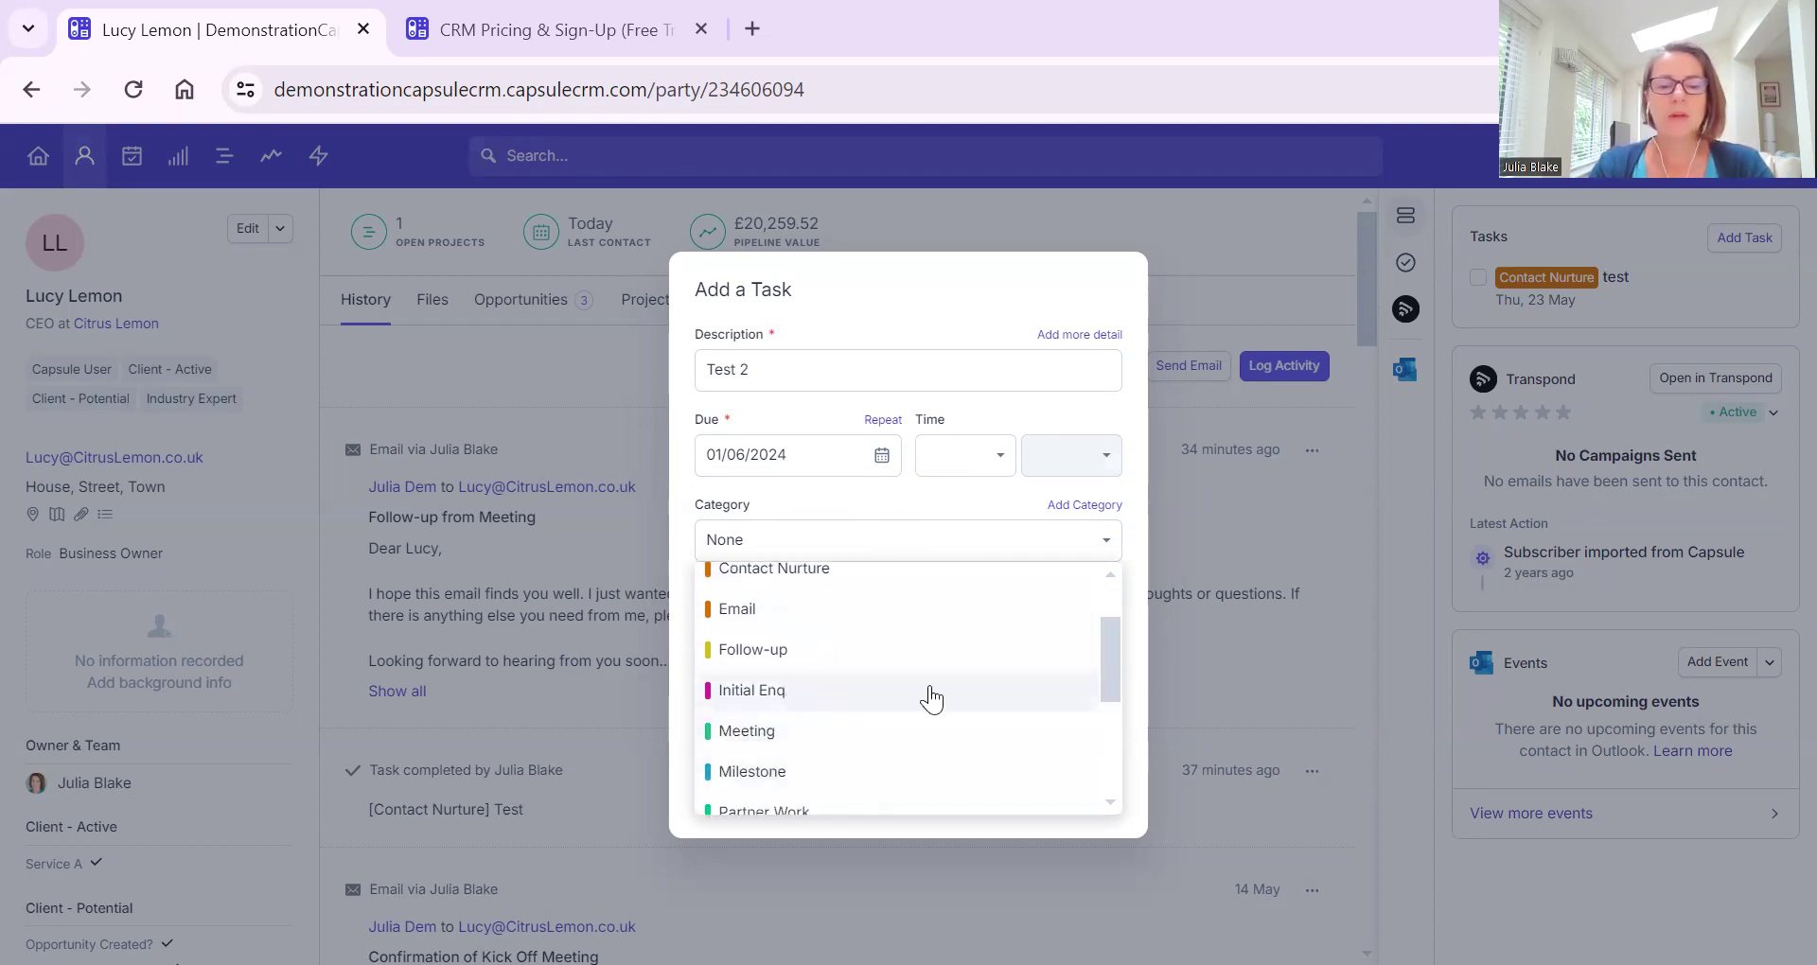
{"action": "scroll", "coordinate": [931, 700], "scroll_direction": "down", "scroll_amount": 1}
{"action": "scroll", "coordinate": [783, 681], "scroll_direction": "down", "scroll_amount": 1}
{"action": "scroll", "coordinate": [941, 669], "scroll_direction": "down", "scroll_amount": 2}
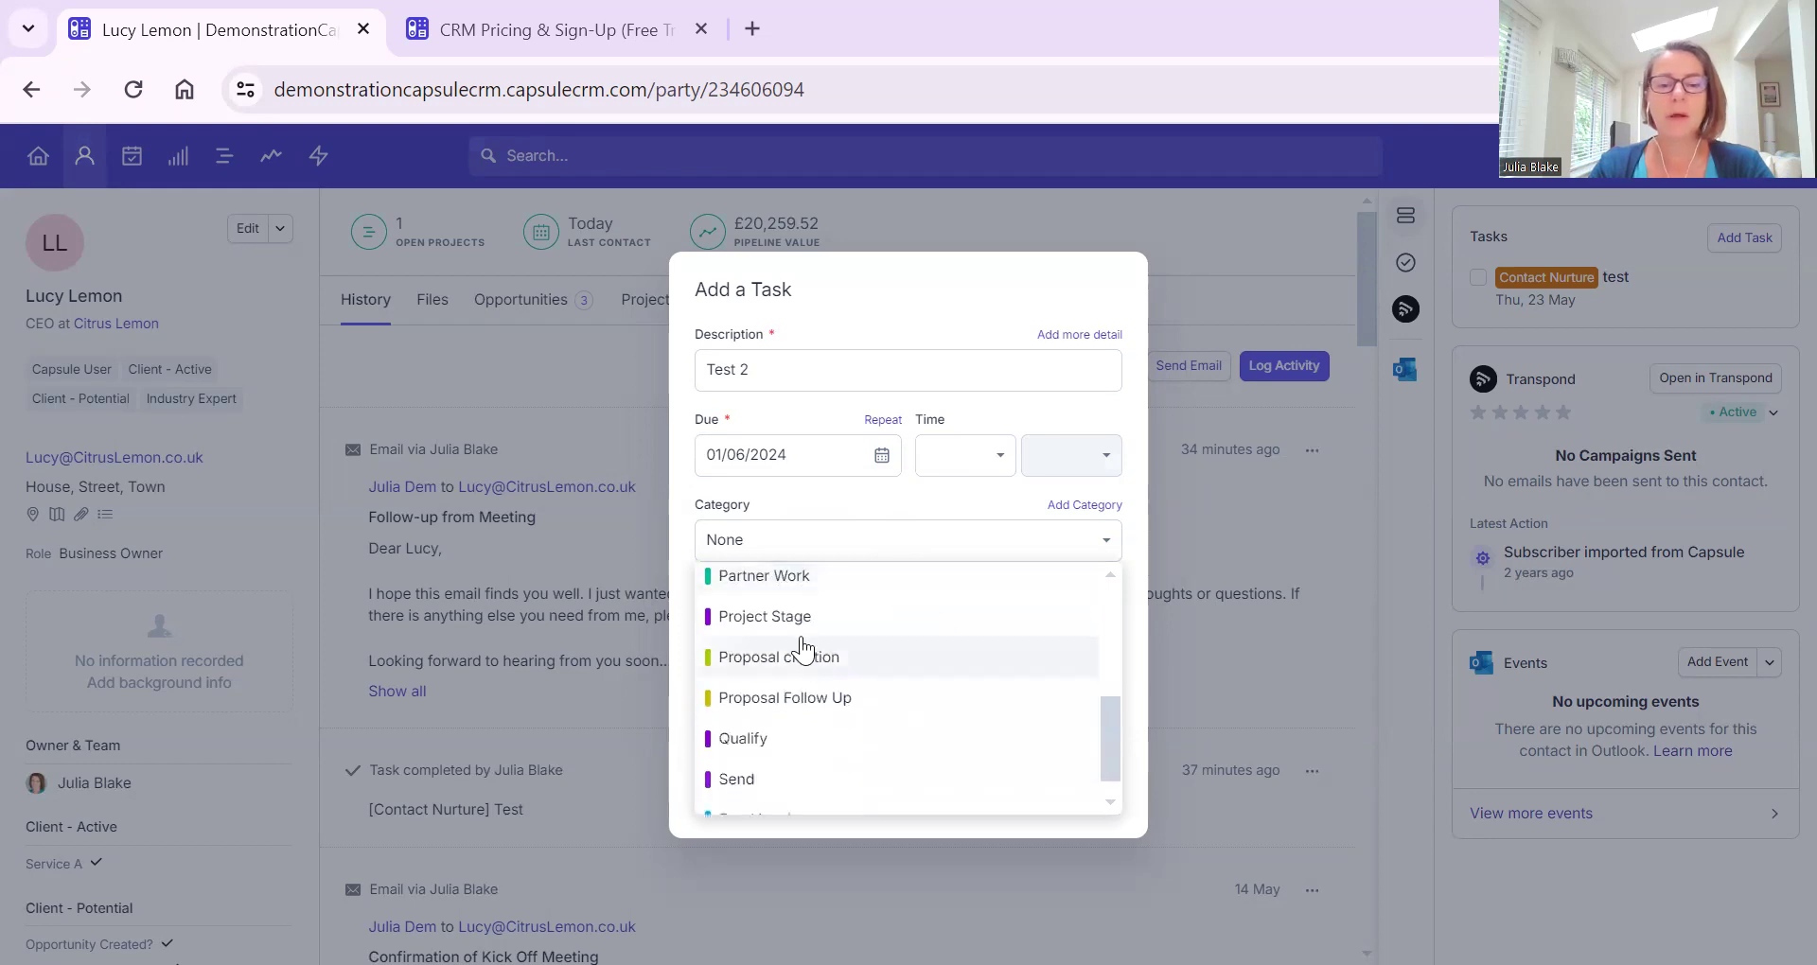
{"action": "scroll", "coordinate": [889, 691], "scroll_direction": "down", "scroll_amount": 1}
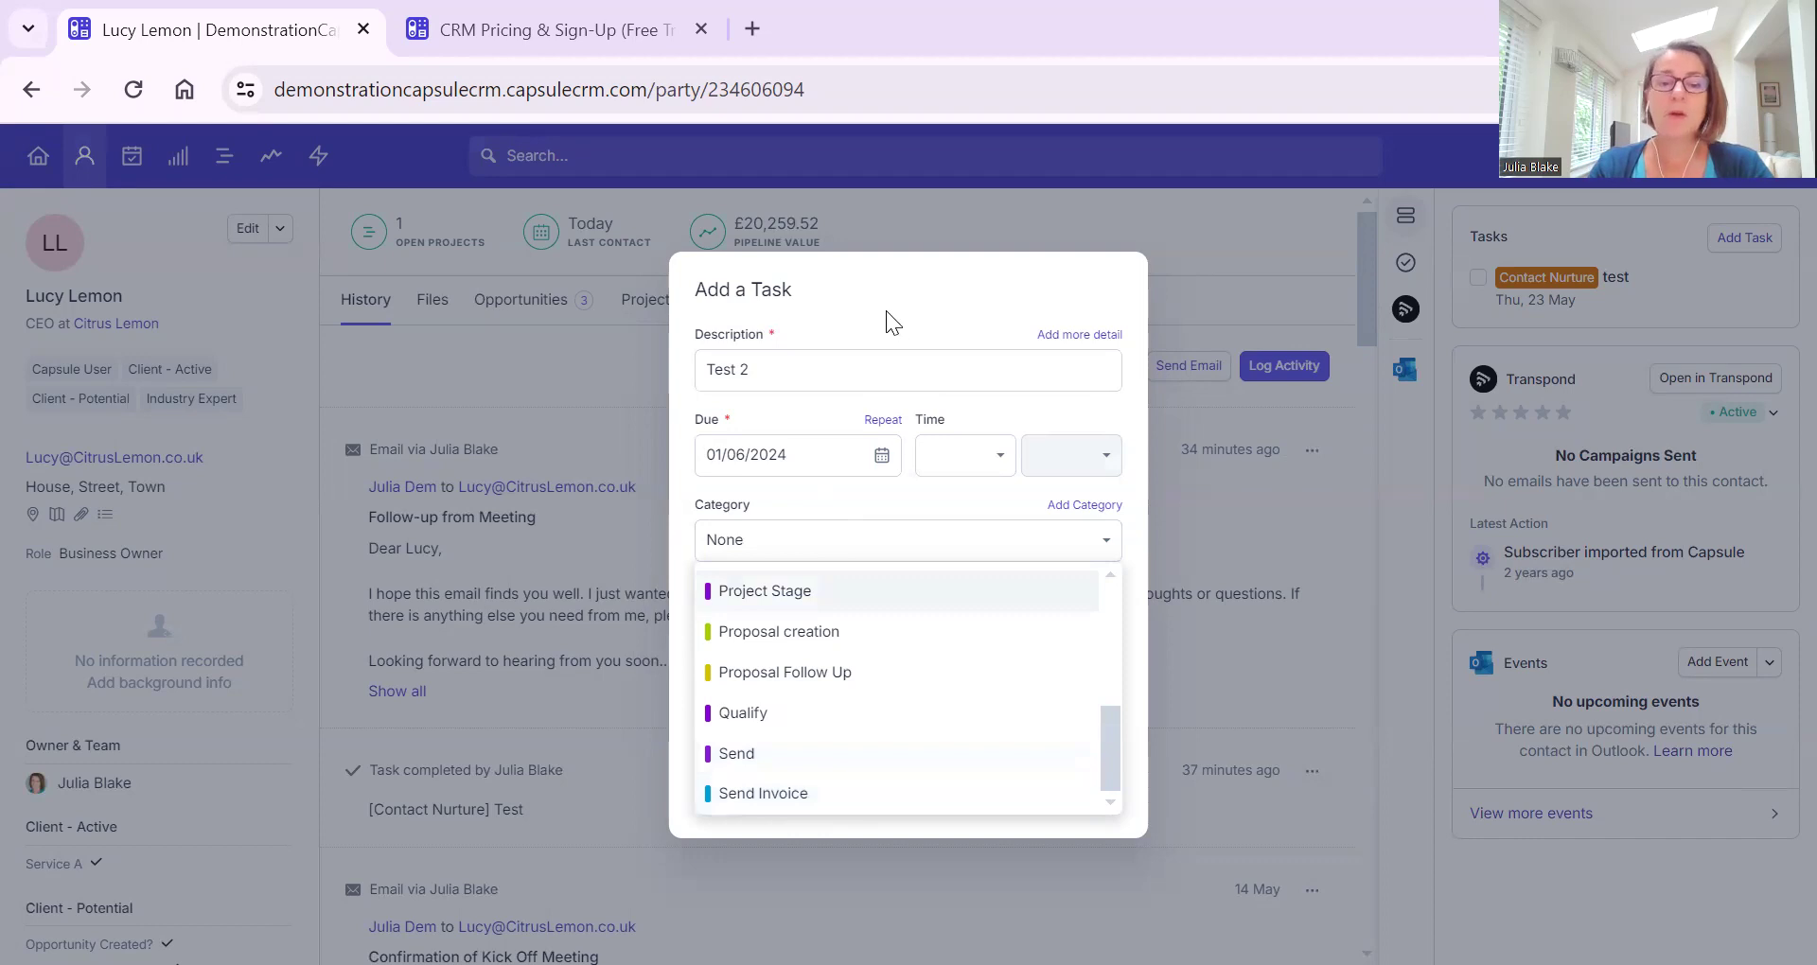
{"action": "scroll", "coordinate": [933, 724], "scroll_direction": "up", "scroll_amount": 3}
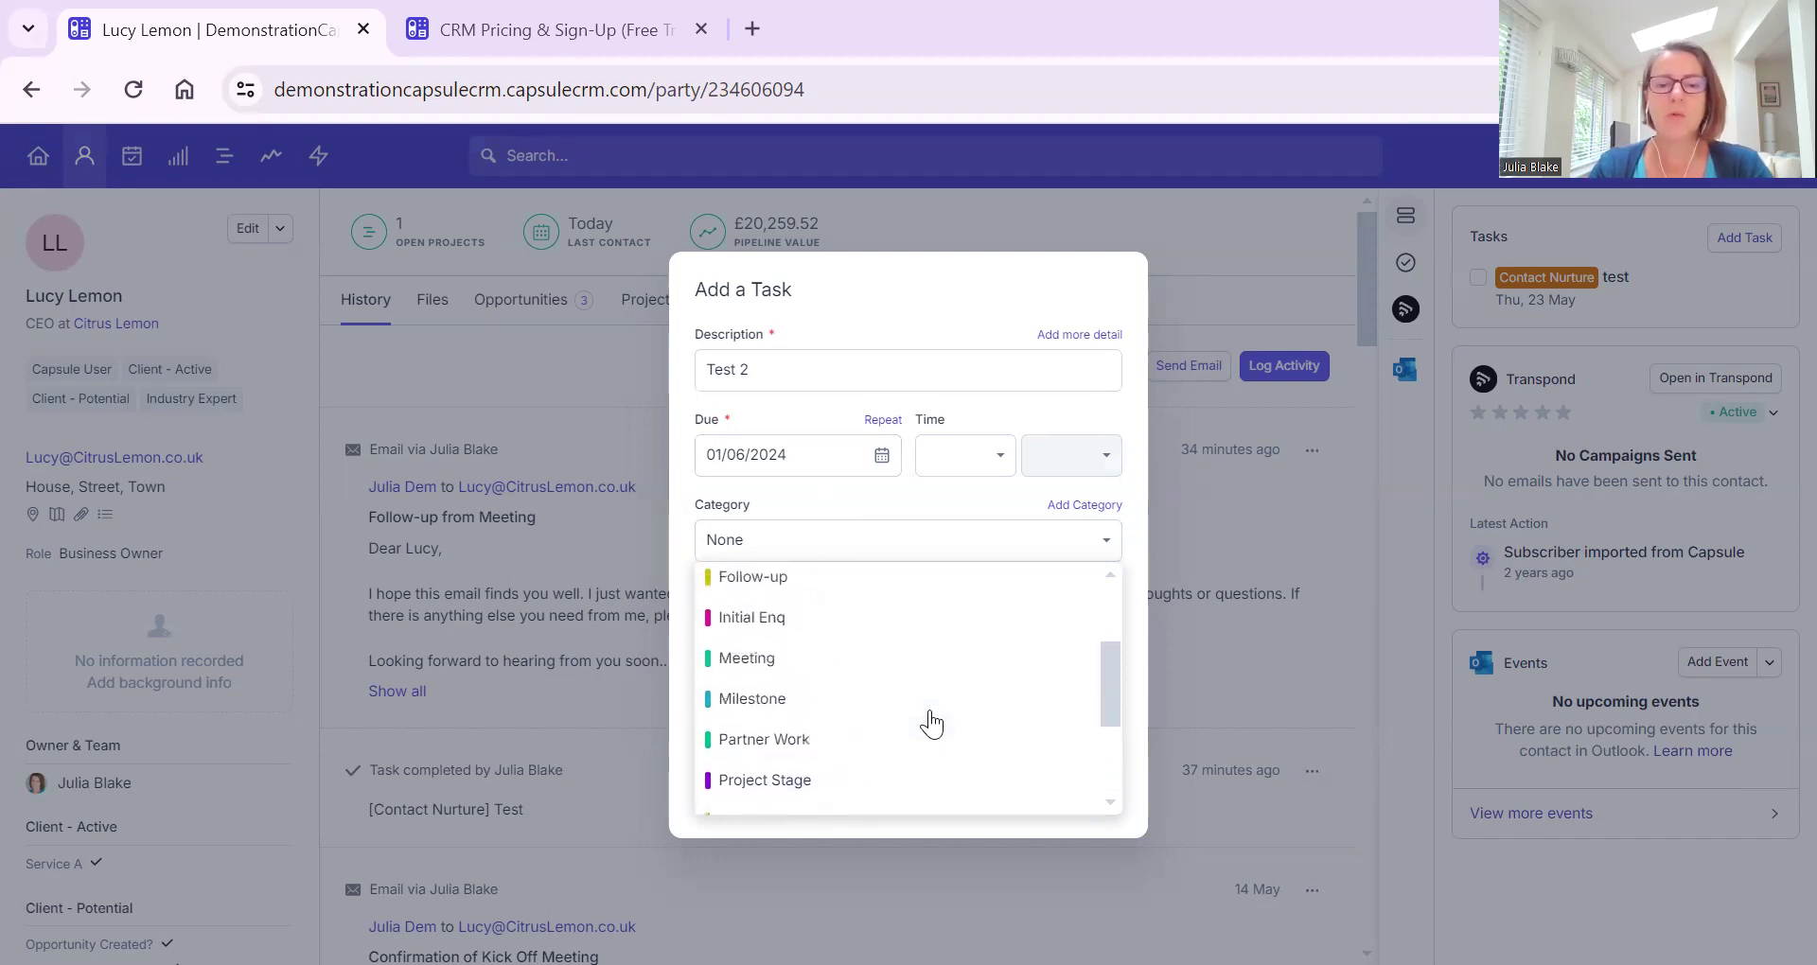
{"action": "scroll", "coordinate": [824, 680], "scroll_direction": "up", "scroll_amount": 2}
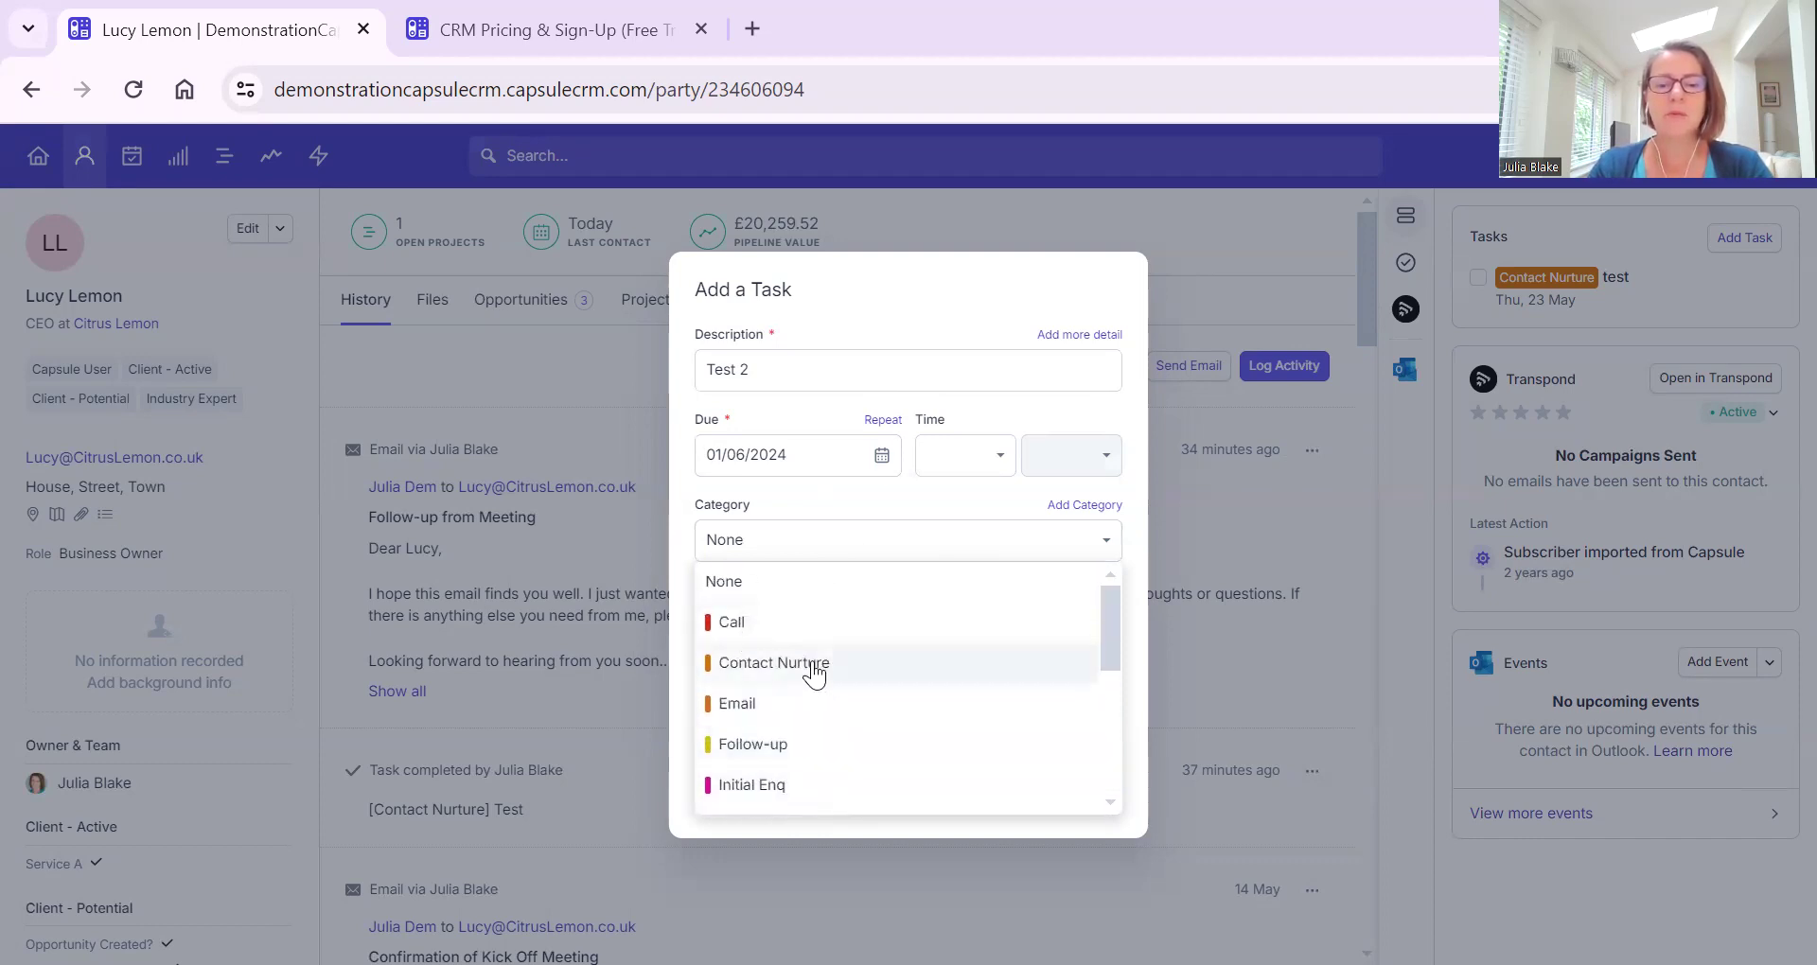
{"action": "left_click", "coordinate": [787, 746]}
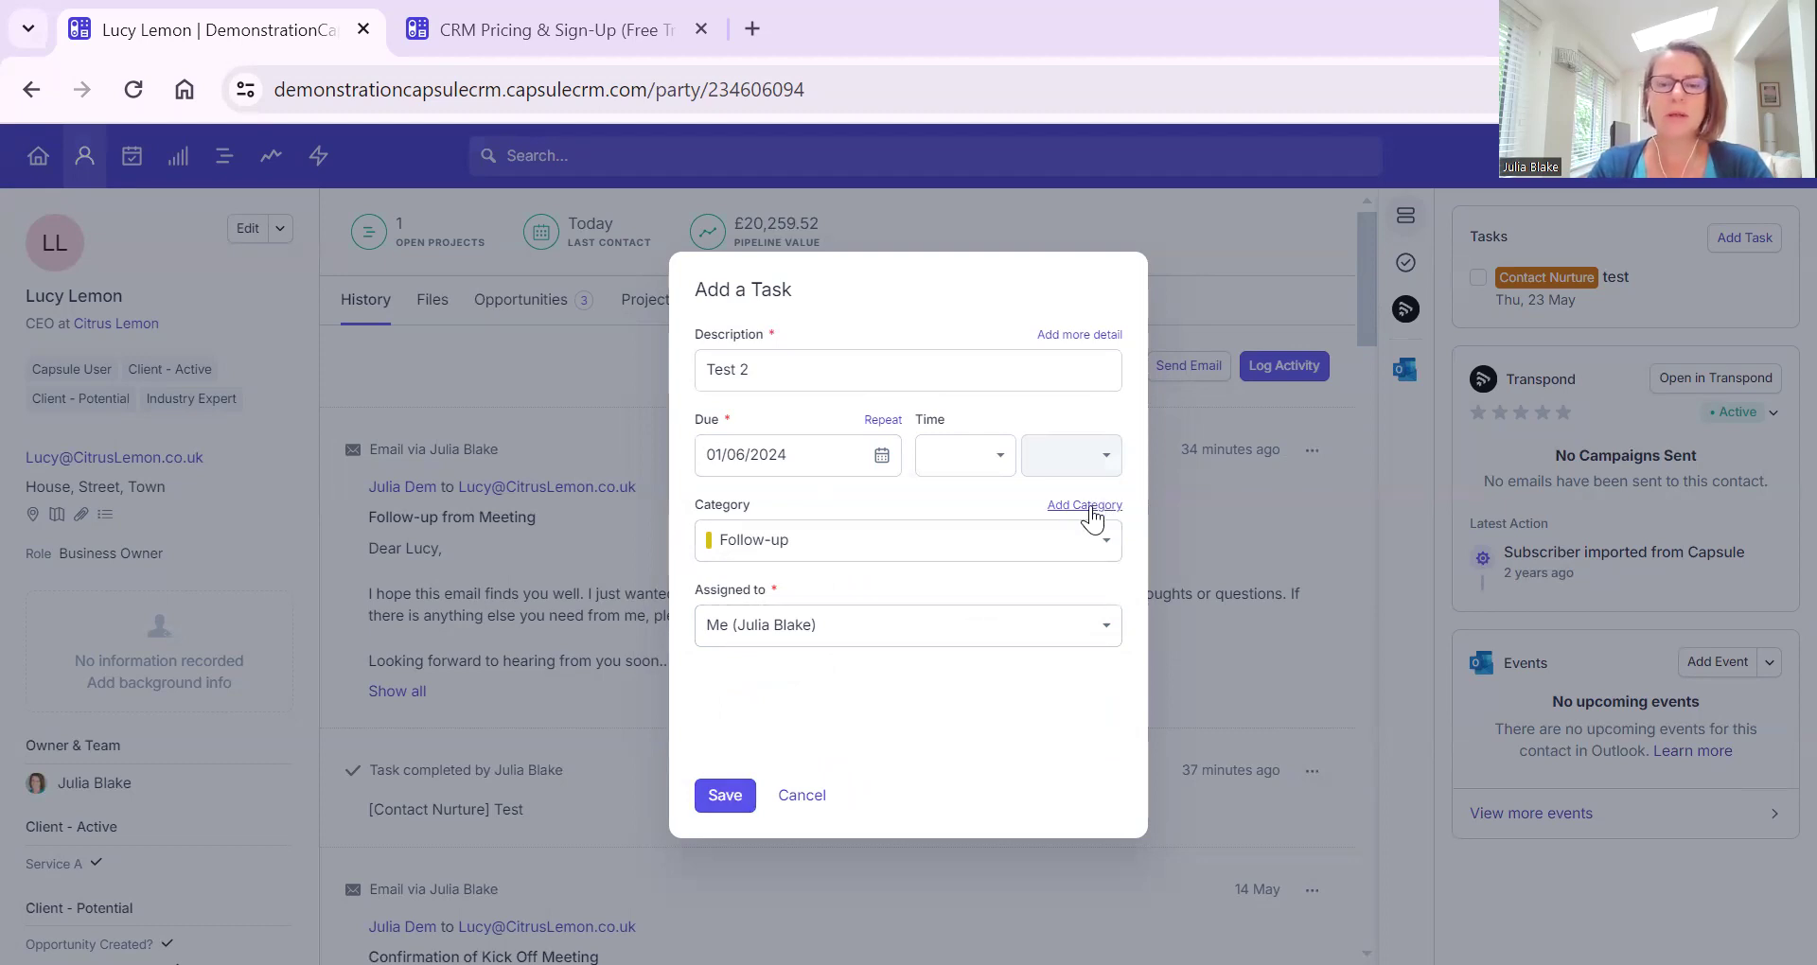
{"action": "left_click", "coordinate": [725, 797]}
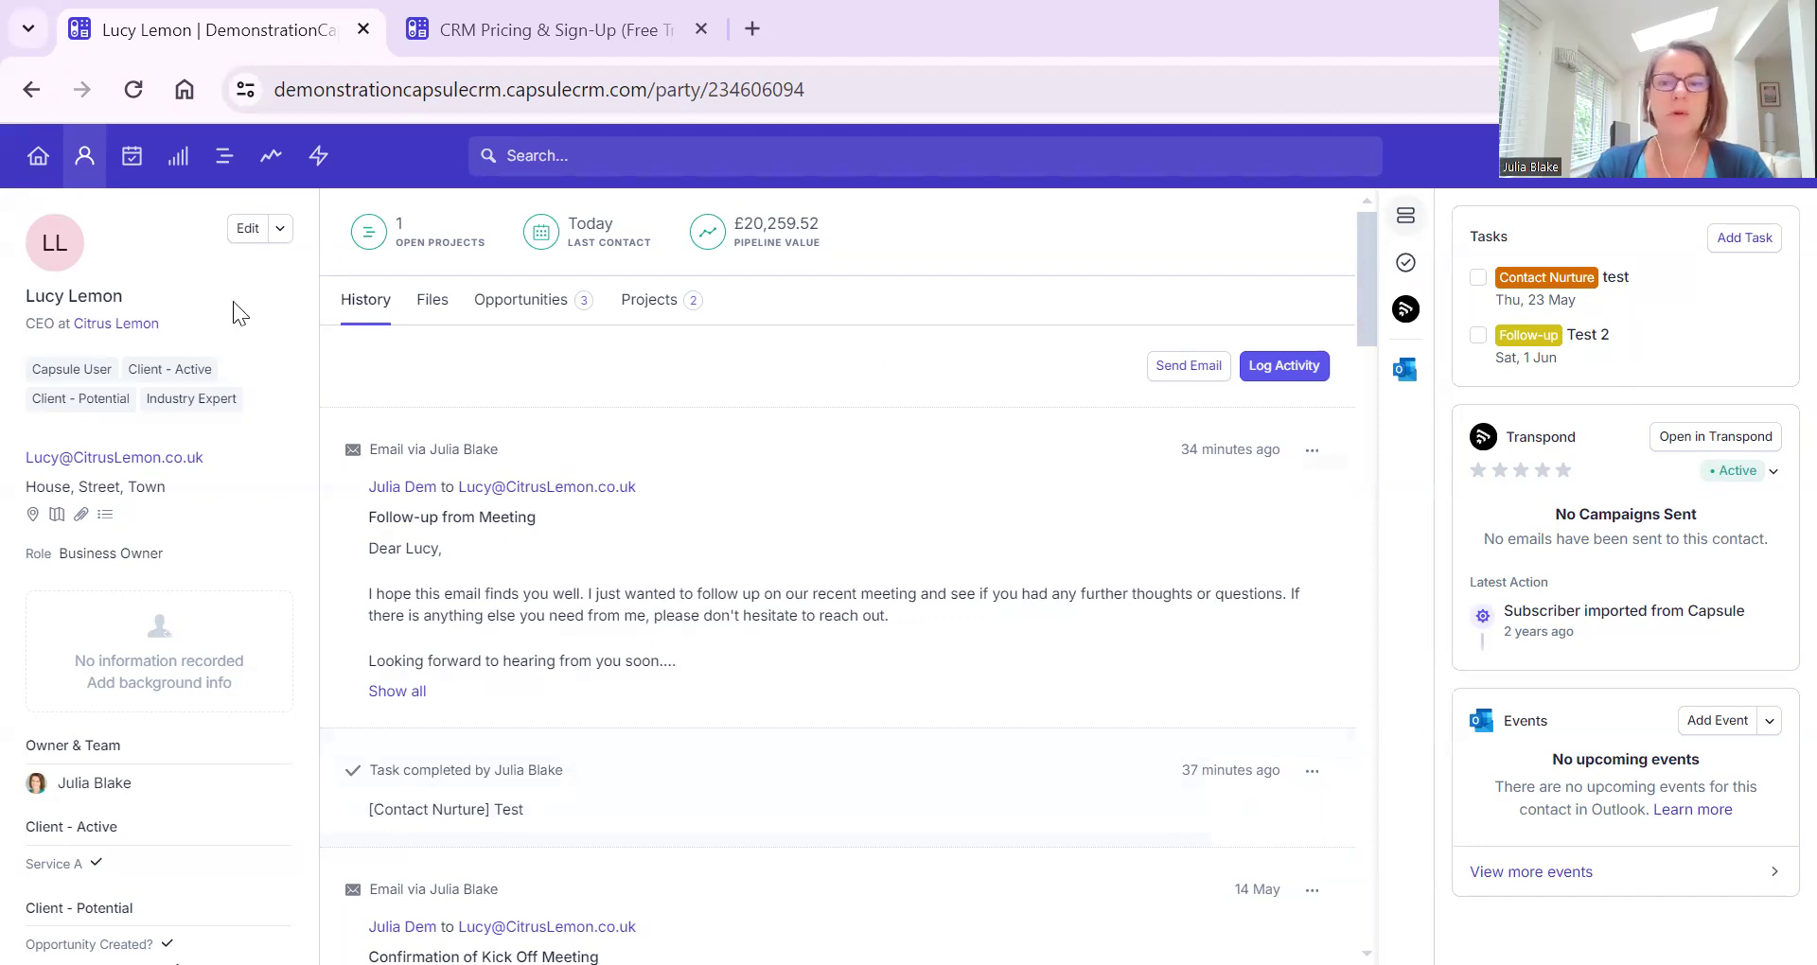
Review the overdue and upcoming tasks with their category labels on the home dashboard.
{"action": "left_click", "coordinate": [38, 170]}
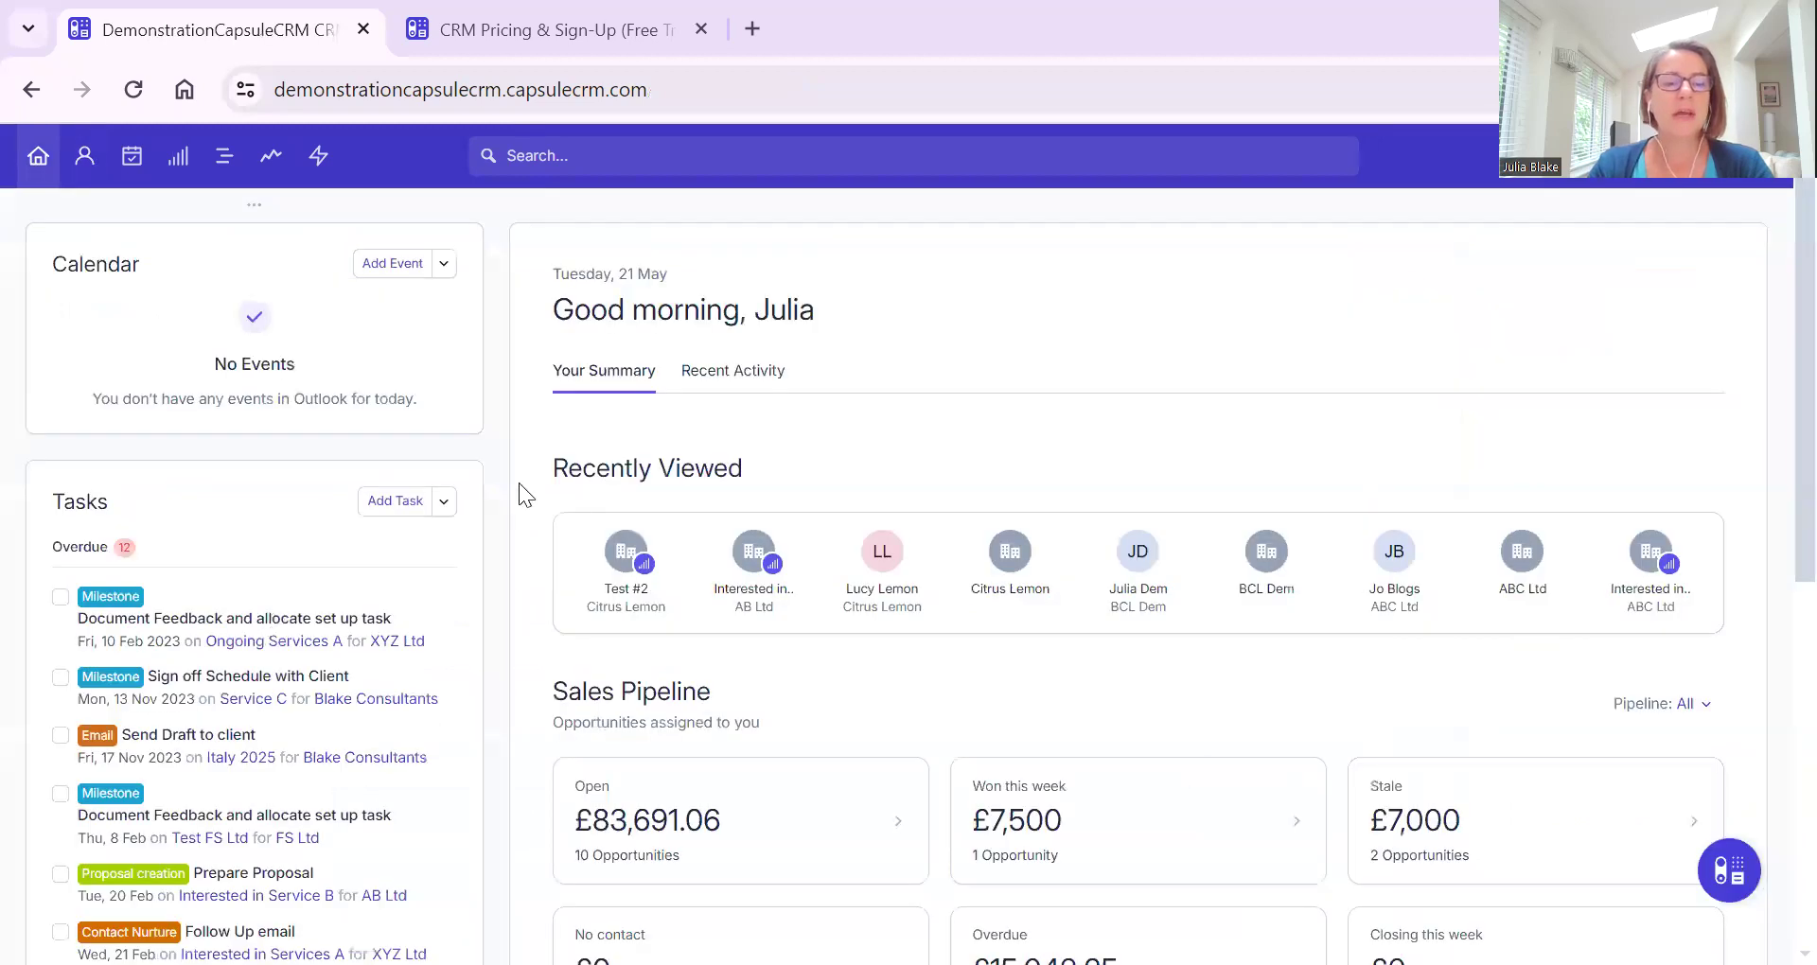
{"action": "scroll", "coordinate": [440, 819], "scroll_direction": "down", "scroll_amount": 5}
{"action": "scroll", "coordinate": [441, 819], "scroll_direction": "down", "scroll_amount": 3}
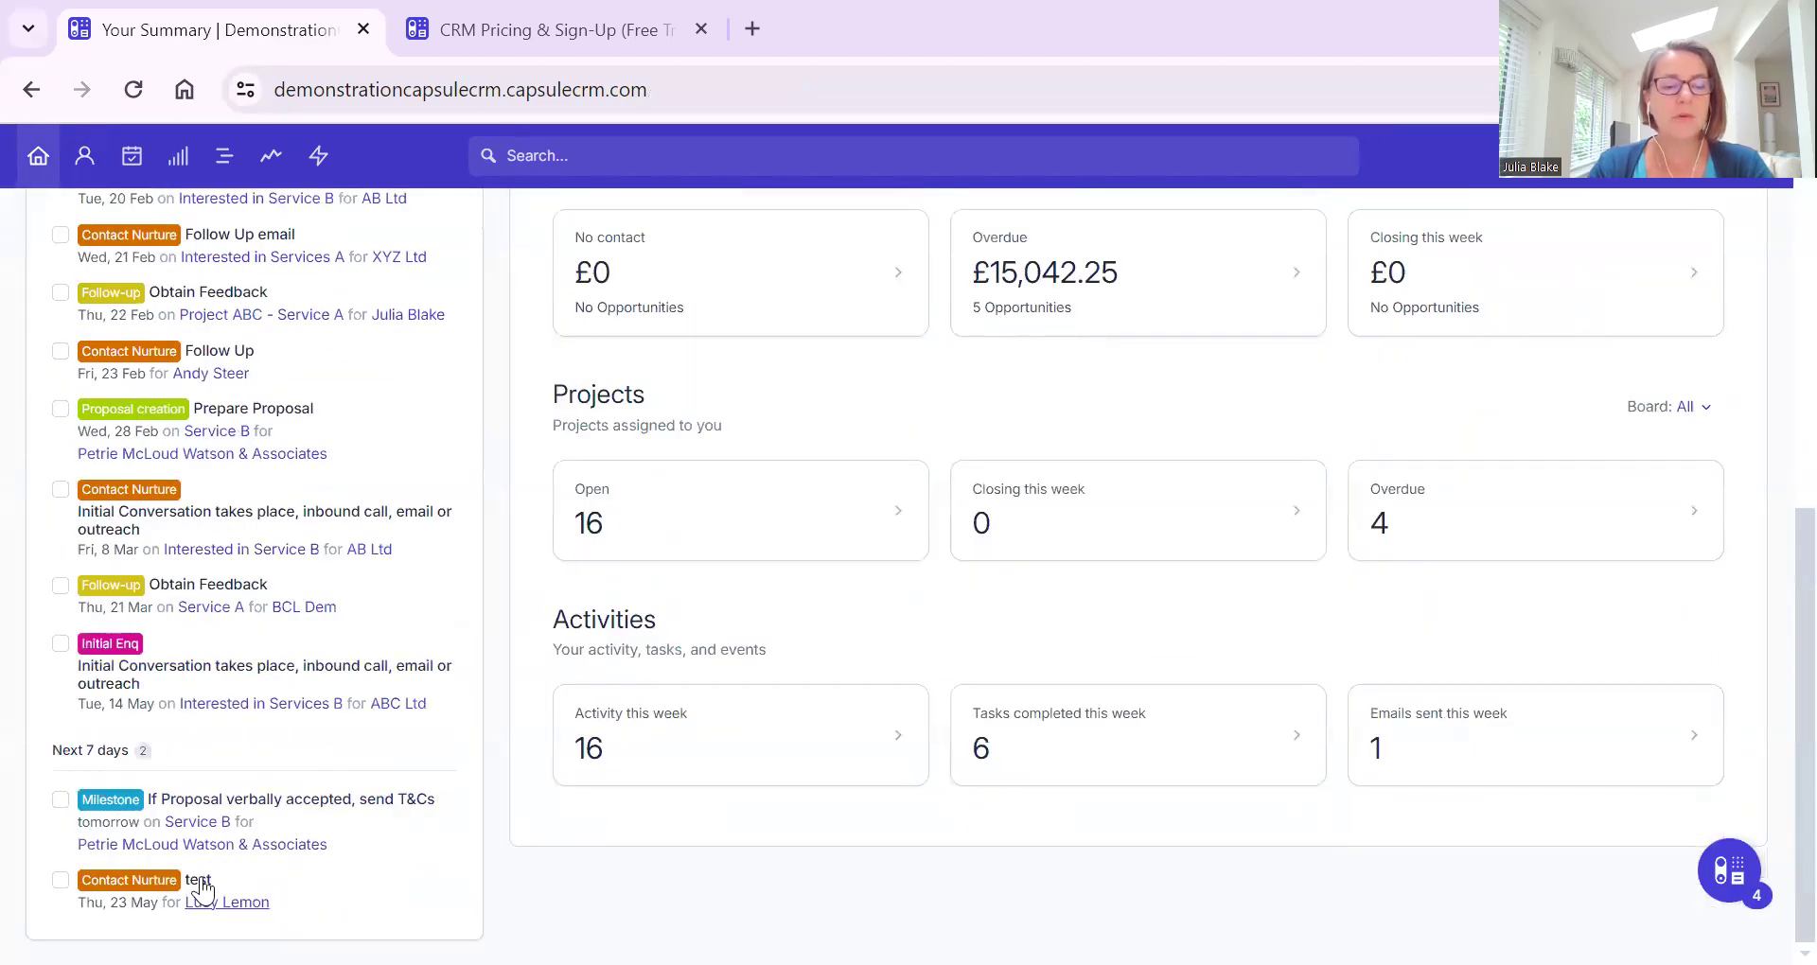
{"action": "scroll", "coordinate": [292, 878], "scroll_direction": "up", "scroll_amount": 5}
{"action": "scroll", "coordinate": [292, 877], "scroll_direction": "up", "scroll_amount": 3}
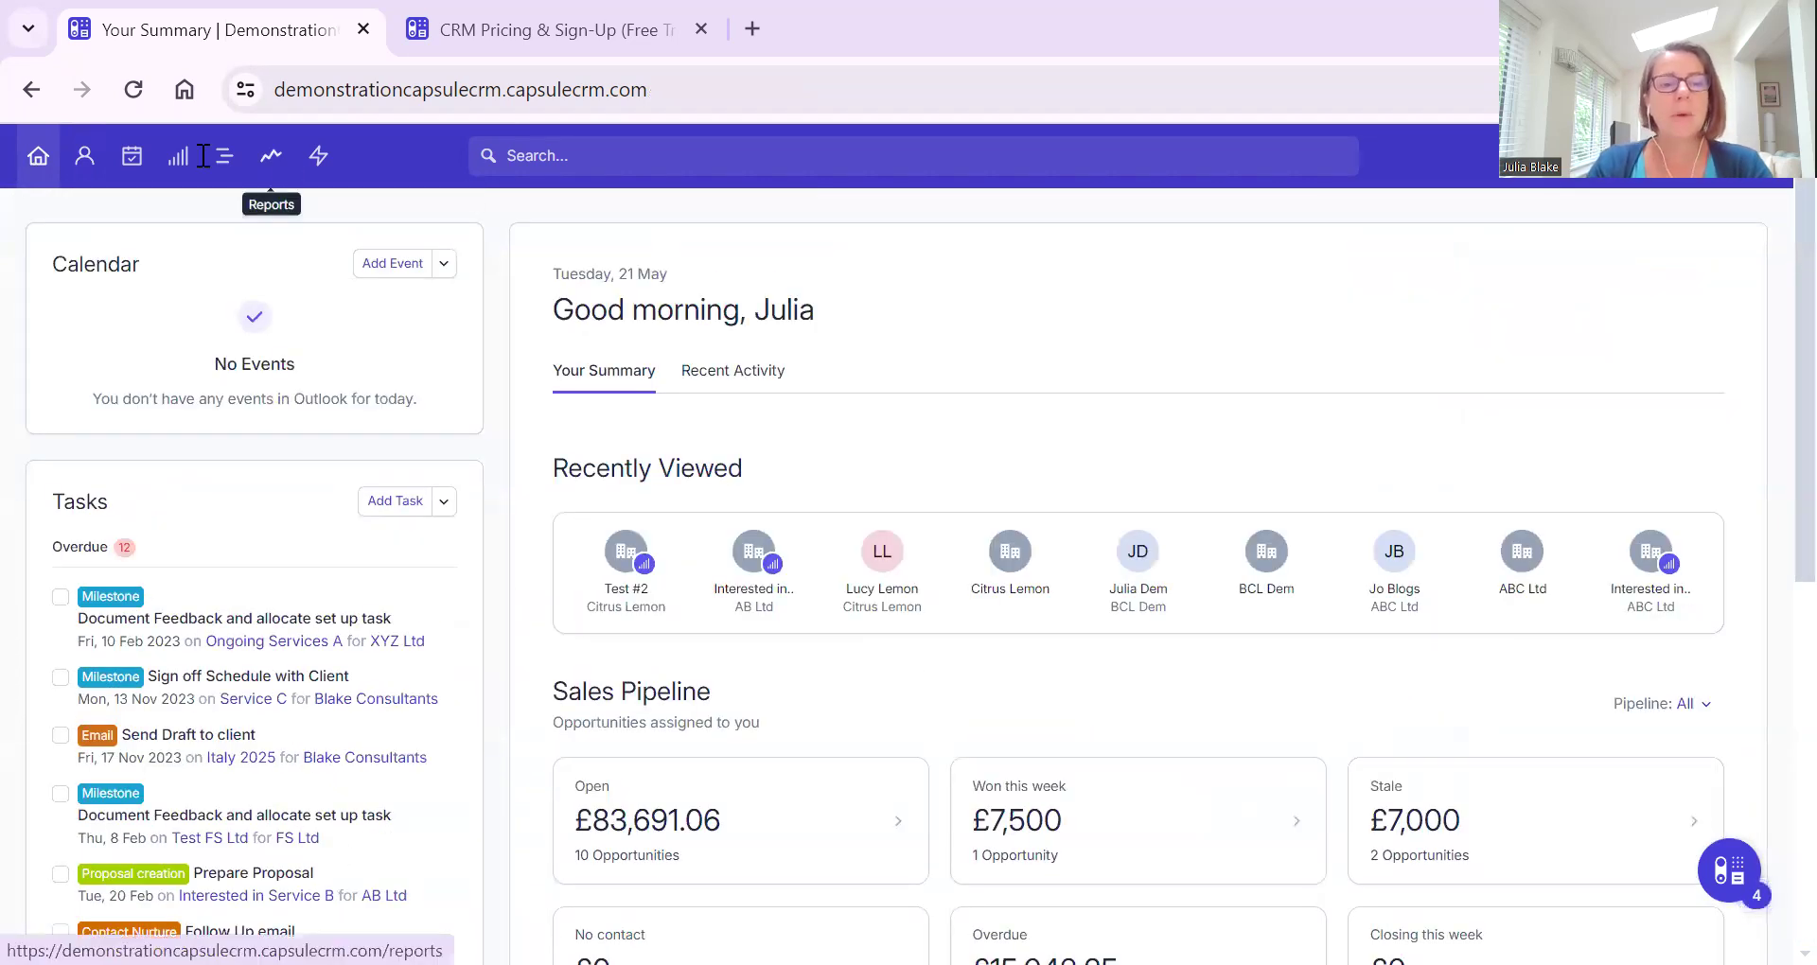
Open the task calendar for May 2024 and reset its filters to show tasks from all categories.
{"action": "left_click", "coordinate": [132, 161]}
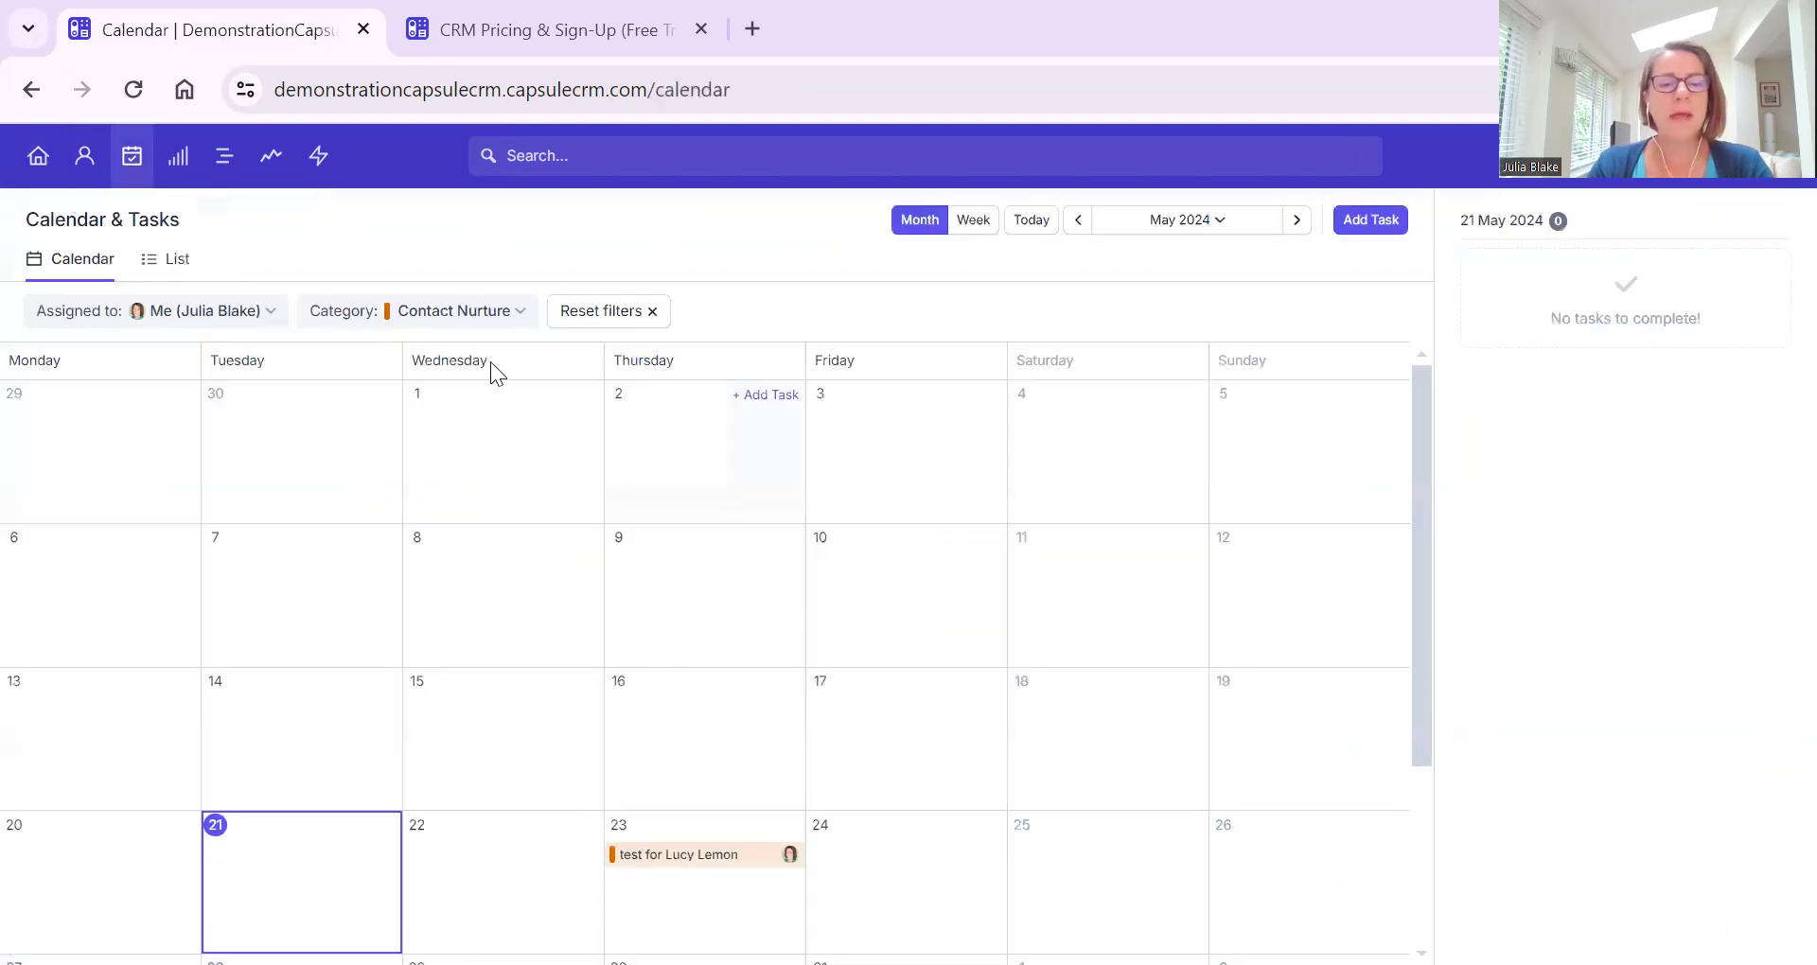
{"action": "left_click", "coordinate": [596, 313]}
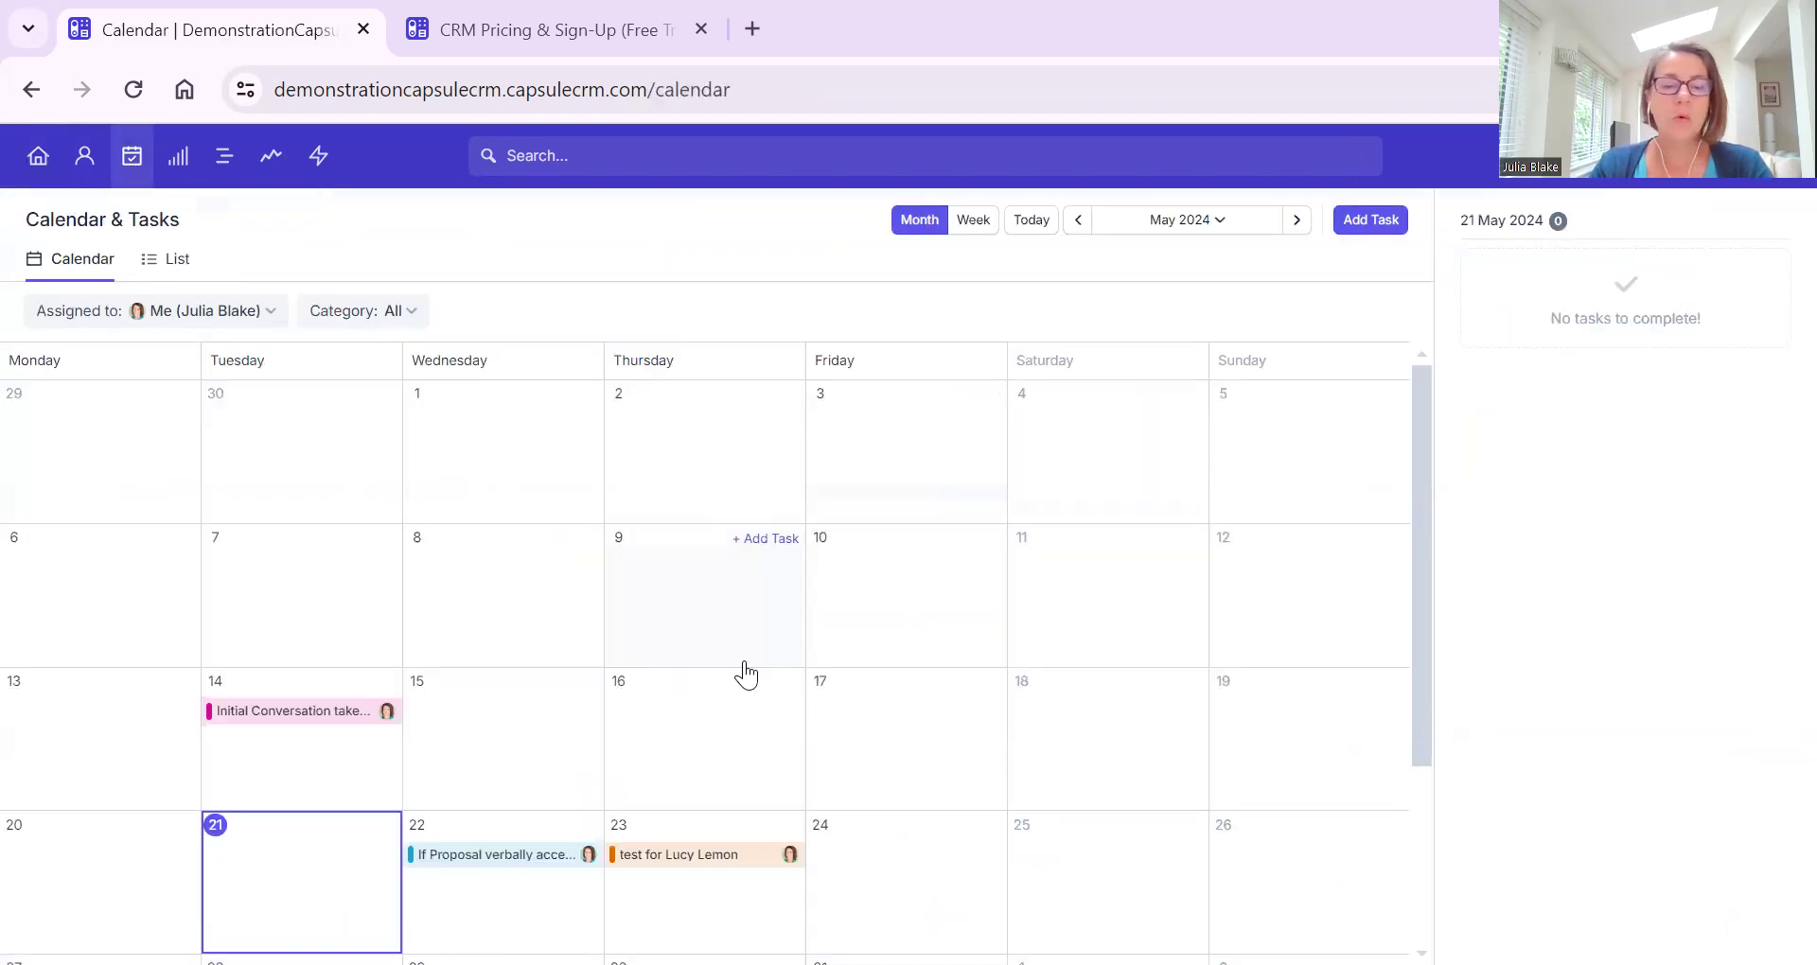
{"action": "scroll", "coordinate": [757, 719], "scroll_direction": "down", "scroll_amount": 1}
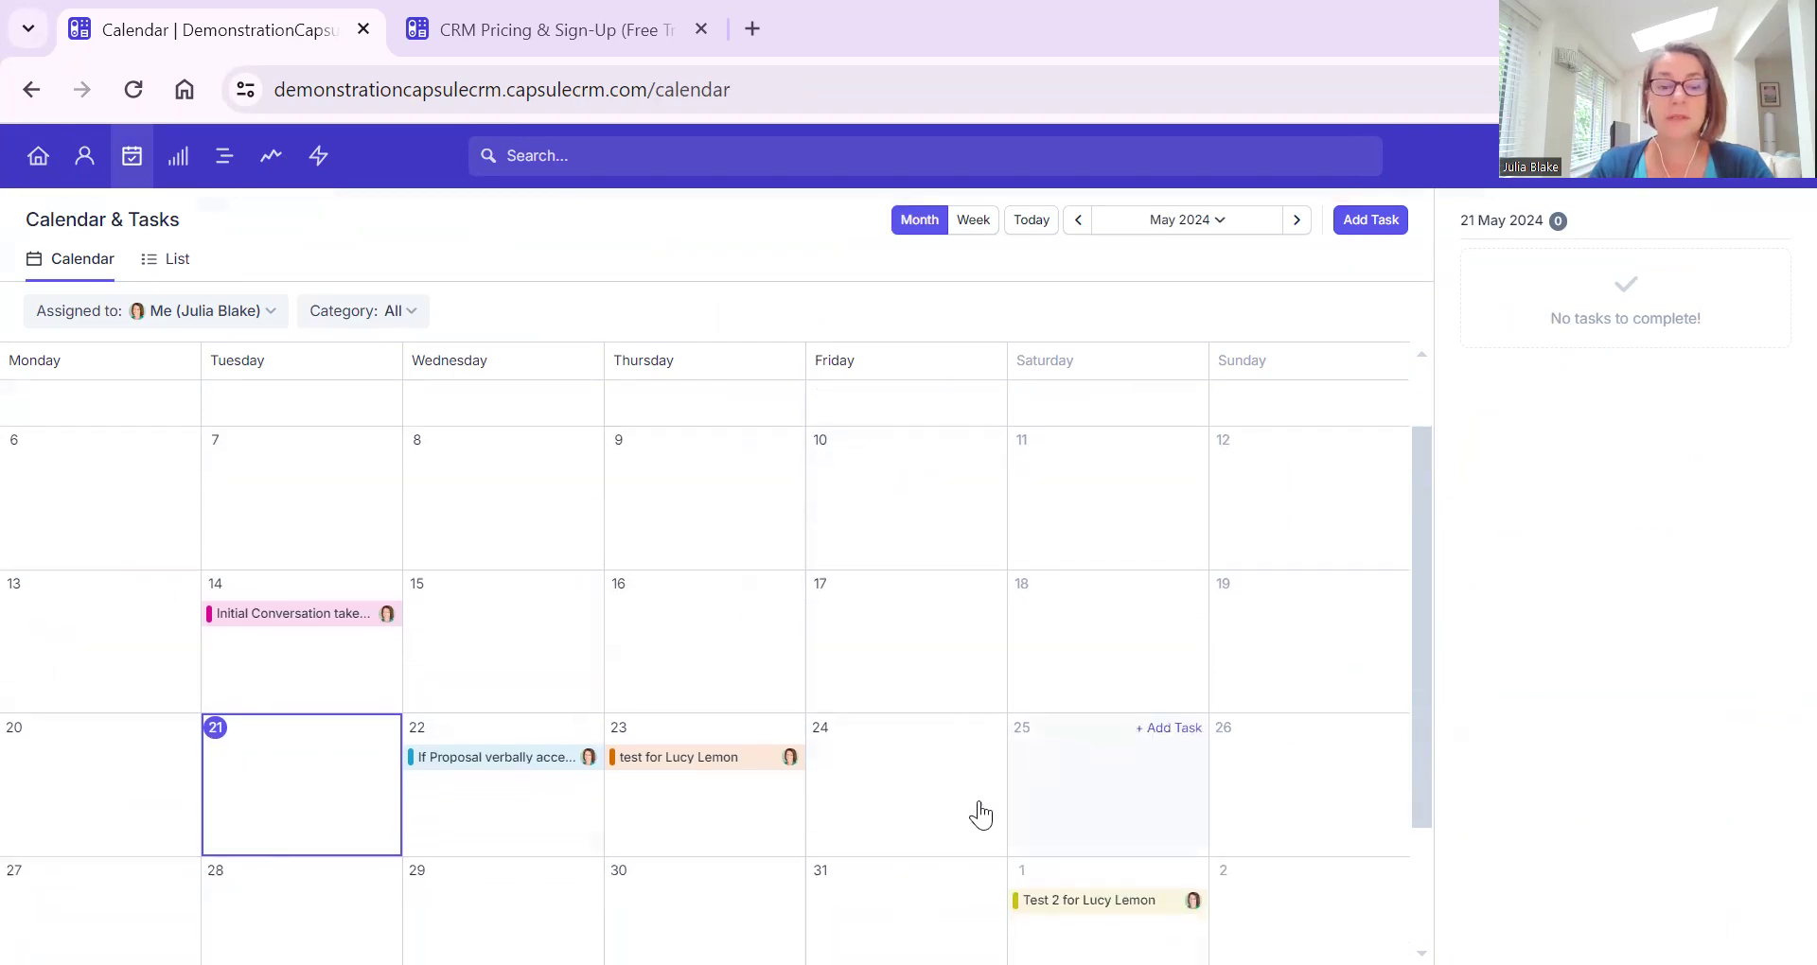
{"action": "scroll", "coordinate": [710, 606], "scroll_direction": "down", "scroll_amount": 1}
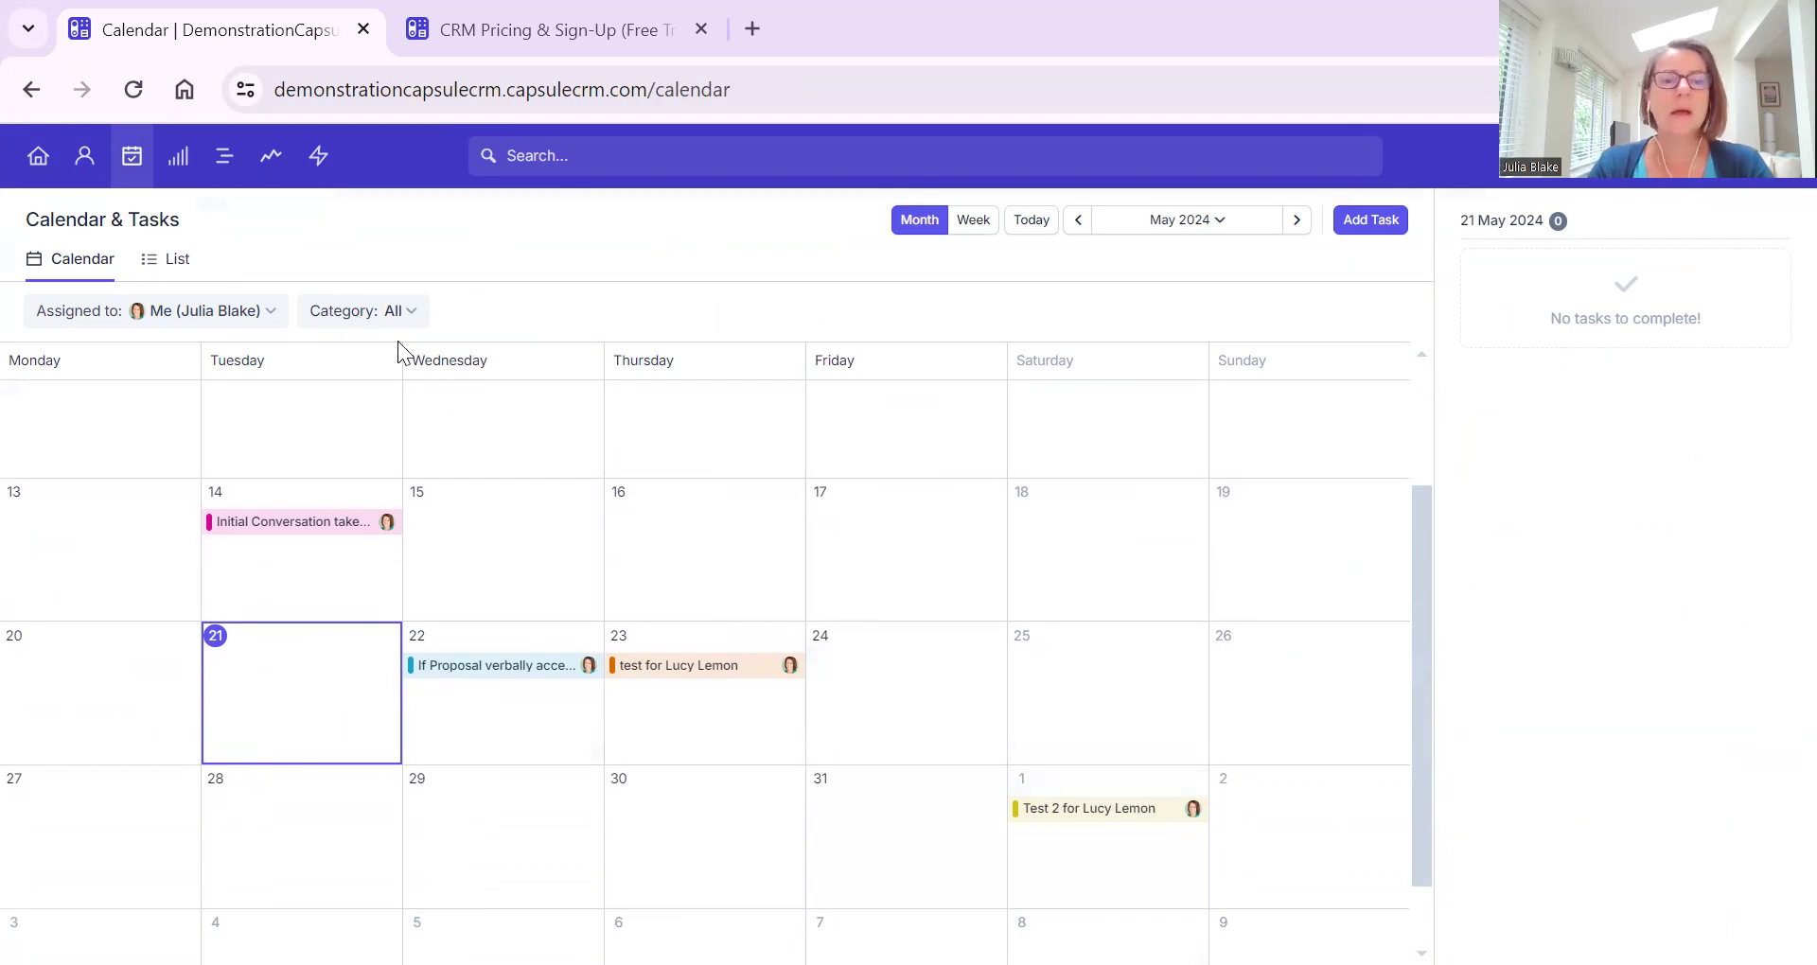
Filter the calendar by the Contact Nurture category, and add Follow-up to the applied filter.
{"action": "left_click", "coordinate": [368, 329]}
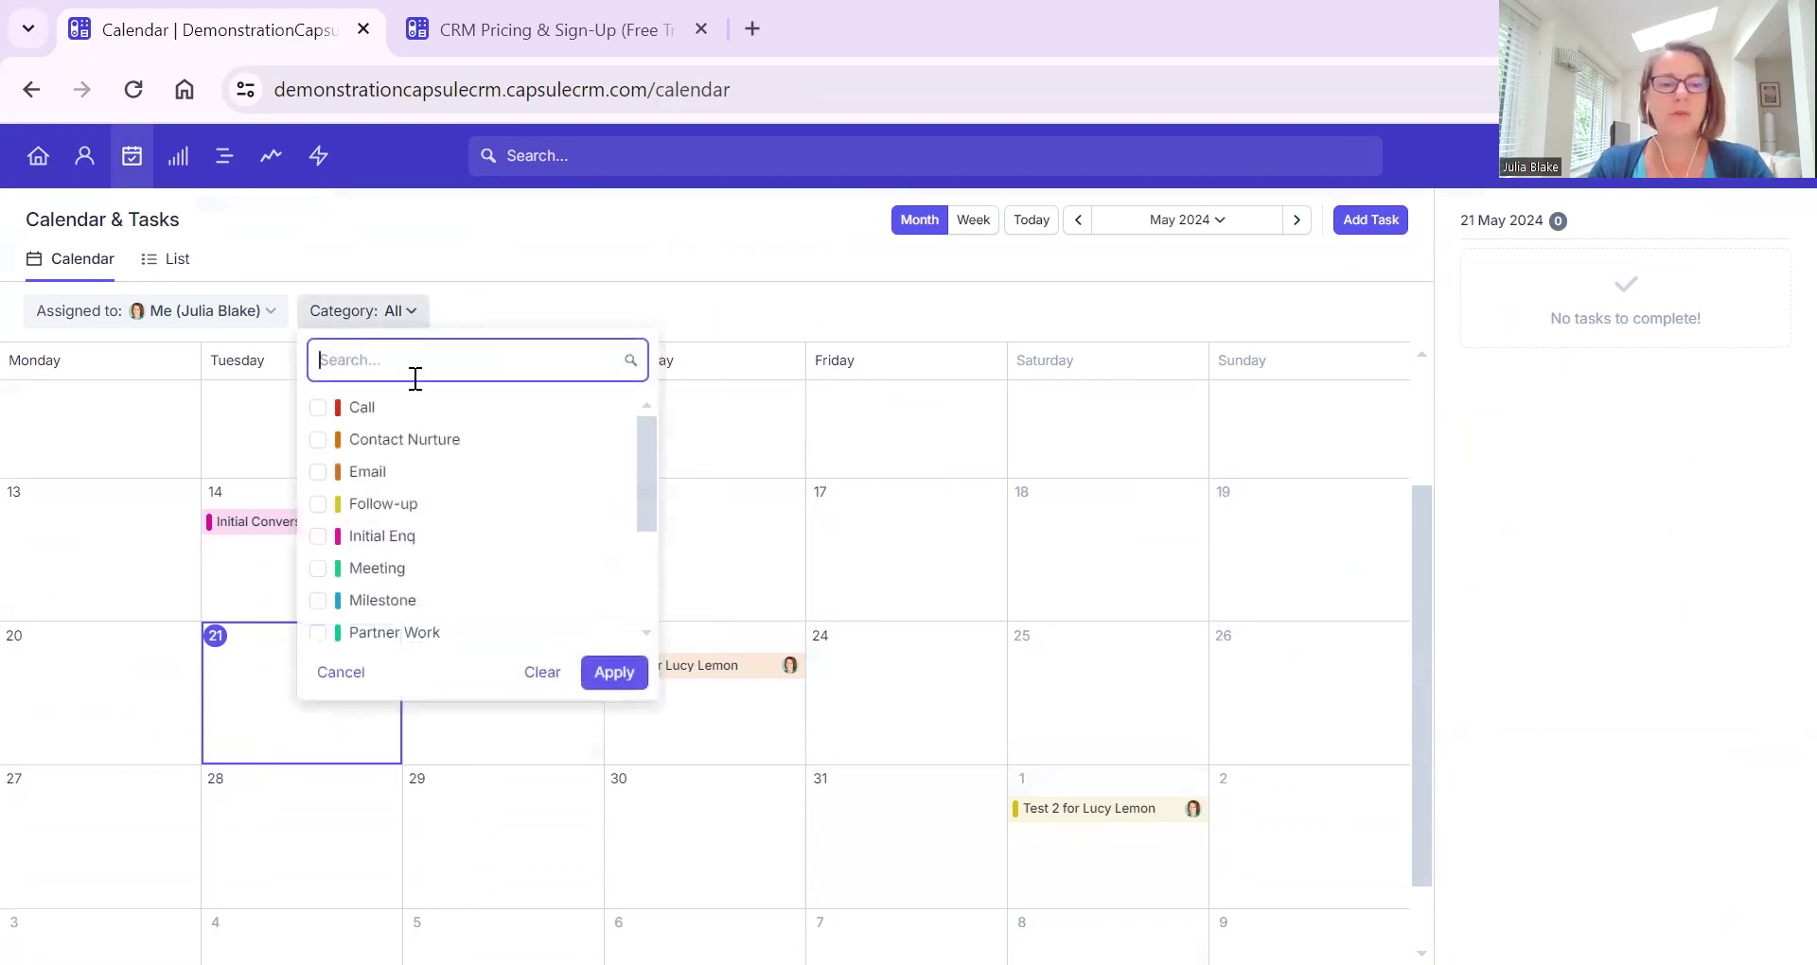
{"action": "left_click", "coordinate": [428, 458]}
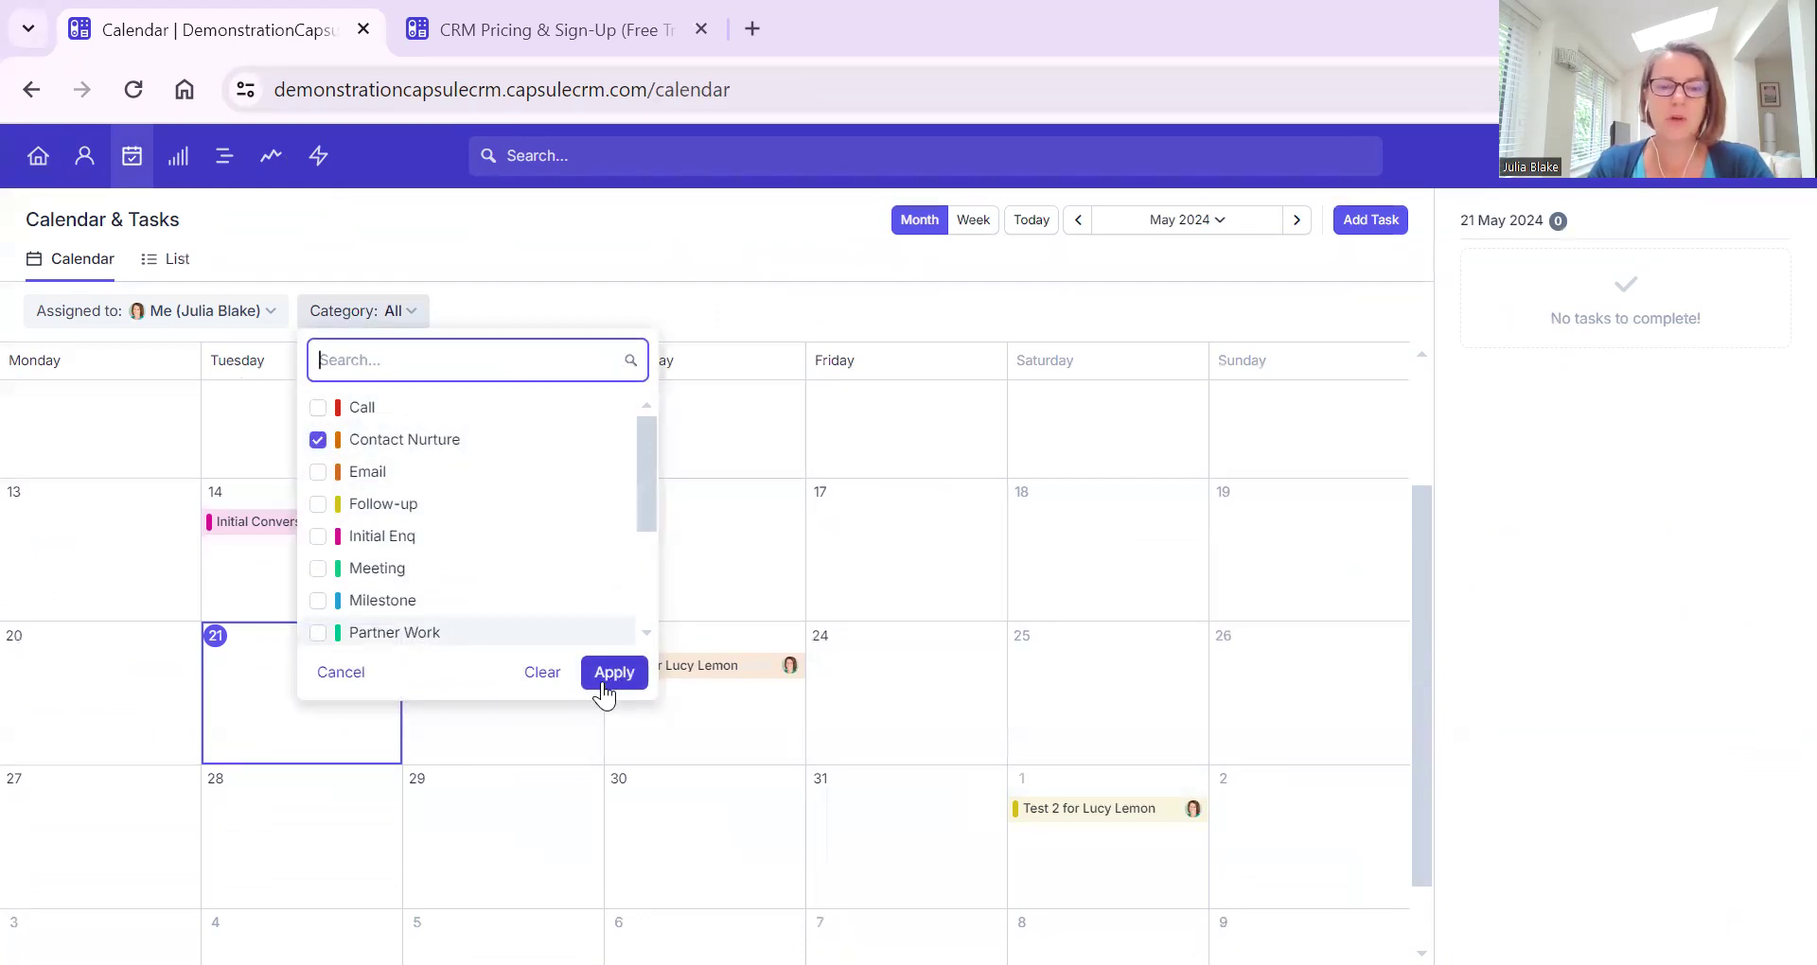
{"action": "left_click", "coordinate": [608, 680]}
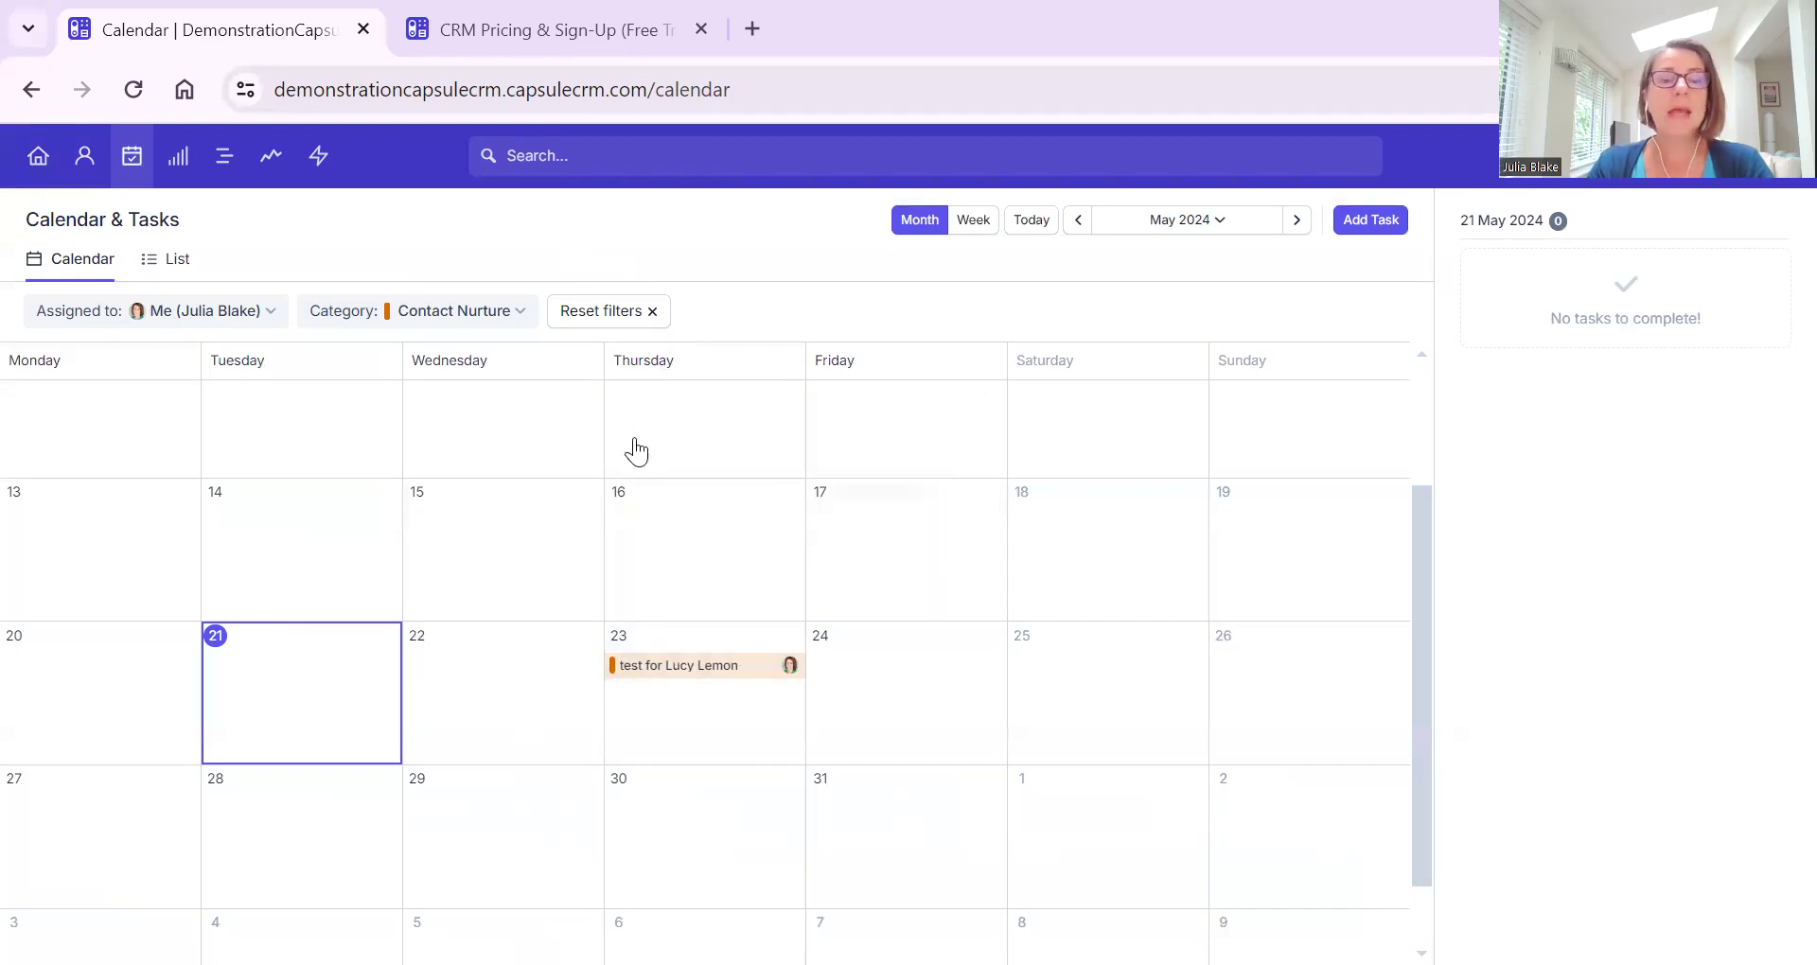
{"action": "left_click", "coordinate": [522, 316]}
{"action": "left_click", "coordinate": [407, 503]}
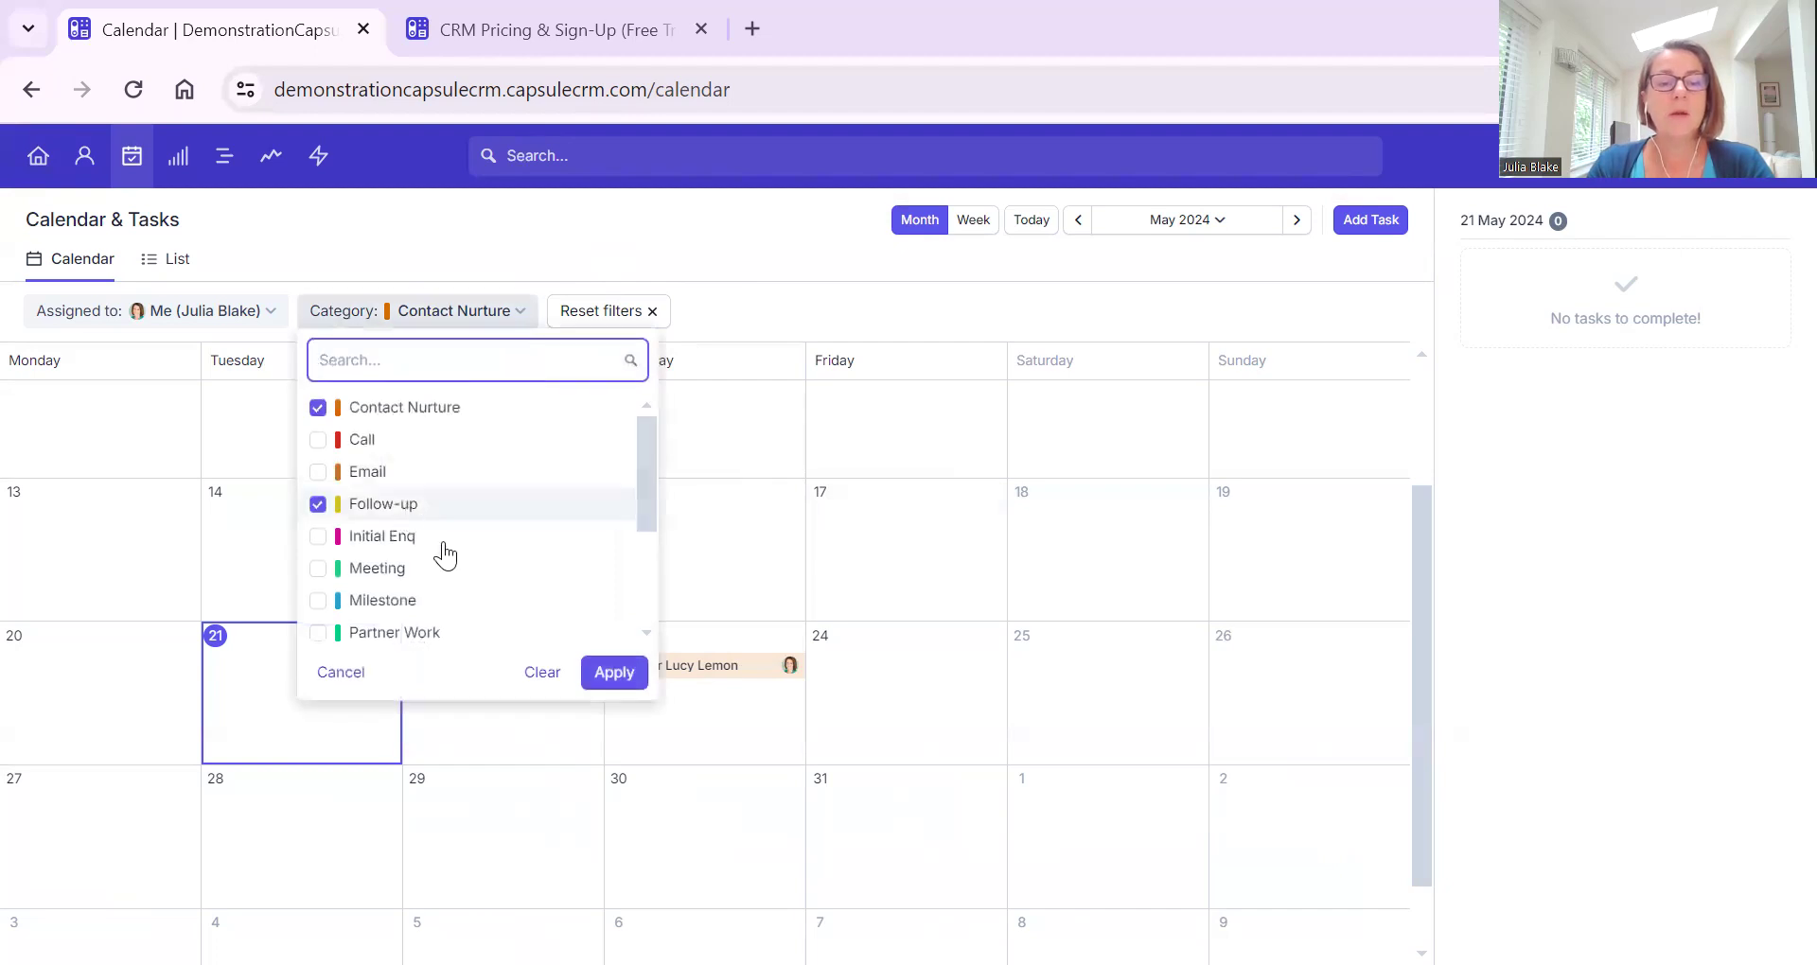
{"action": "left_click", "coordinate": [617, 674]}
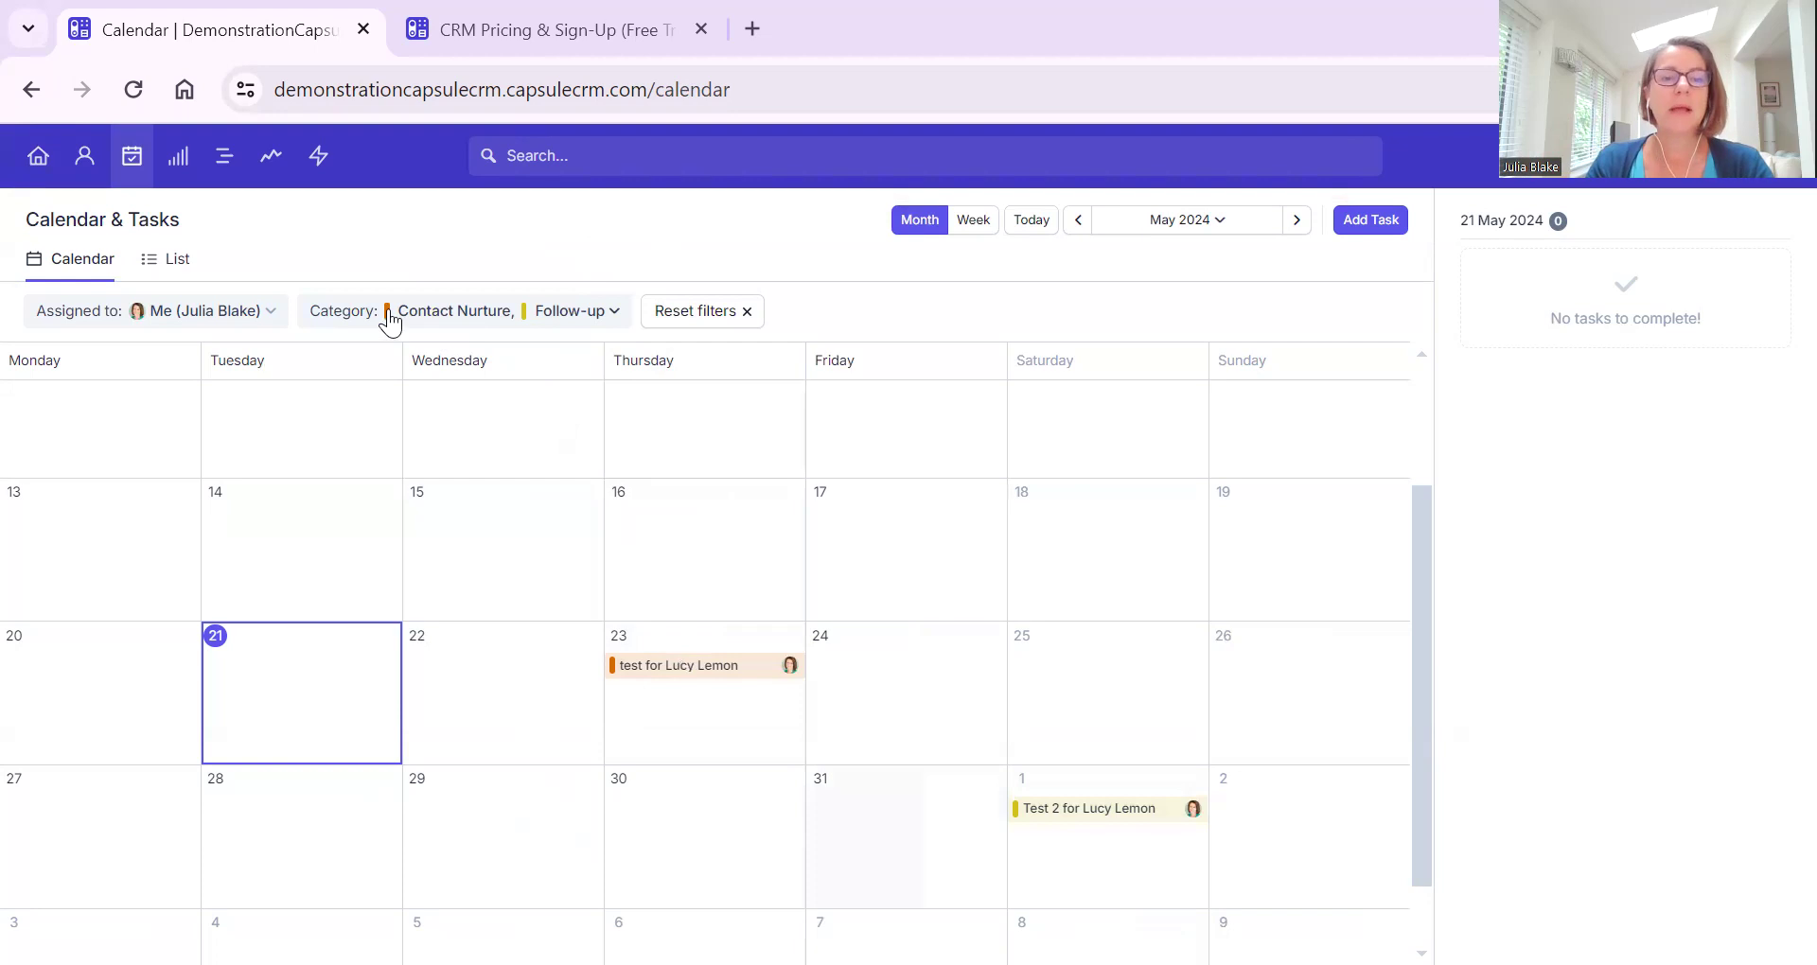
Clear the calendar's category filter.
{"action": "left_click", "coordinate": [440, 322]}
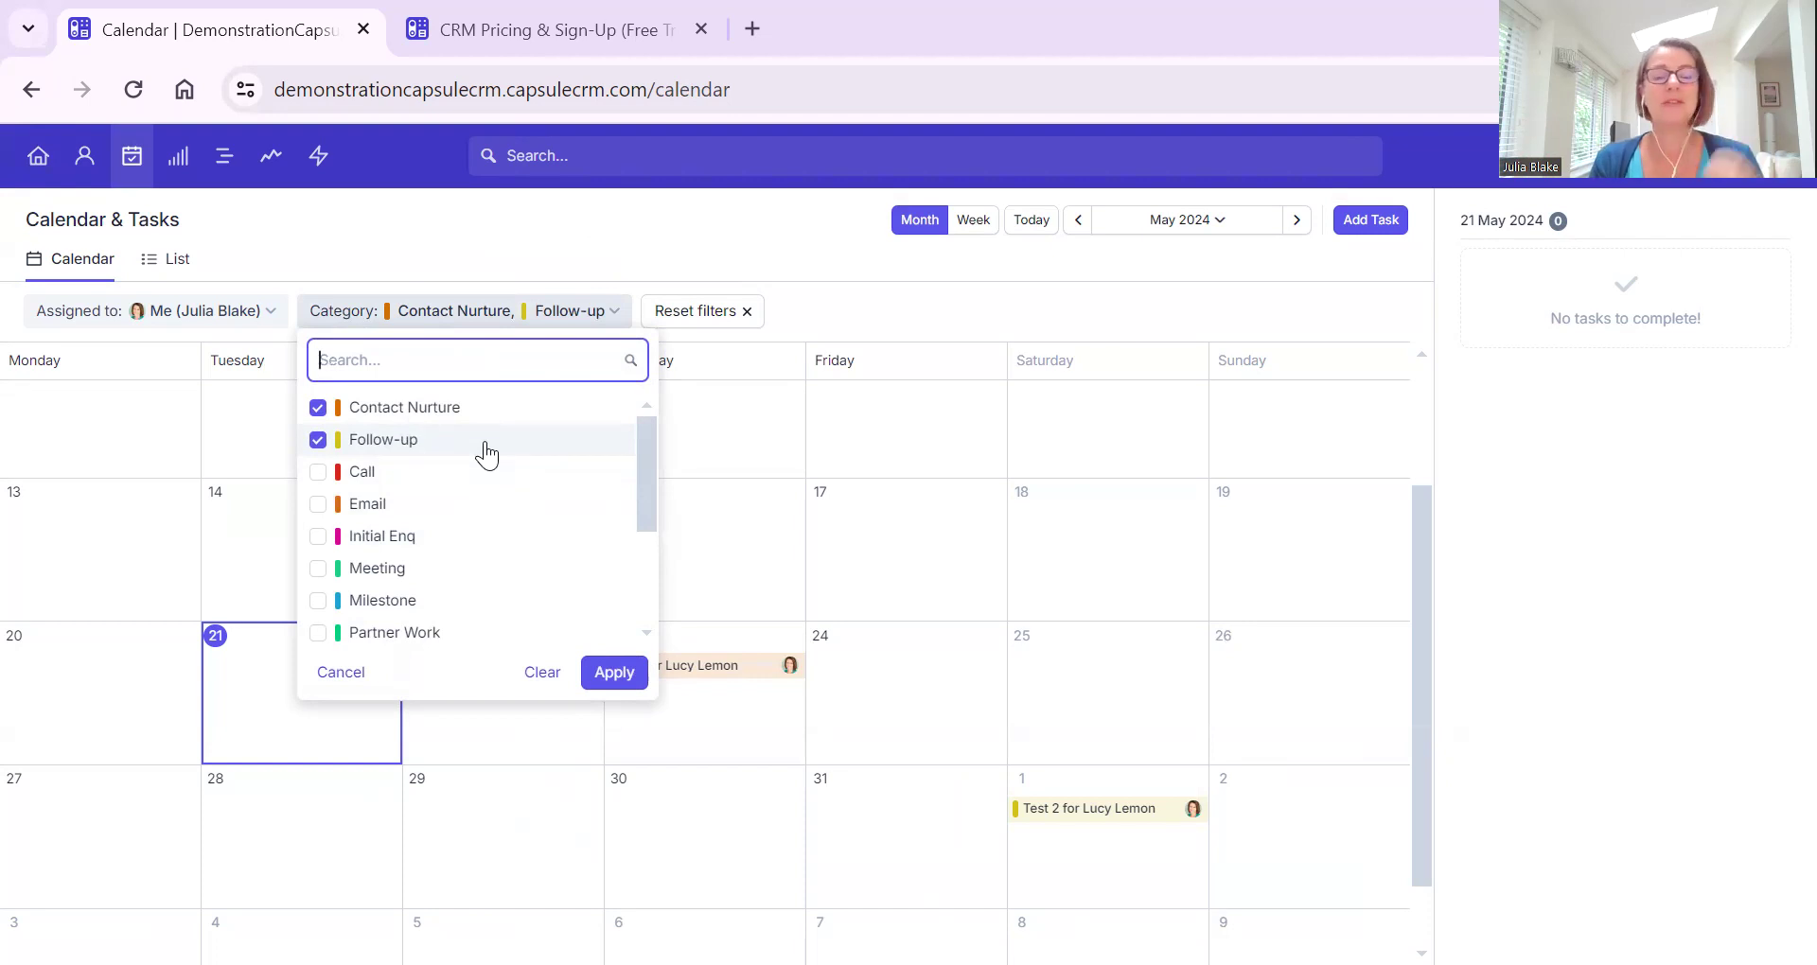
{"action": "left_click", "coordinate": [541, 674]}
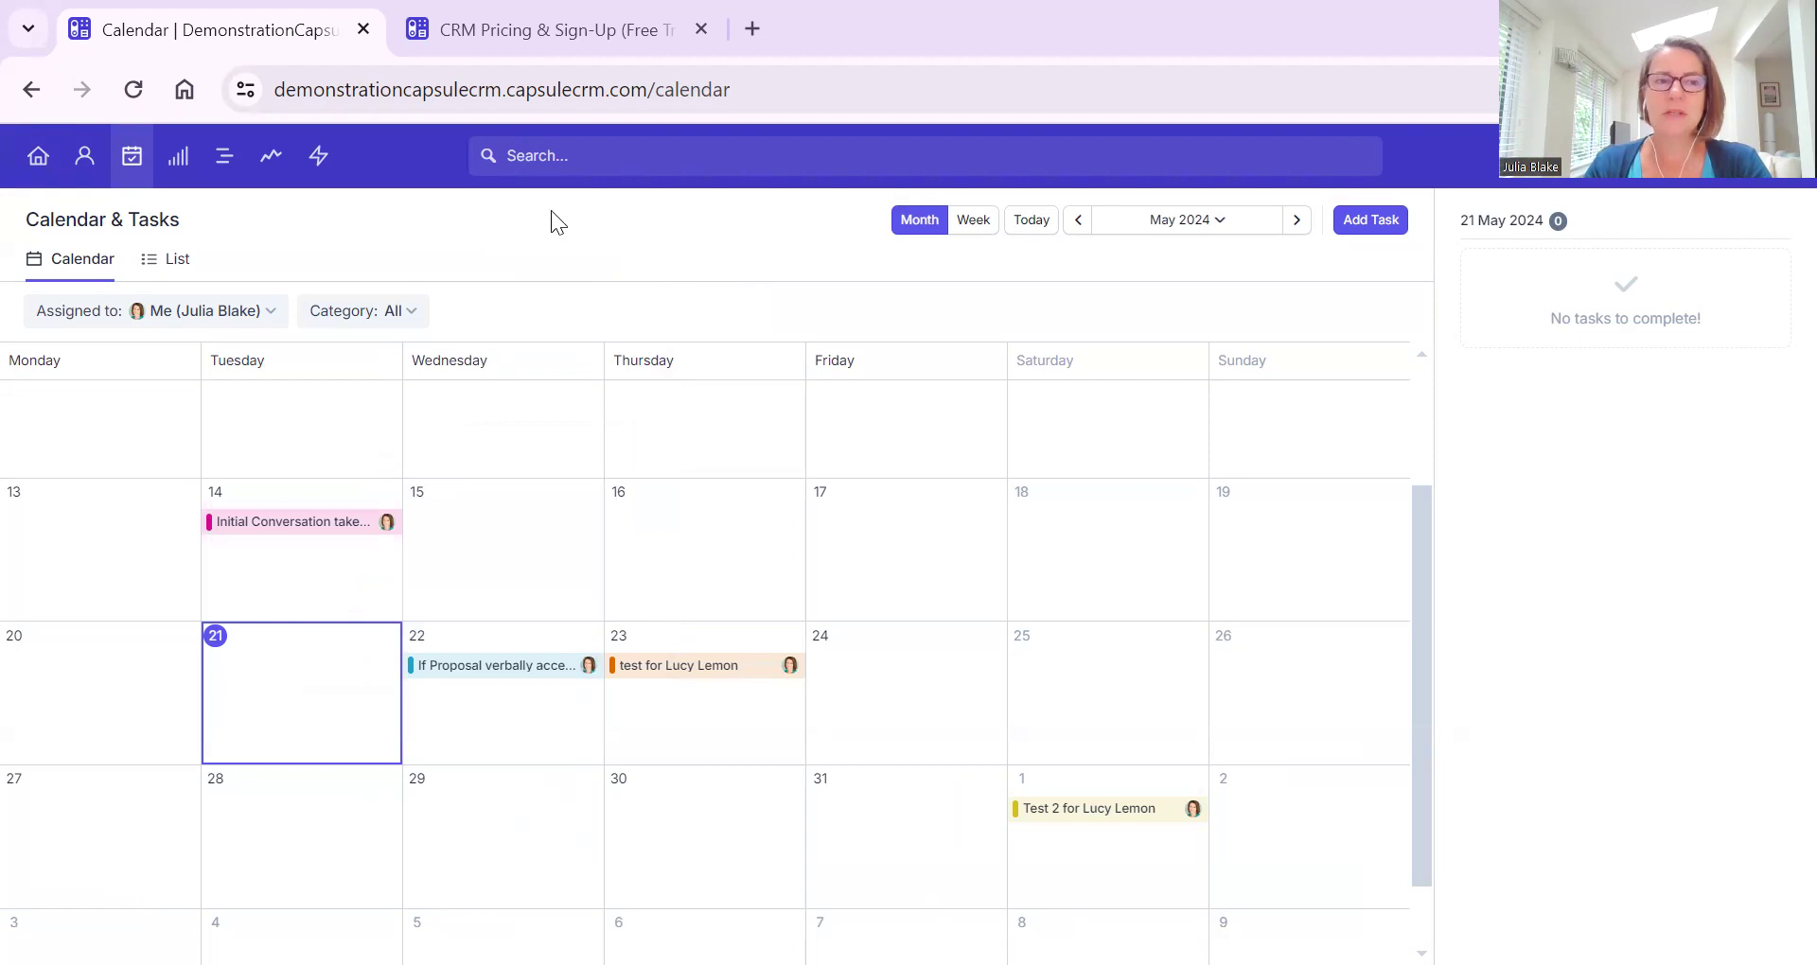
Reopen the Citrus Lemon CEO's contact record and review the activity types available for logging an activity, without saving one.
{"action": "left_click", "coordinate": [84, 155]}
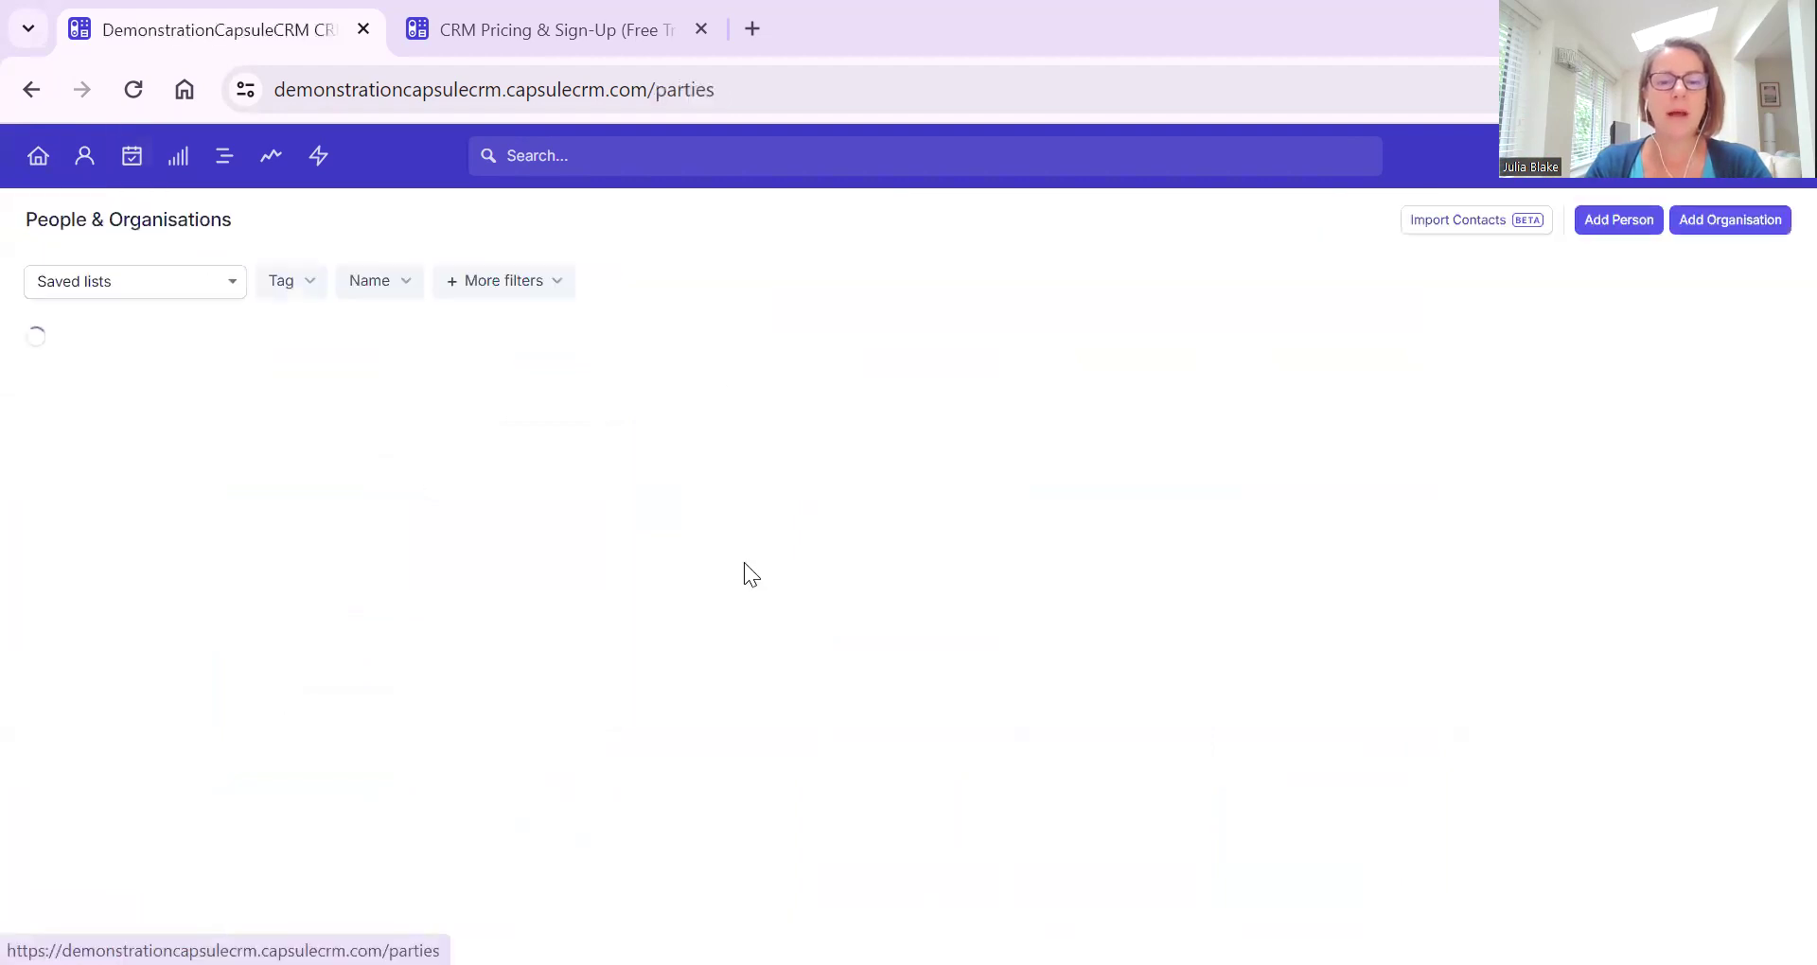
{"action": "left_click", "coordinate": [559, 156]}
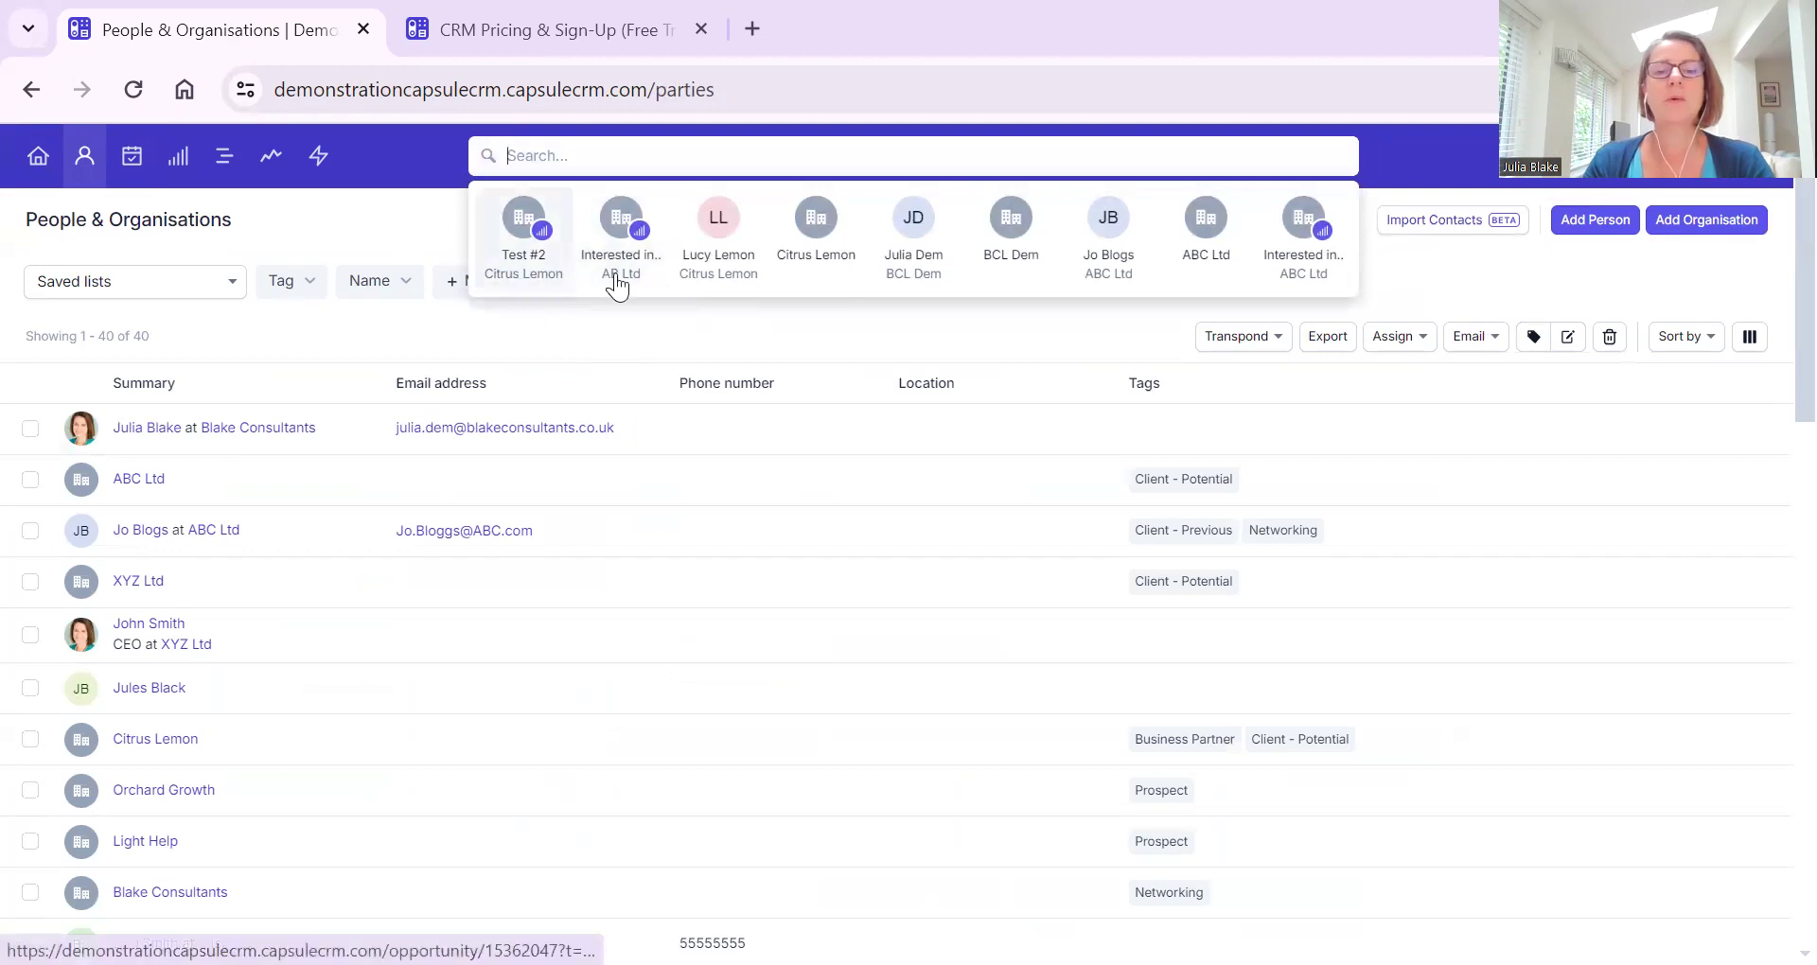
{"action": "left_click", "coordinate": [689, 253]}
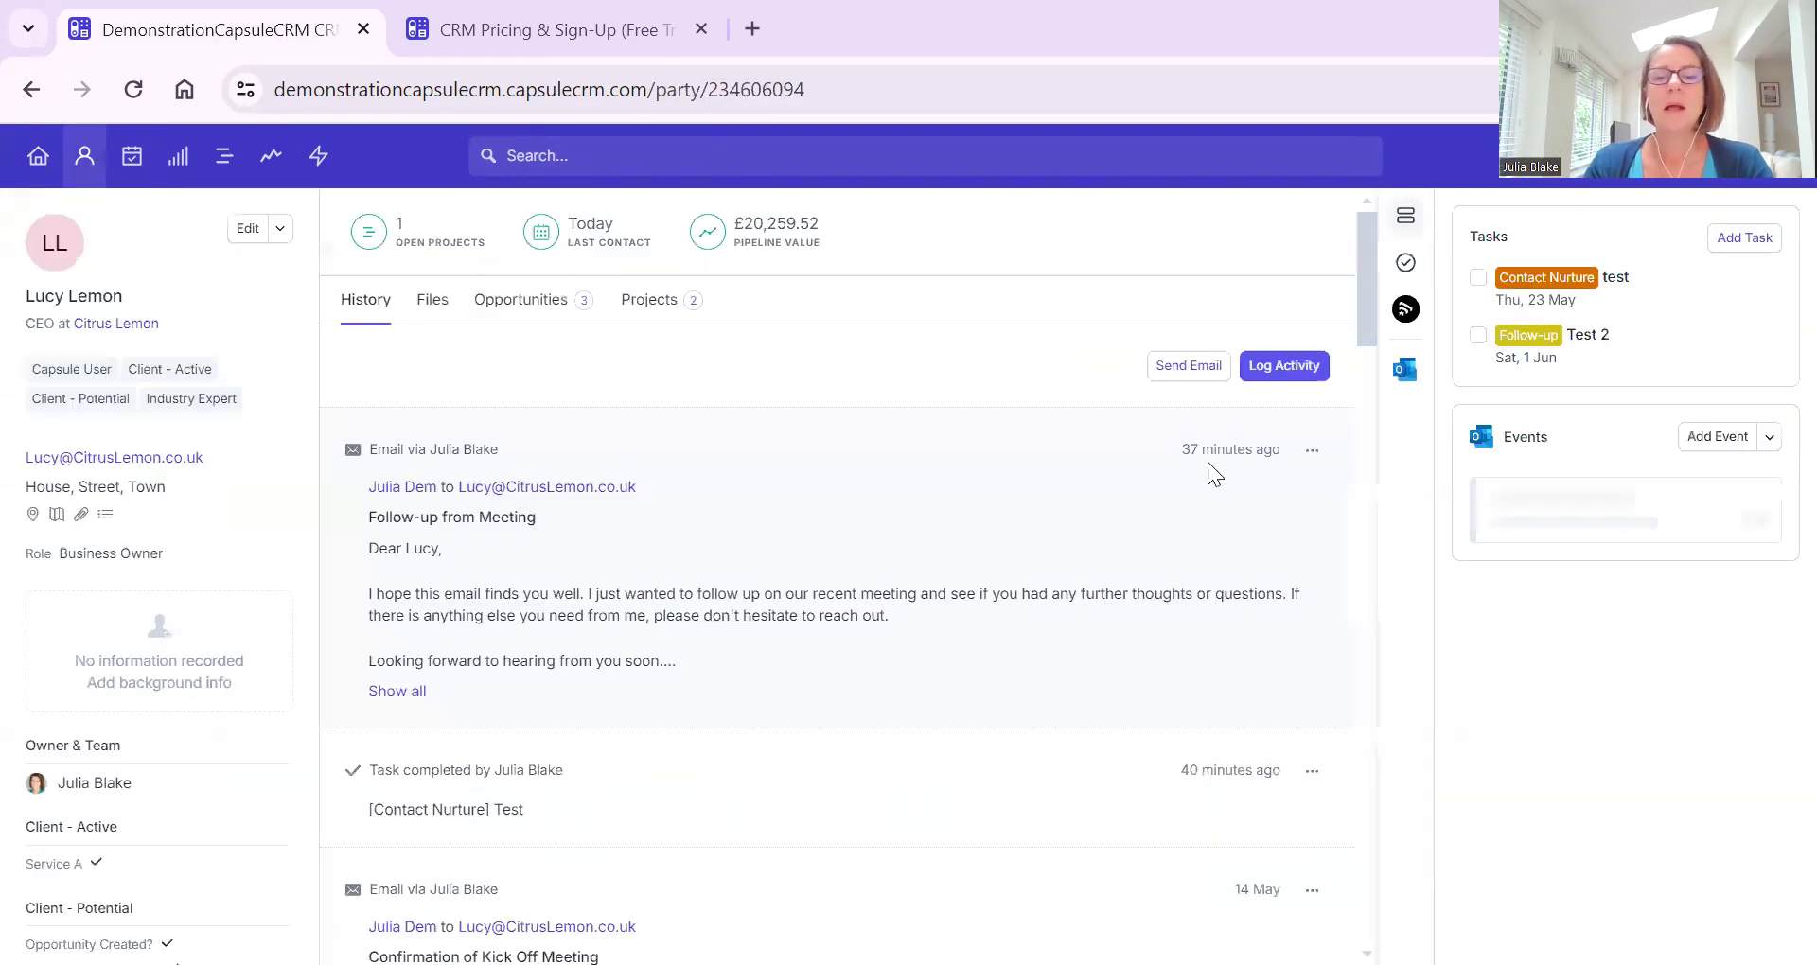
{"action": "left_click", "coordinate": [1282, 371]}
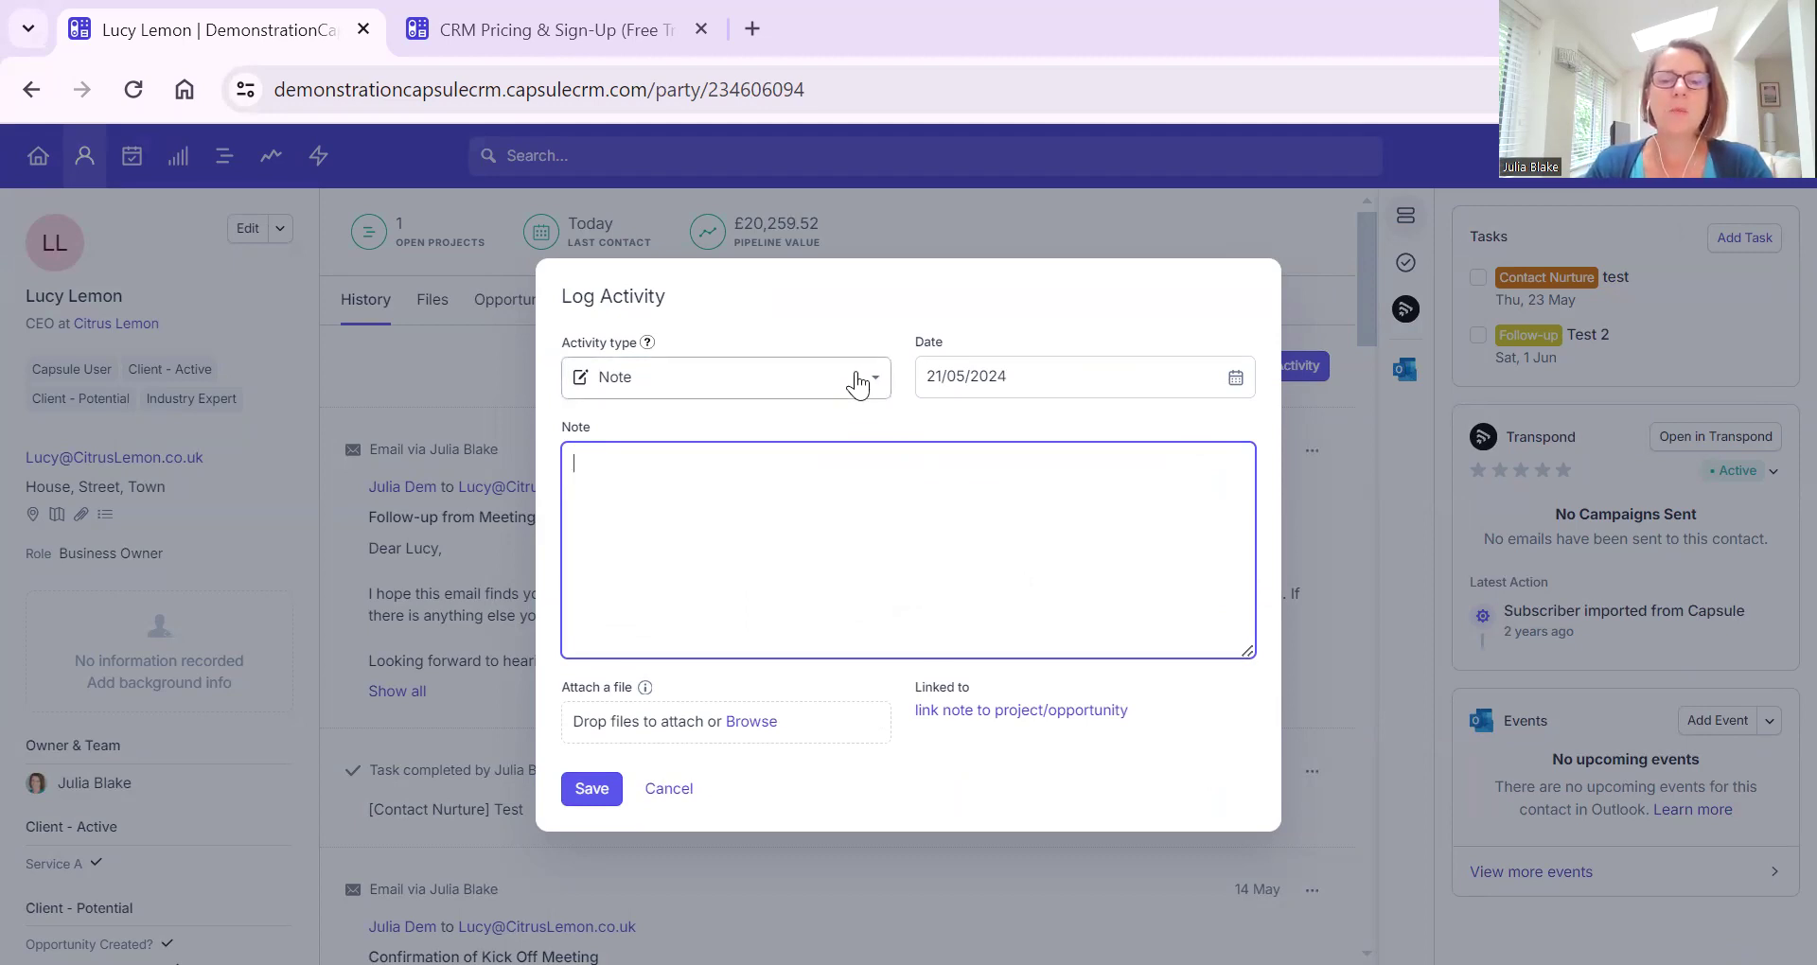
{"action": "left_click", "coordinate": [871, 380]}
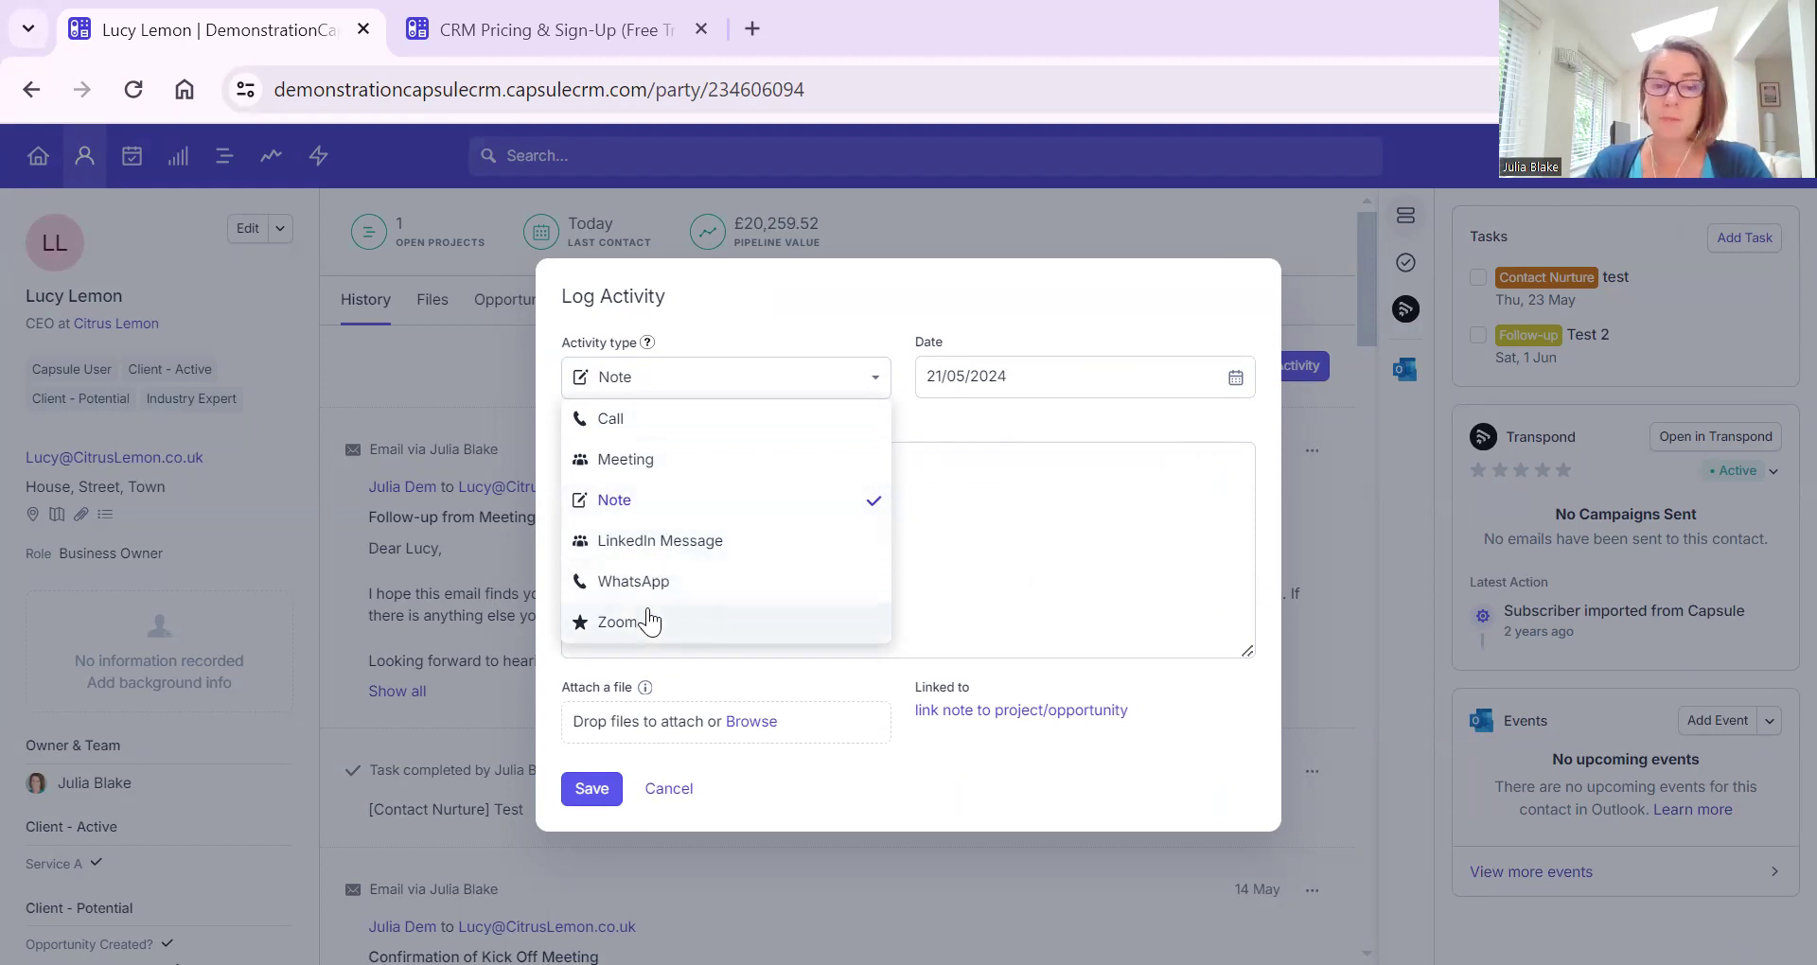
{"action": "left_click", "coordinate": [669, 789]}
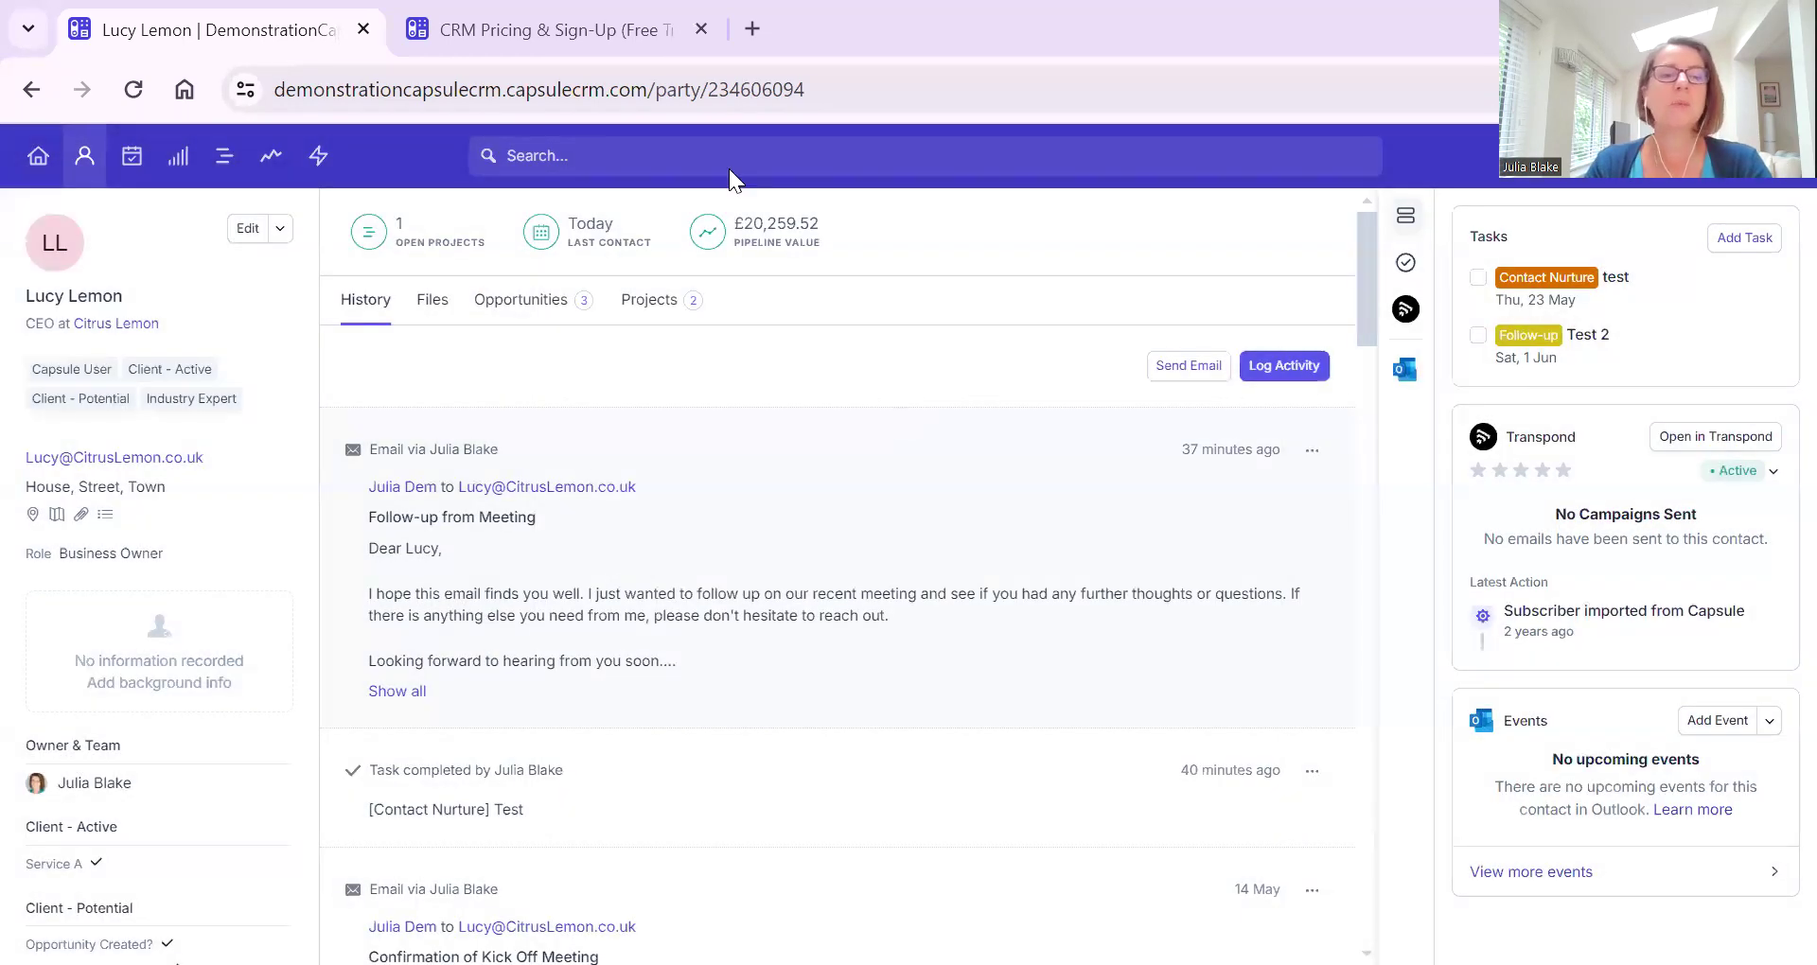
Open the Activity Completed by User report and hide Zoom, WhatsApp, LinkedIn Message and Email received from its chart.
{"action": "left_click", "coordinate": [274, 160]}
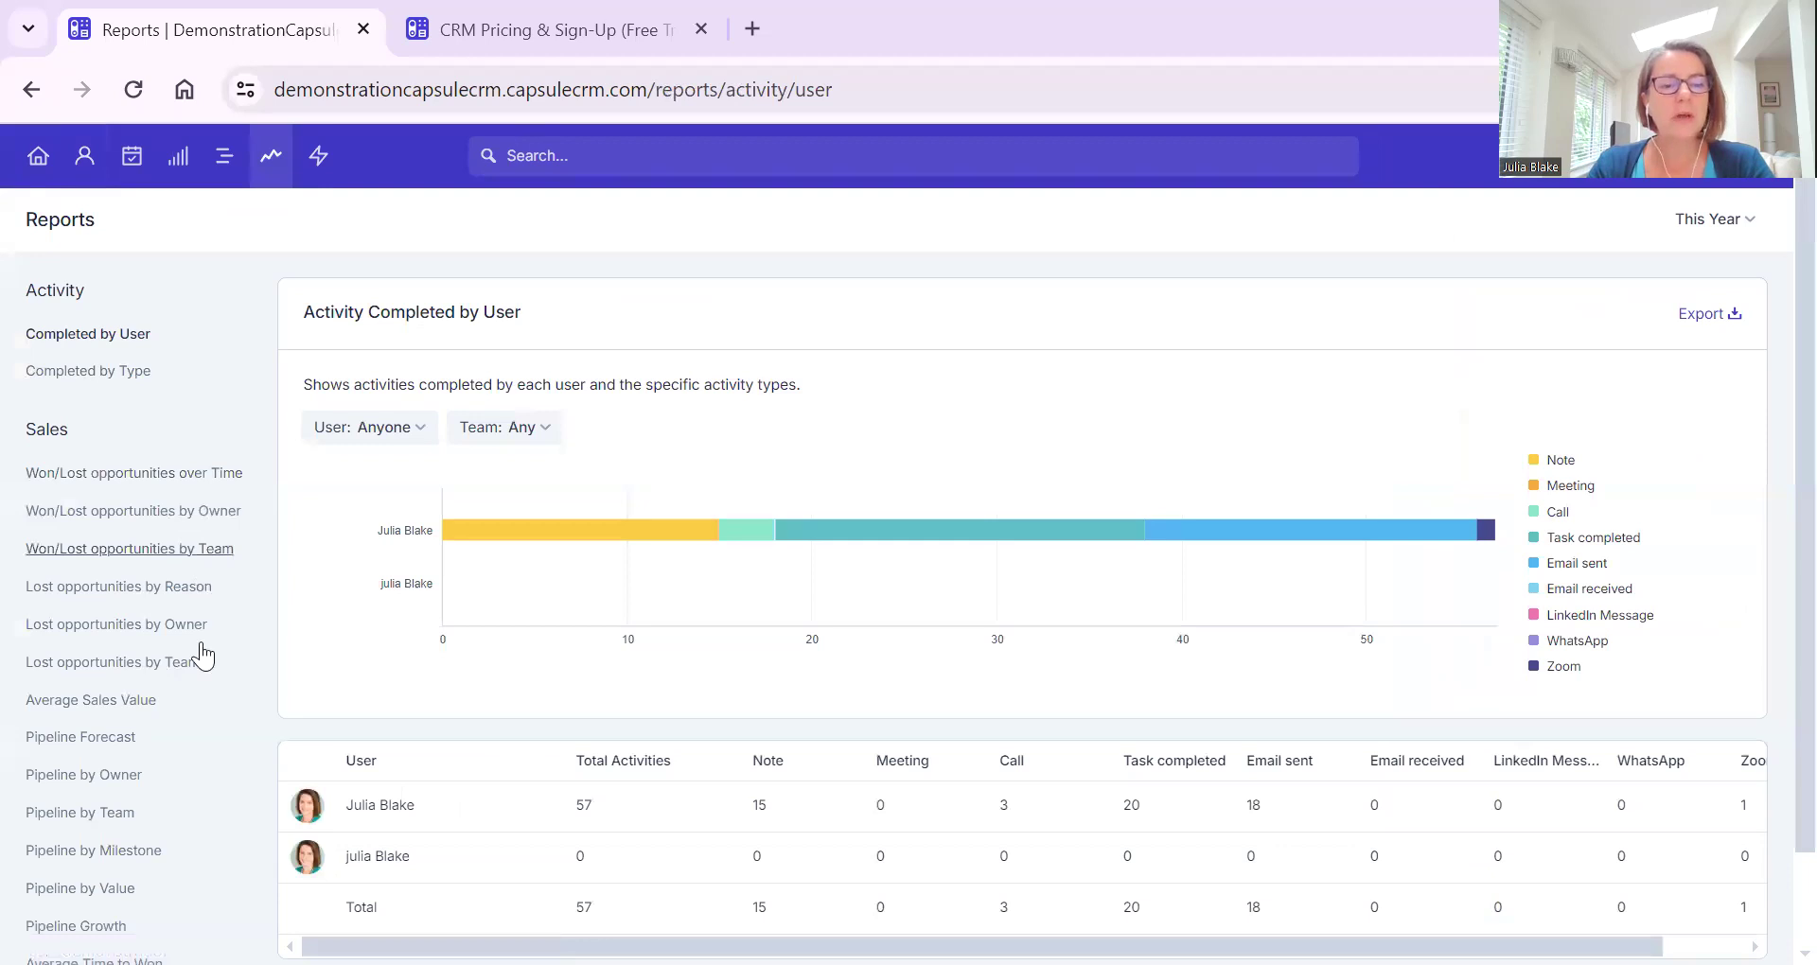
{"action": "left_click_drag", "start_coordinate": [331, 312], "coordinate": [532, 320]}
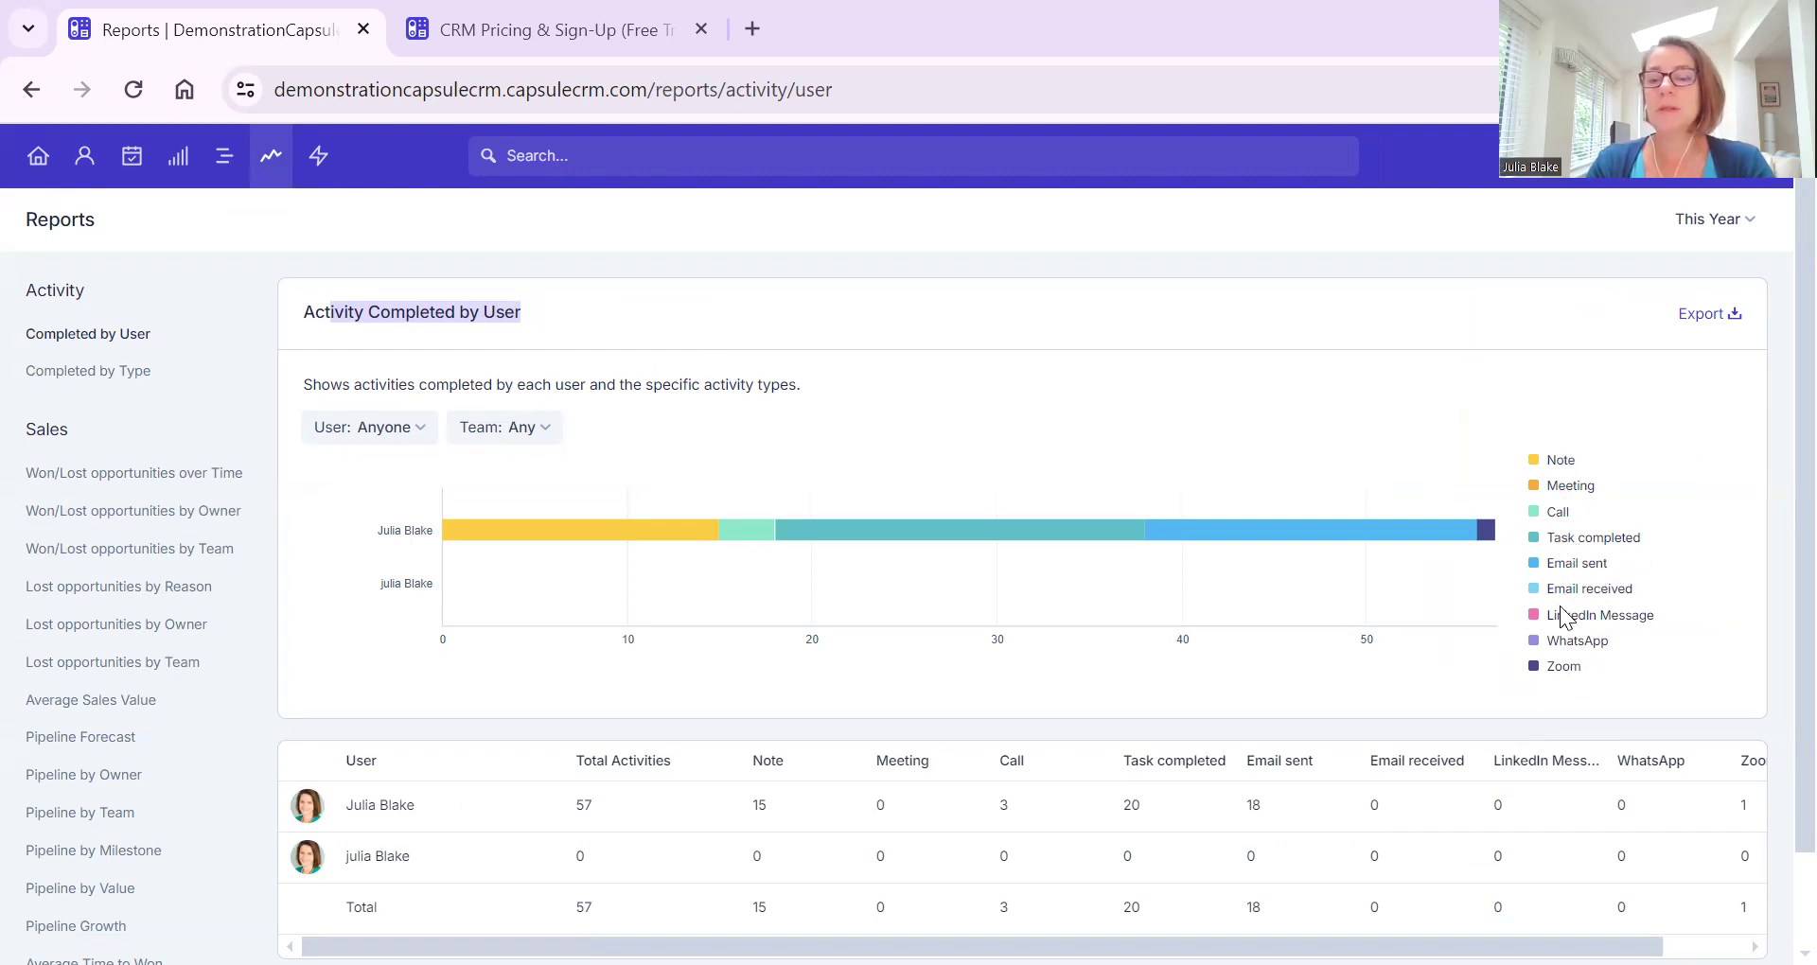
{"action": "left_click", "coordinate": [1565, 668]}
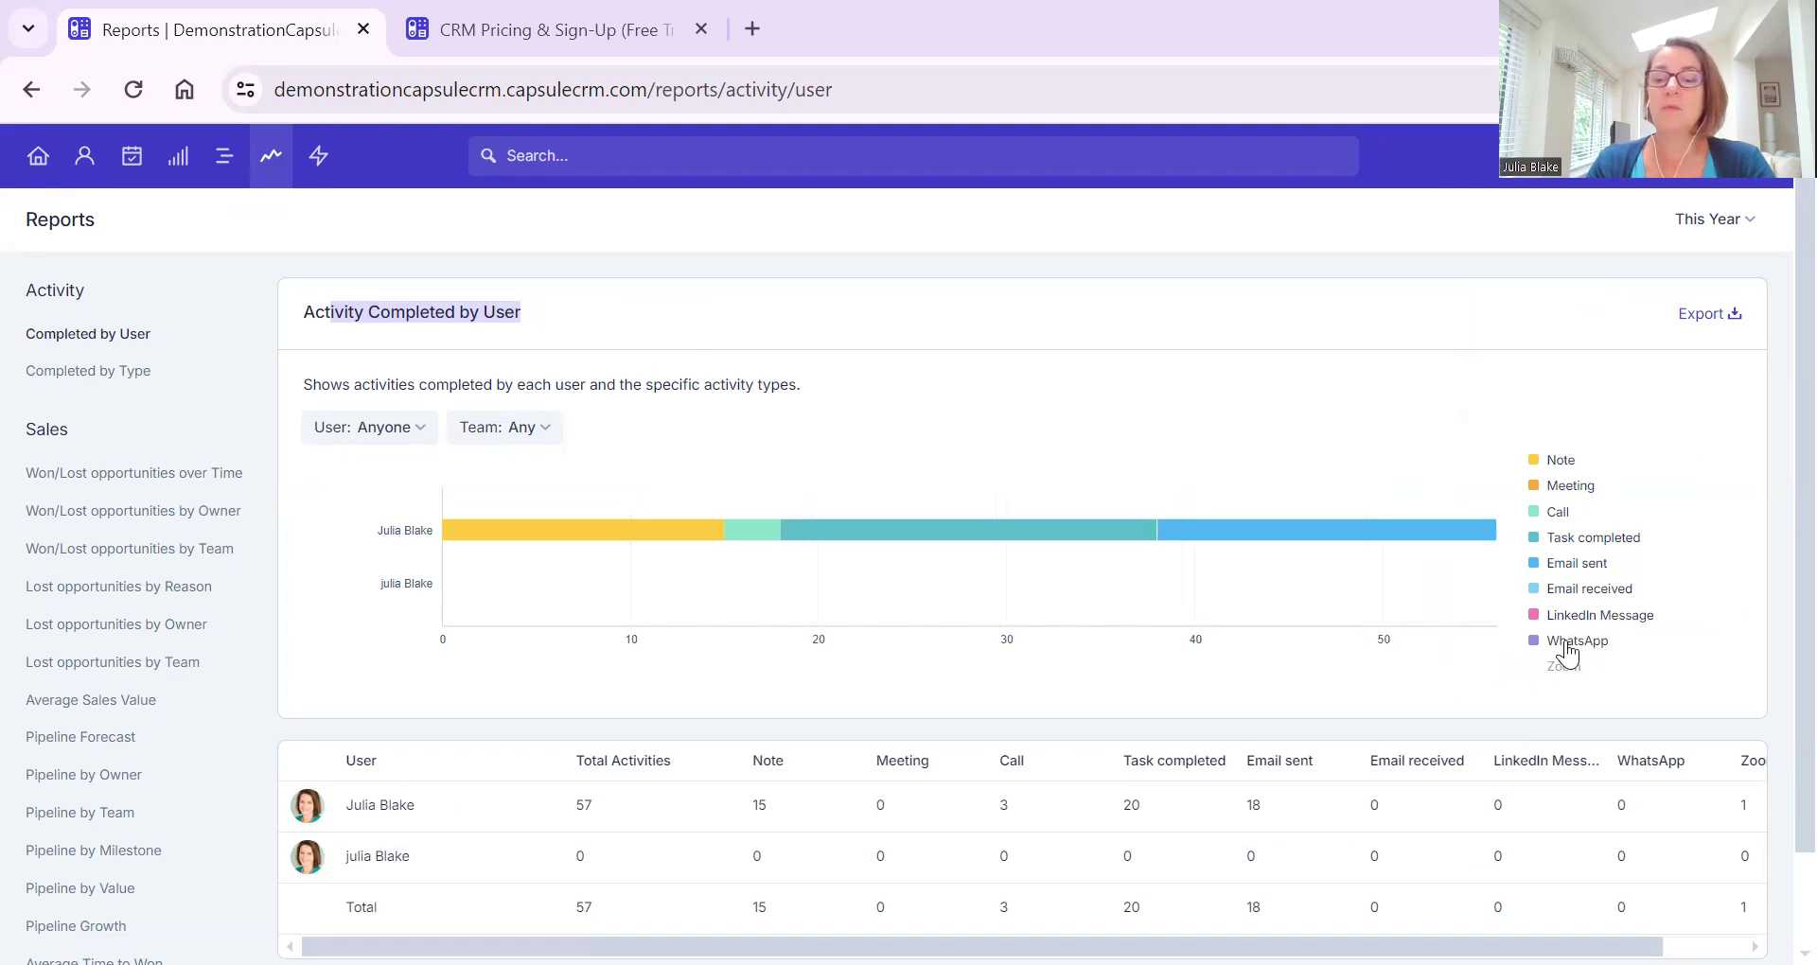
{"action": "left_click", "coordinate": [1572, 618]}
{"action": "left_click", "coordinate": [1573, 590]}
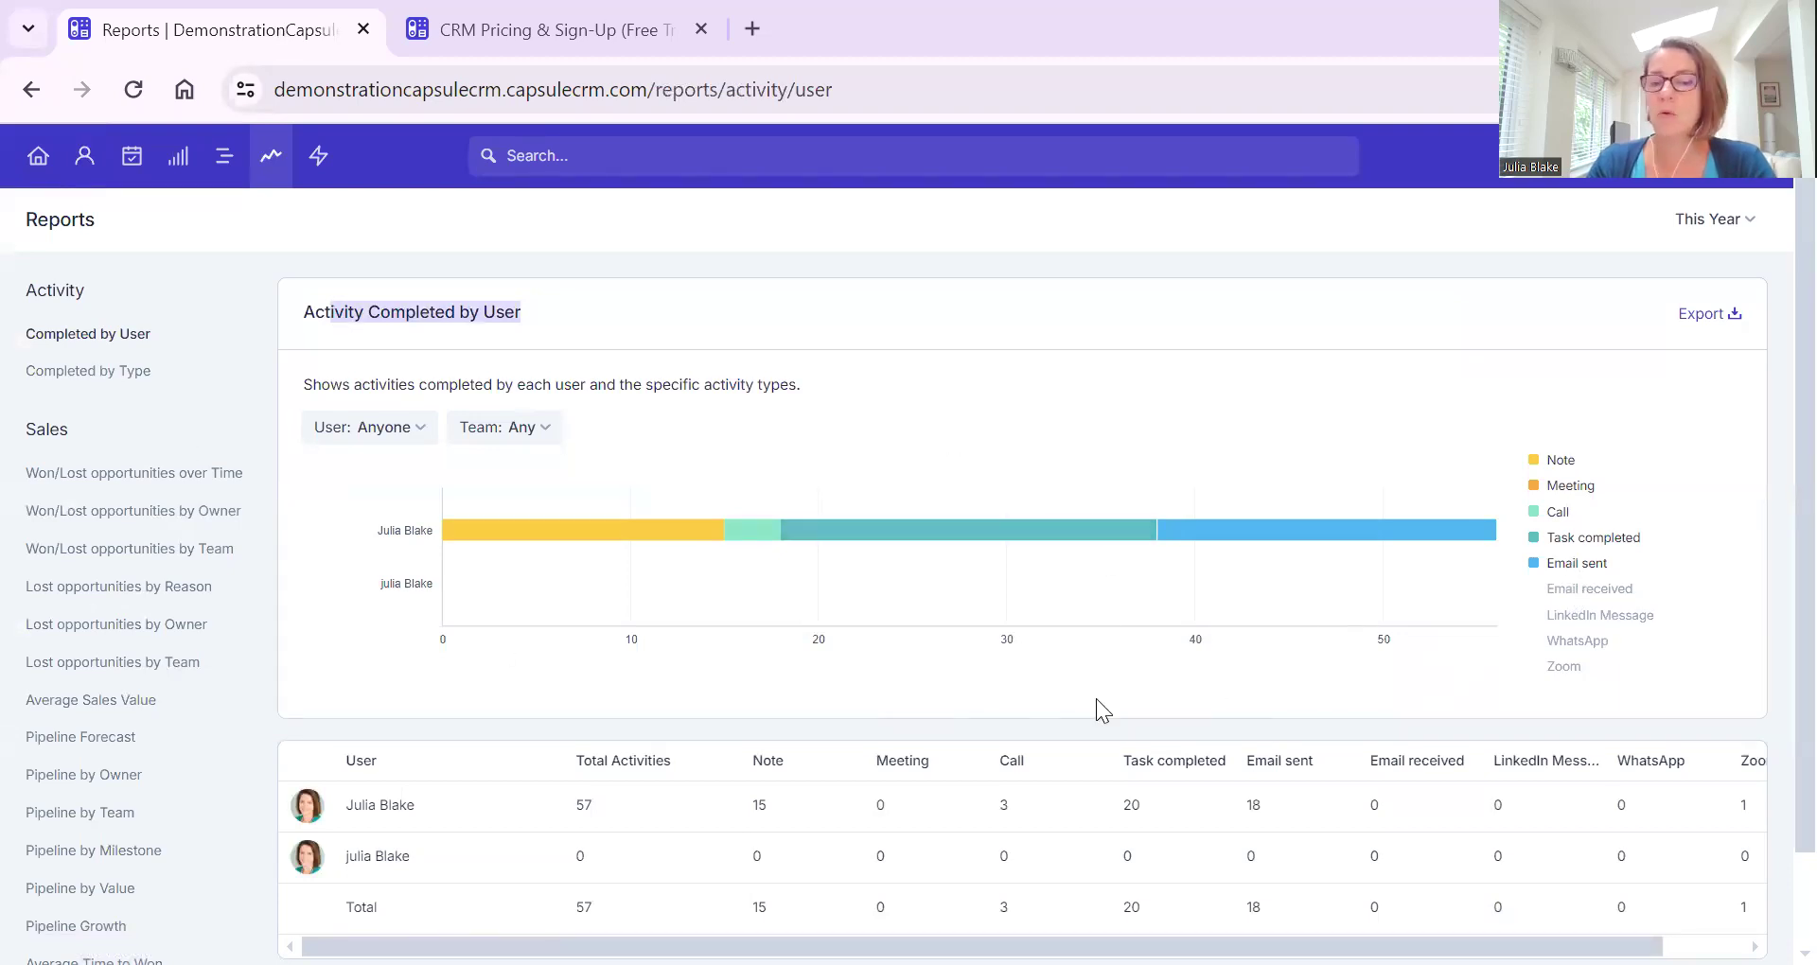
Review the Team and User filter options of the Activity Completed by User report without applying any.
{"action": "left_click", "coordinate": [540, 430]}
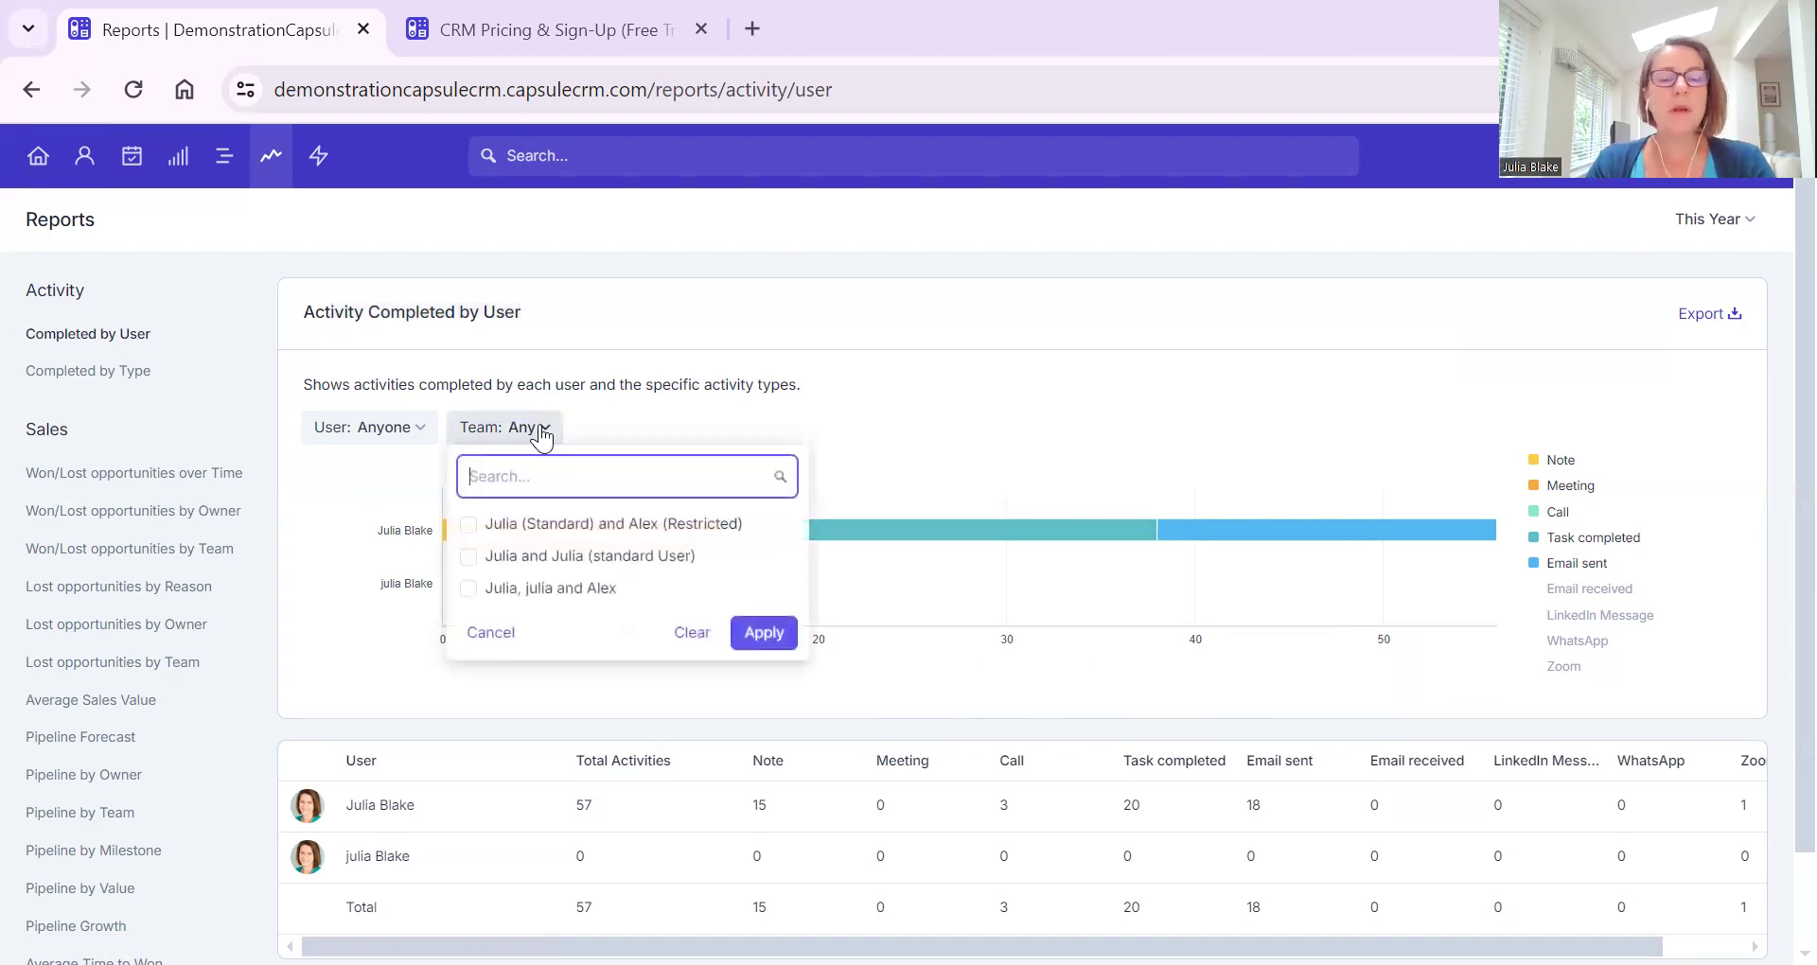
{"action": "left_click", "coordinate": [522, 398]}
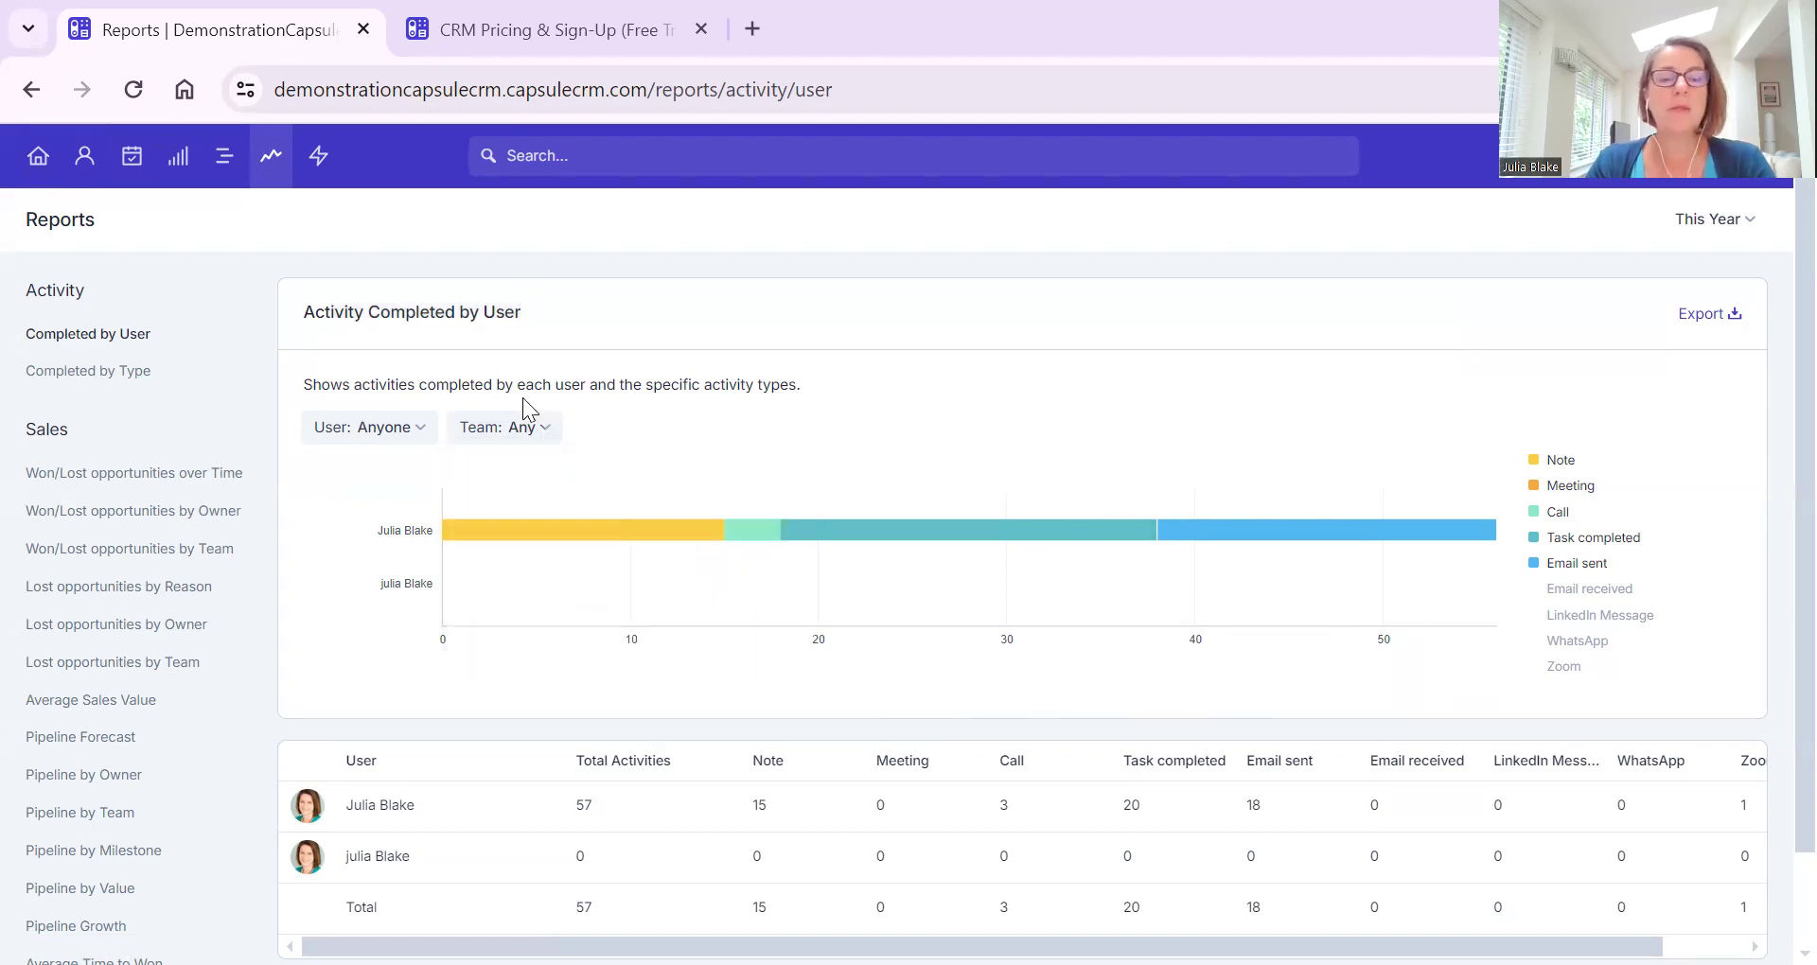
{"action": "left_click", "coordinate": [392, 437]}
{"action": "left_click", "coordinate": [1216, 470]}
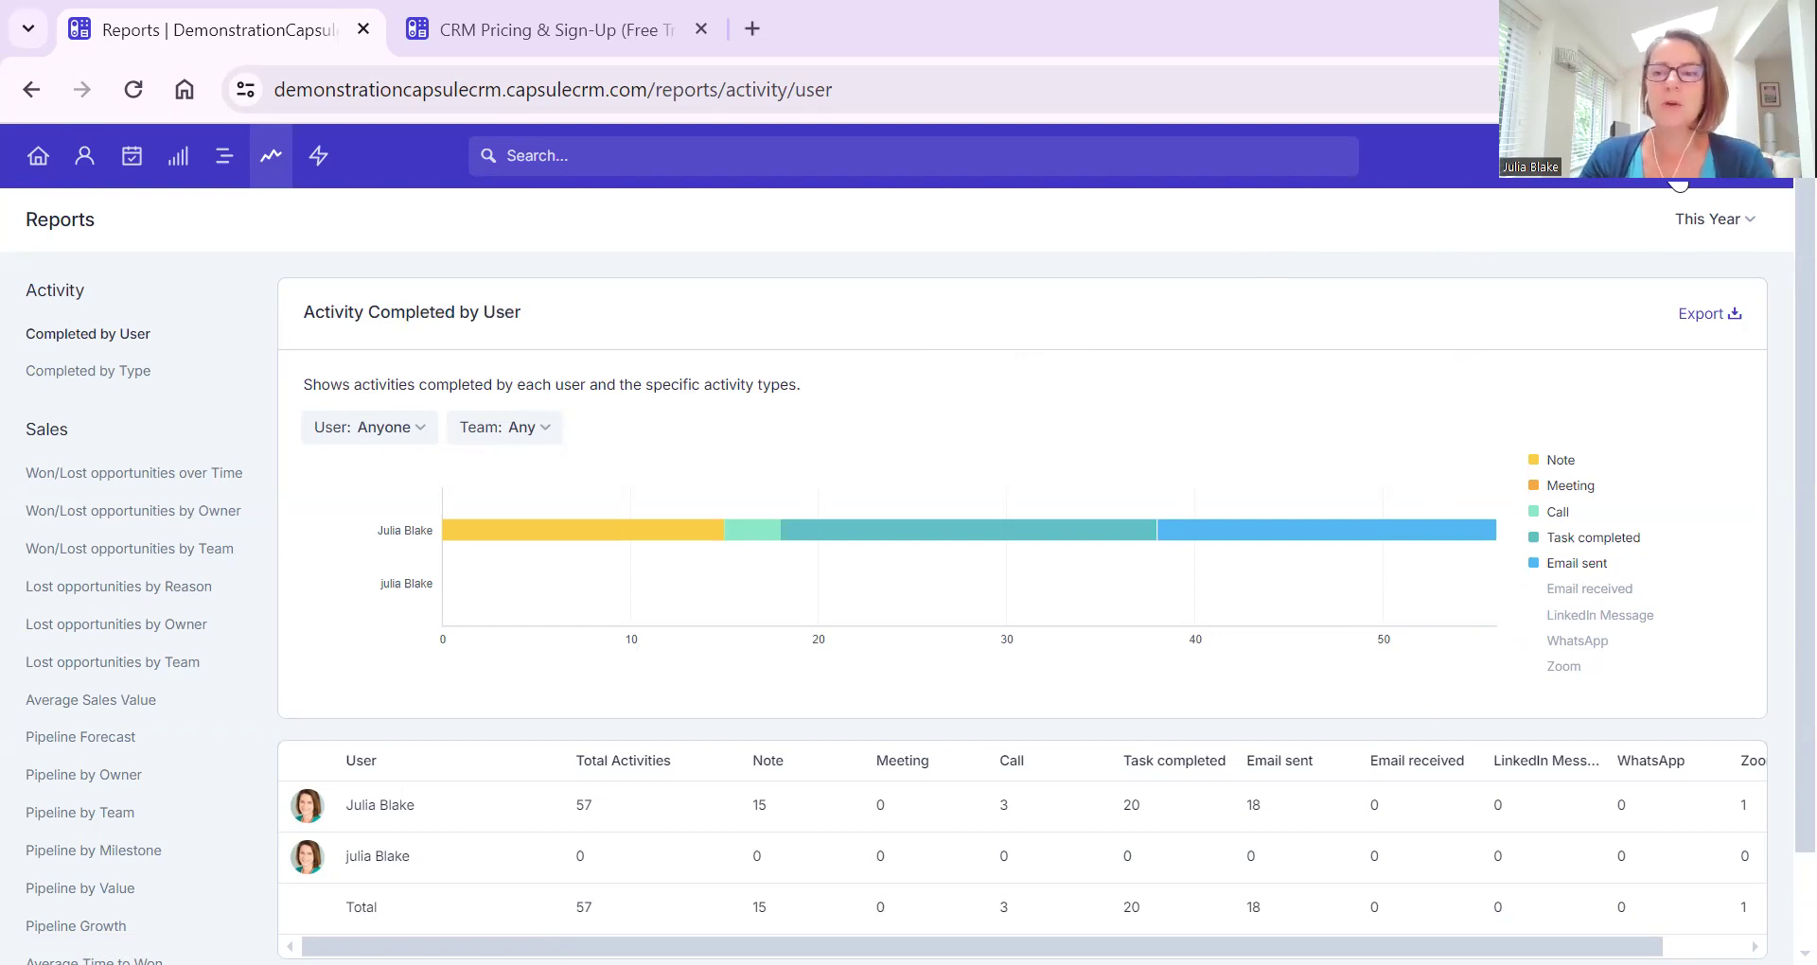
Open the Task Categories page in the account settings and look through the existing categories.
{"action": "left_click", "coordinate": [1681, 182]}
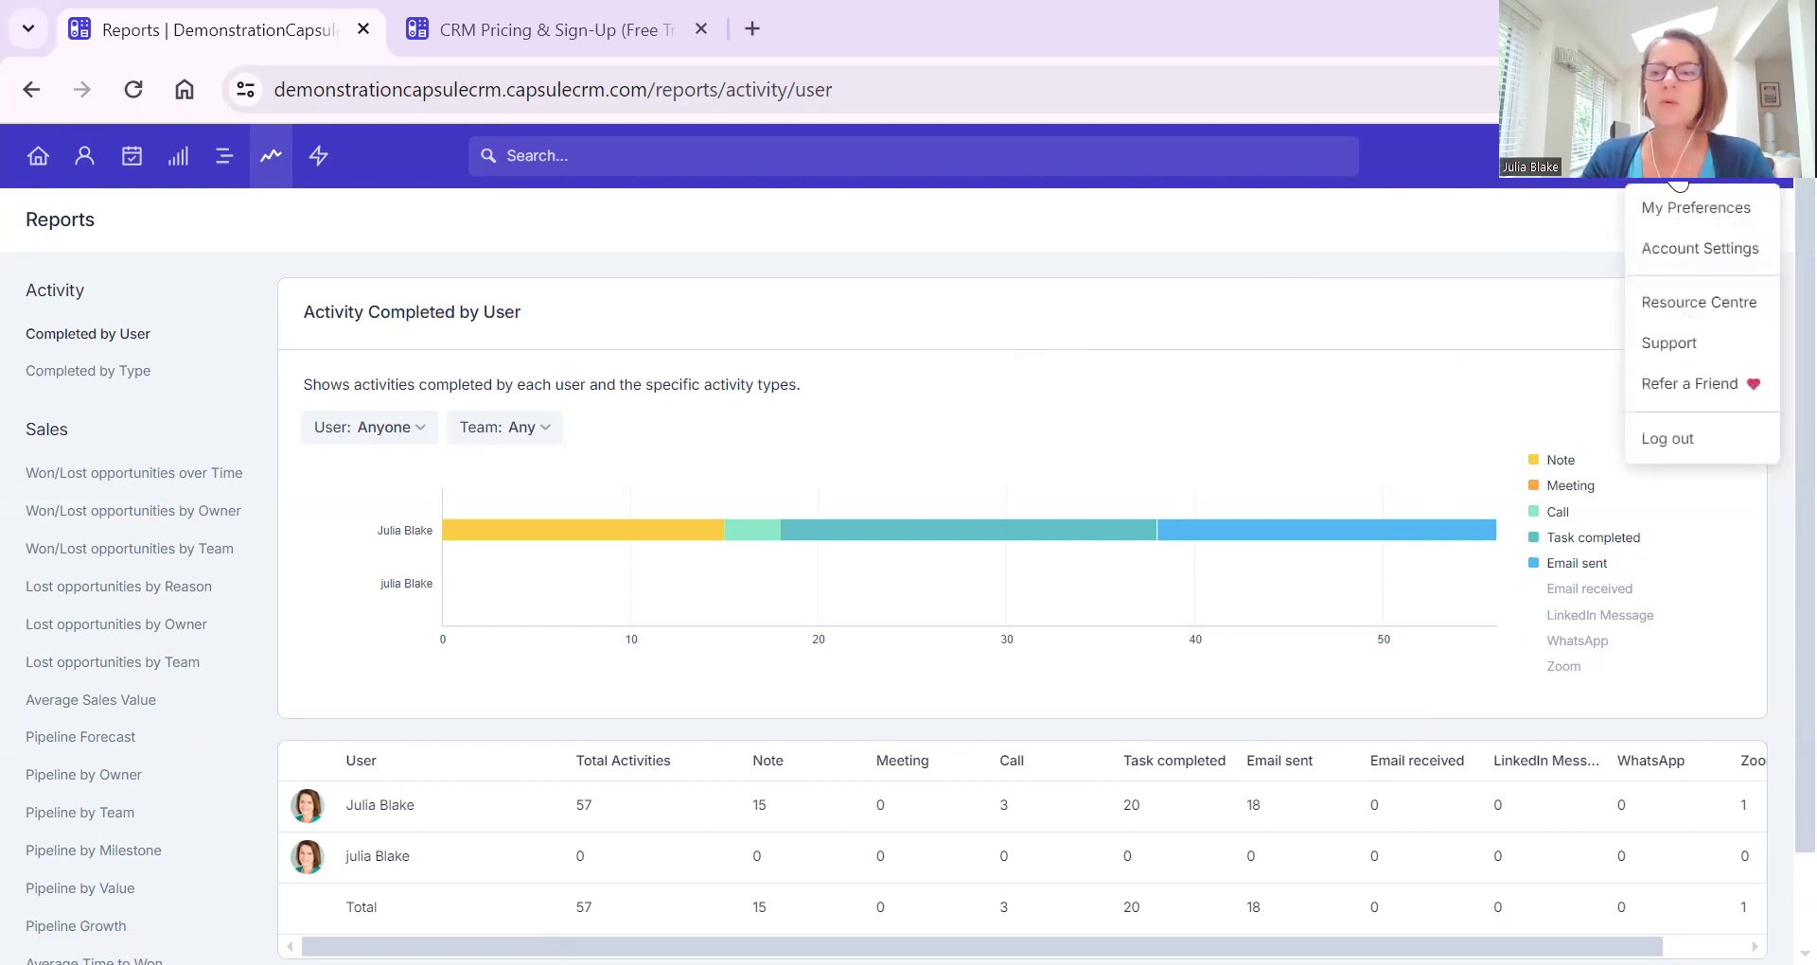
{"action": "left_click", "coordinate": [1675, 252]}
{"action": "scroll", "coordinate": [1316, 554], "scroll_direction": "down", "scroll_amount": 2}
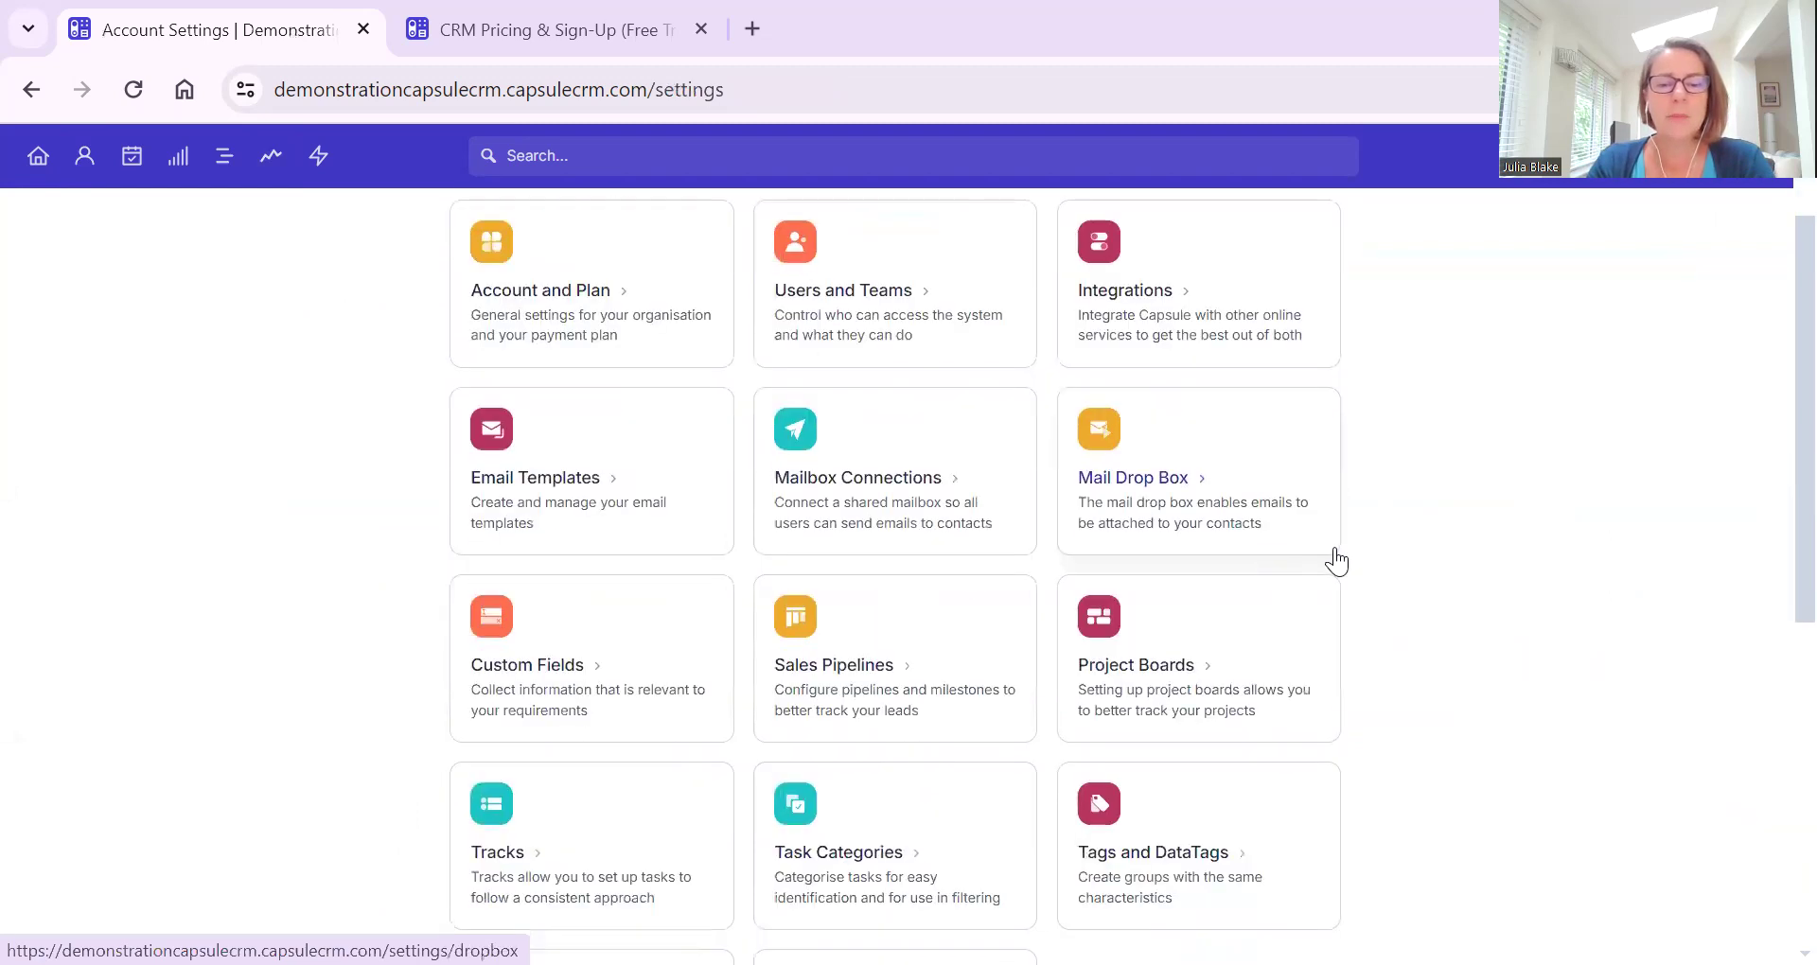
{"action": "scroll", "coordinate": [1325, 554], "scroll_direction": "down", "scroll_amount": 1}
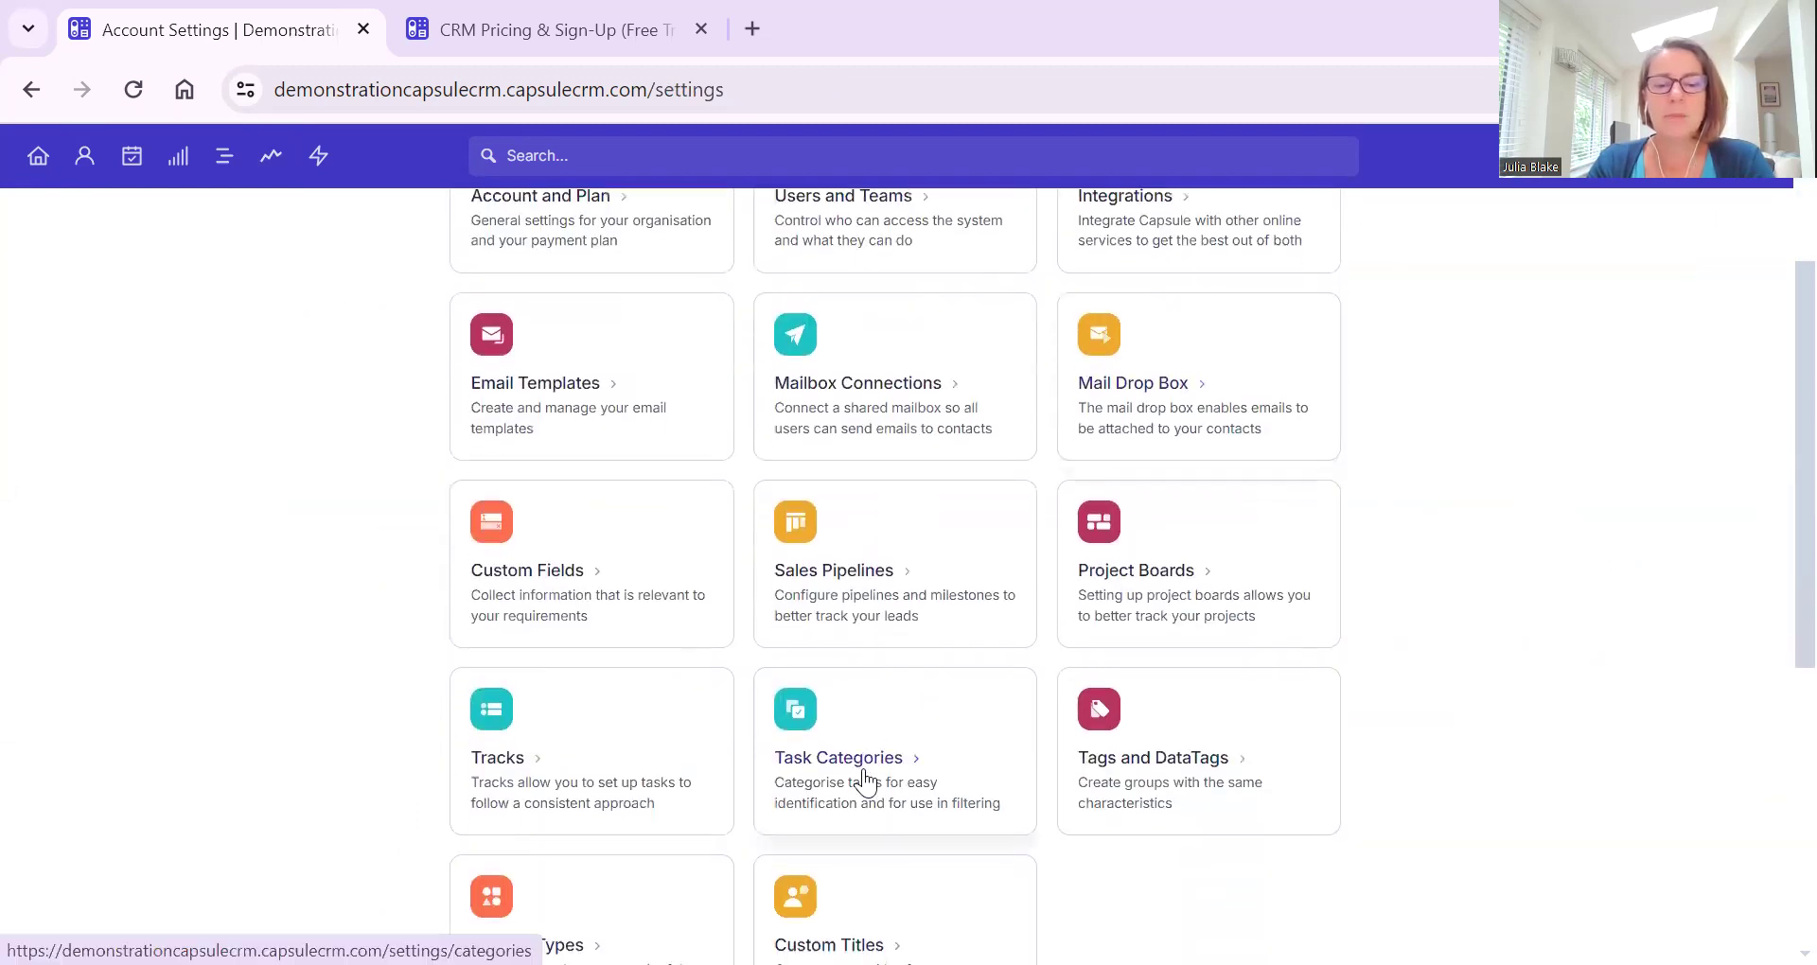
{"action": "left_click", "coordinate": [862, 778]}
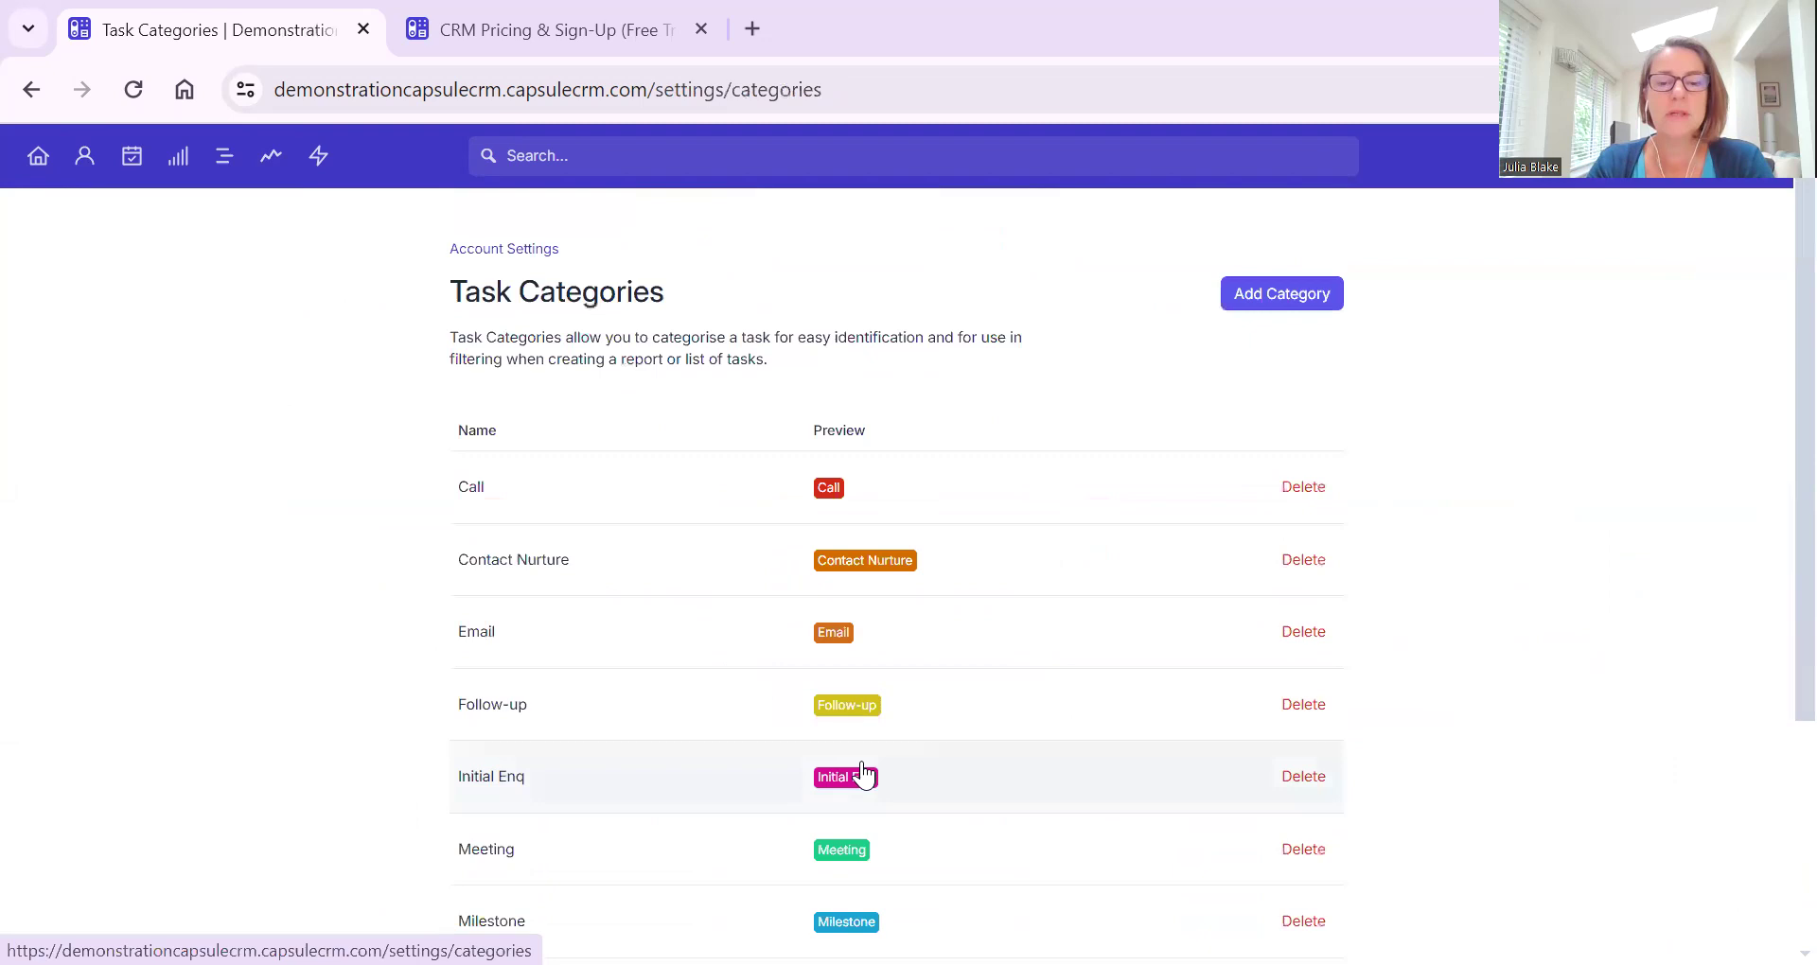
{"action": "scroll", "coordinate": [1037, 546], "scroll_direction": "down", "scroll_amount": 1}
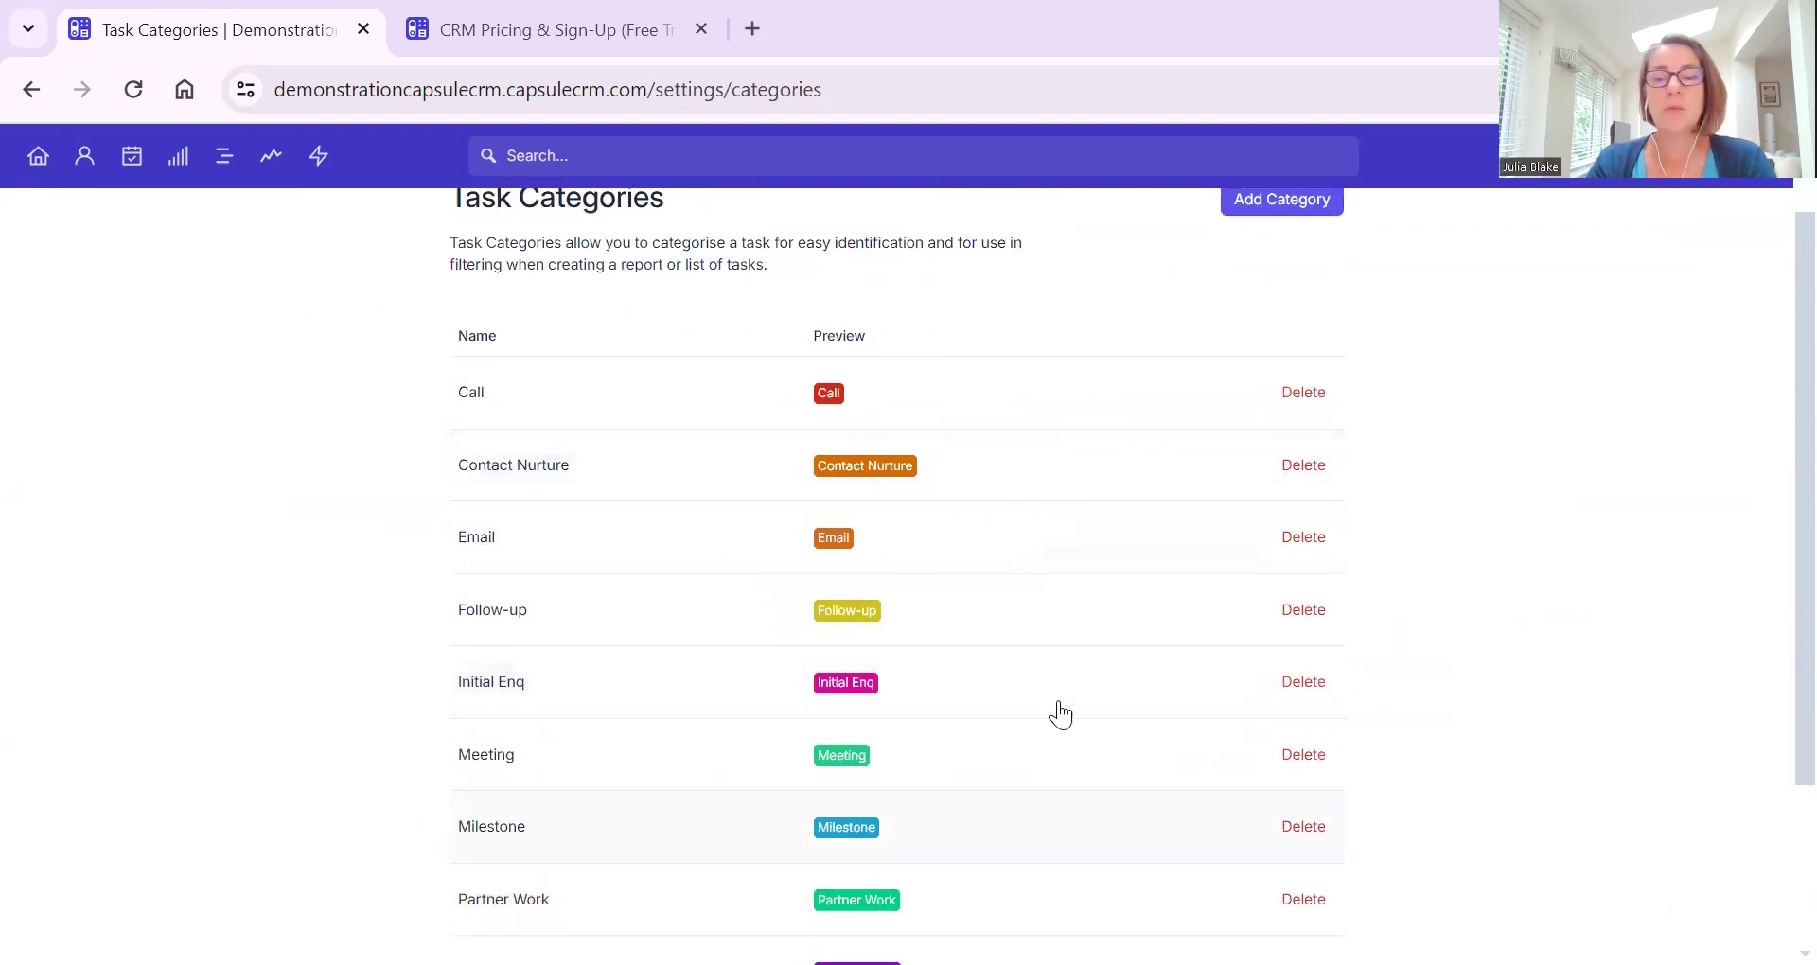
{"action": "scroll", "coordinate": [1056, 712], "scroll_direction": "down", "scroll_amount": 2}
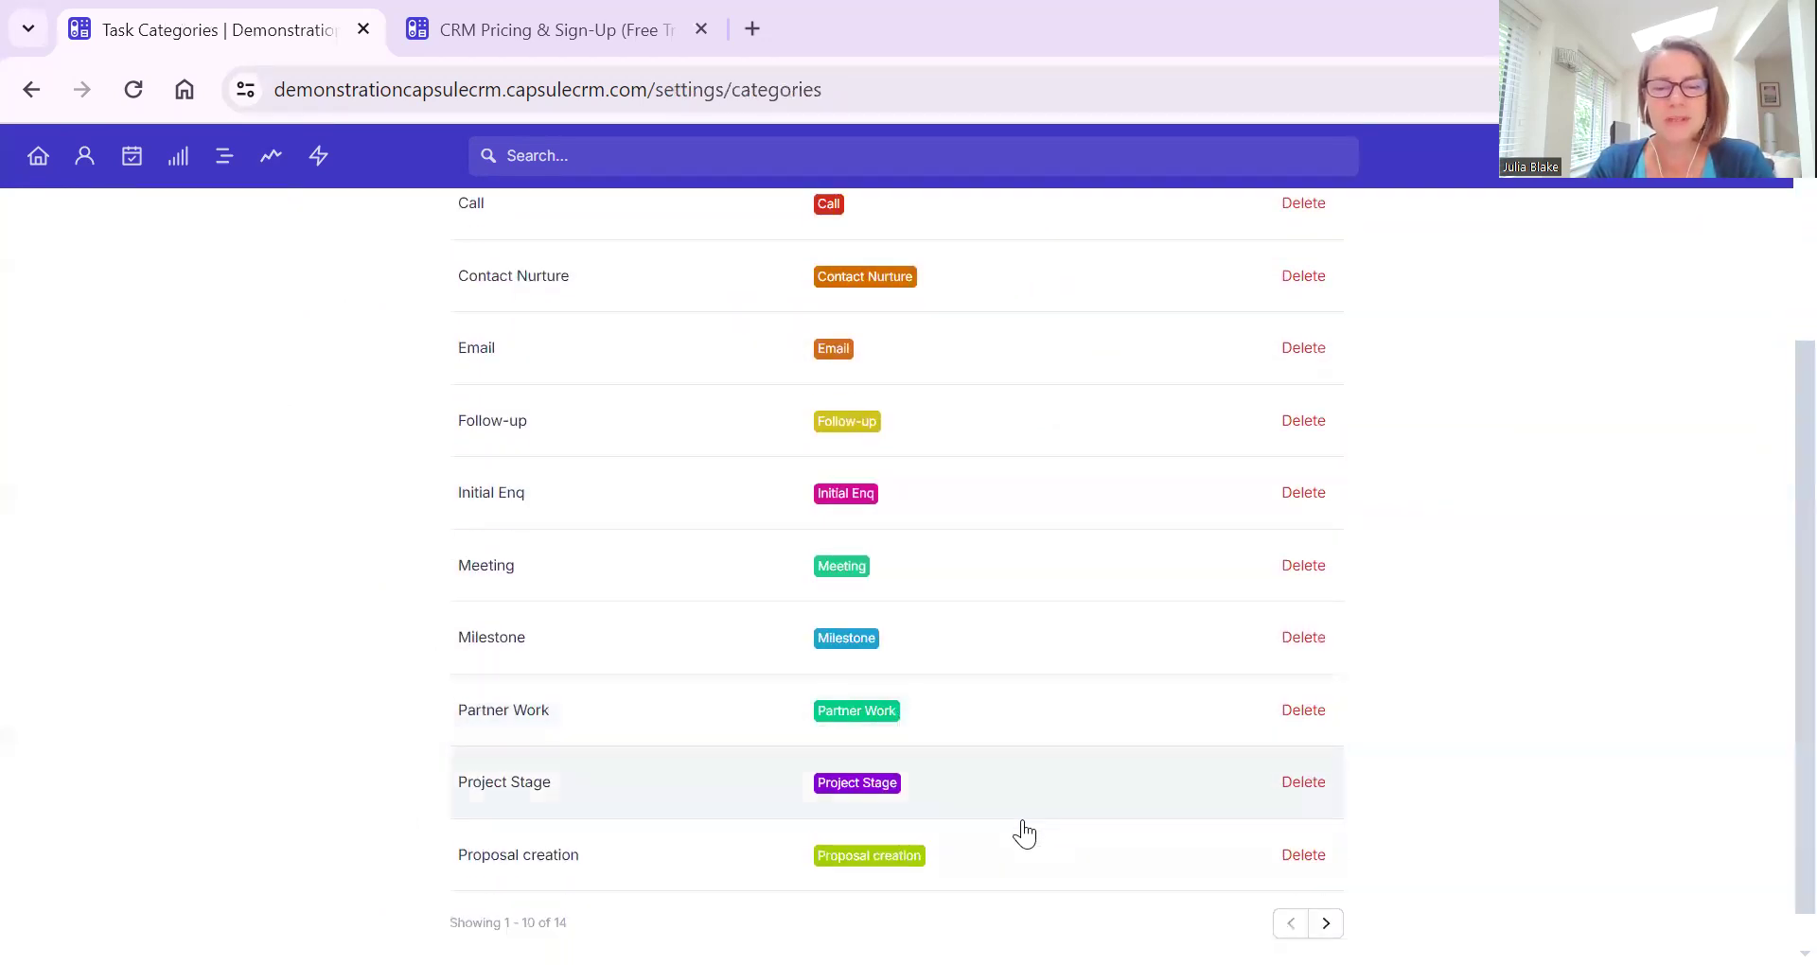
{"action": "scroll", "coordinate": [1043, 705], "scroll_direction": "up", "scroll_amount": 1}
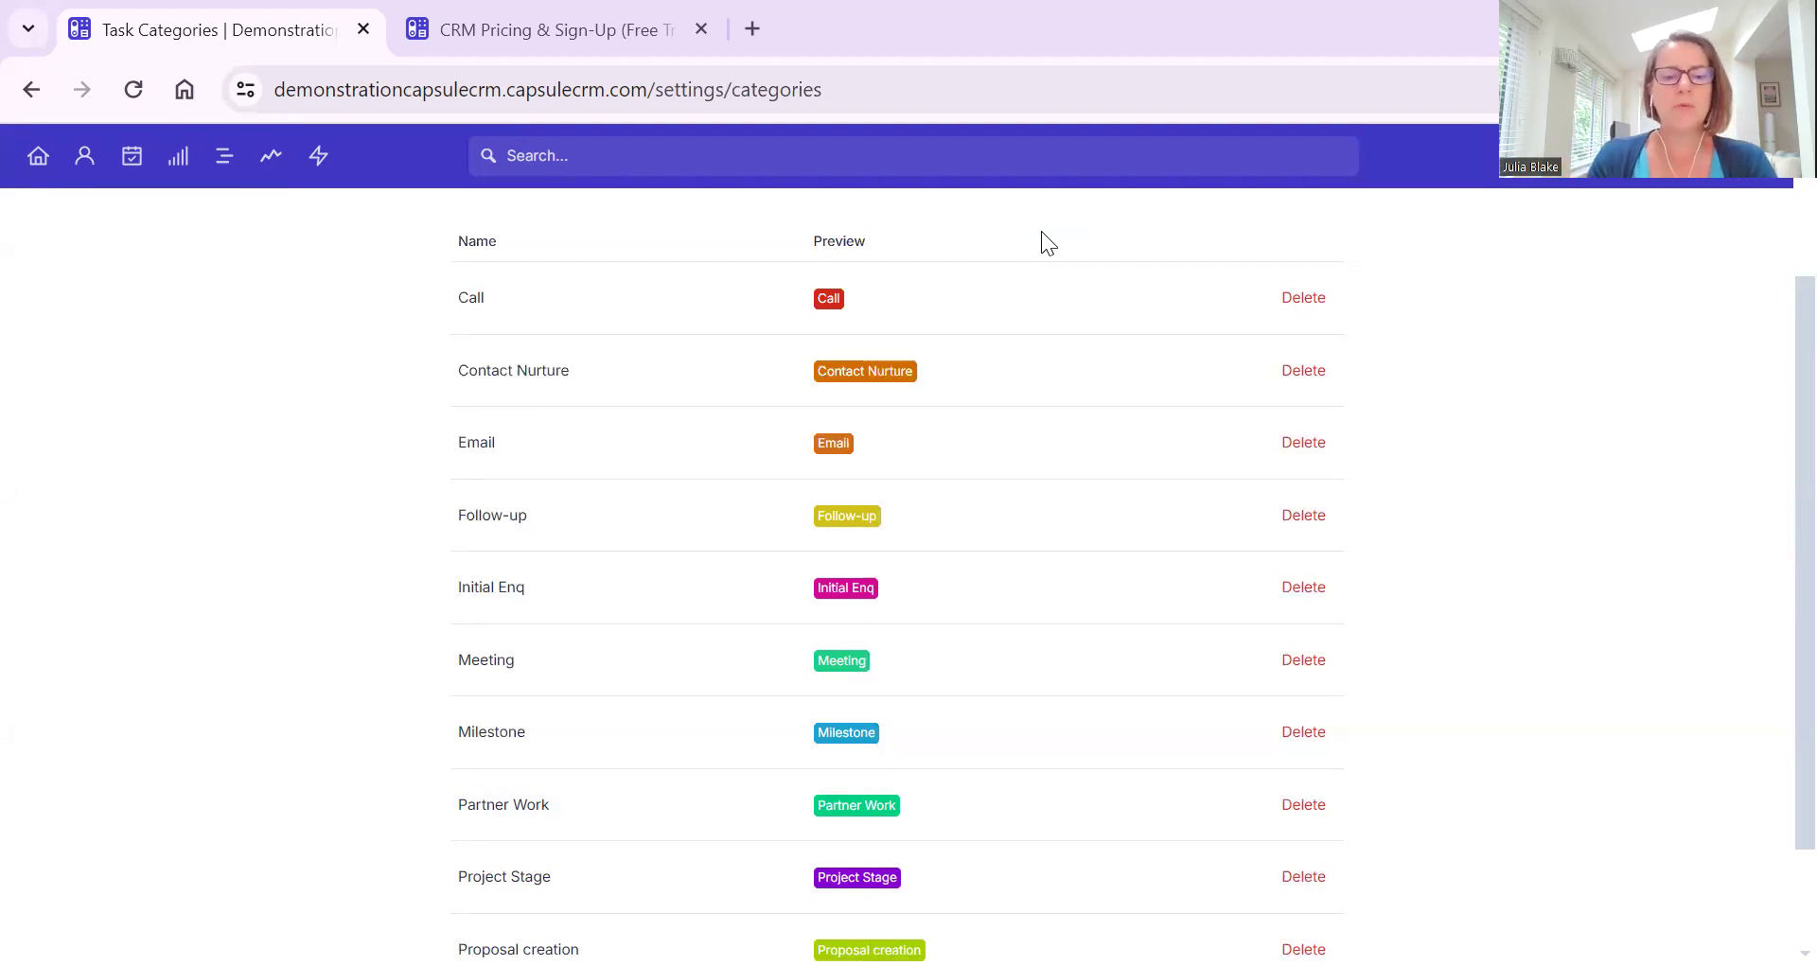
{"action": "scroll", "coordinate": [681, 690], "scroll_direction": "down", "scroll_amount": 1}
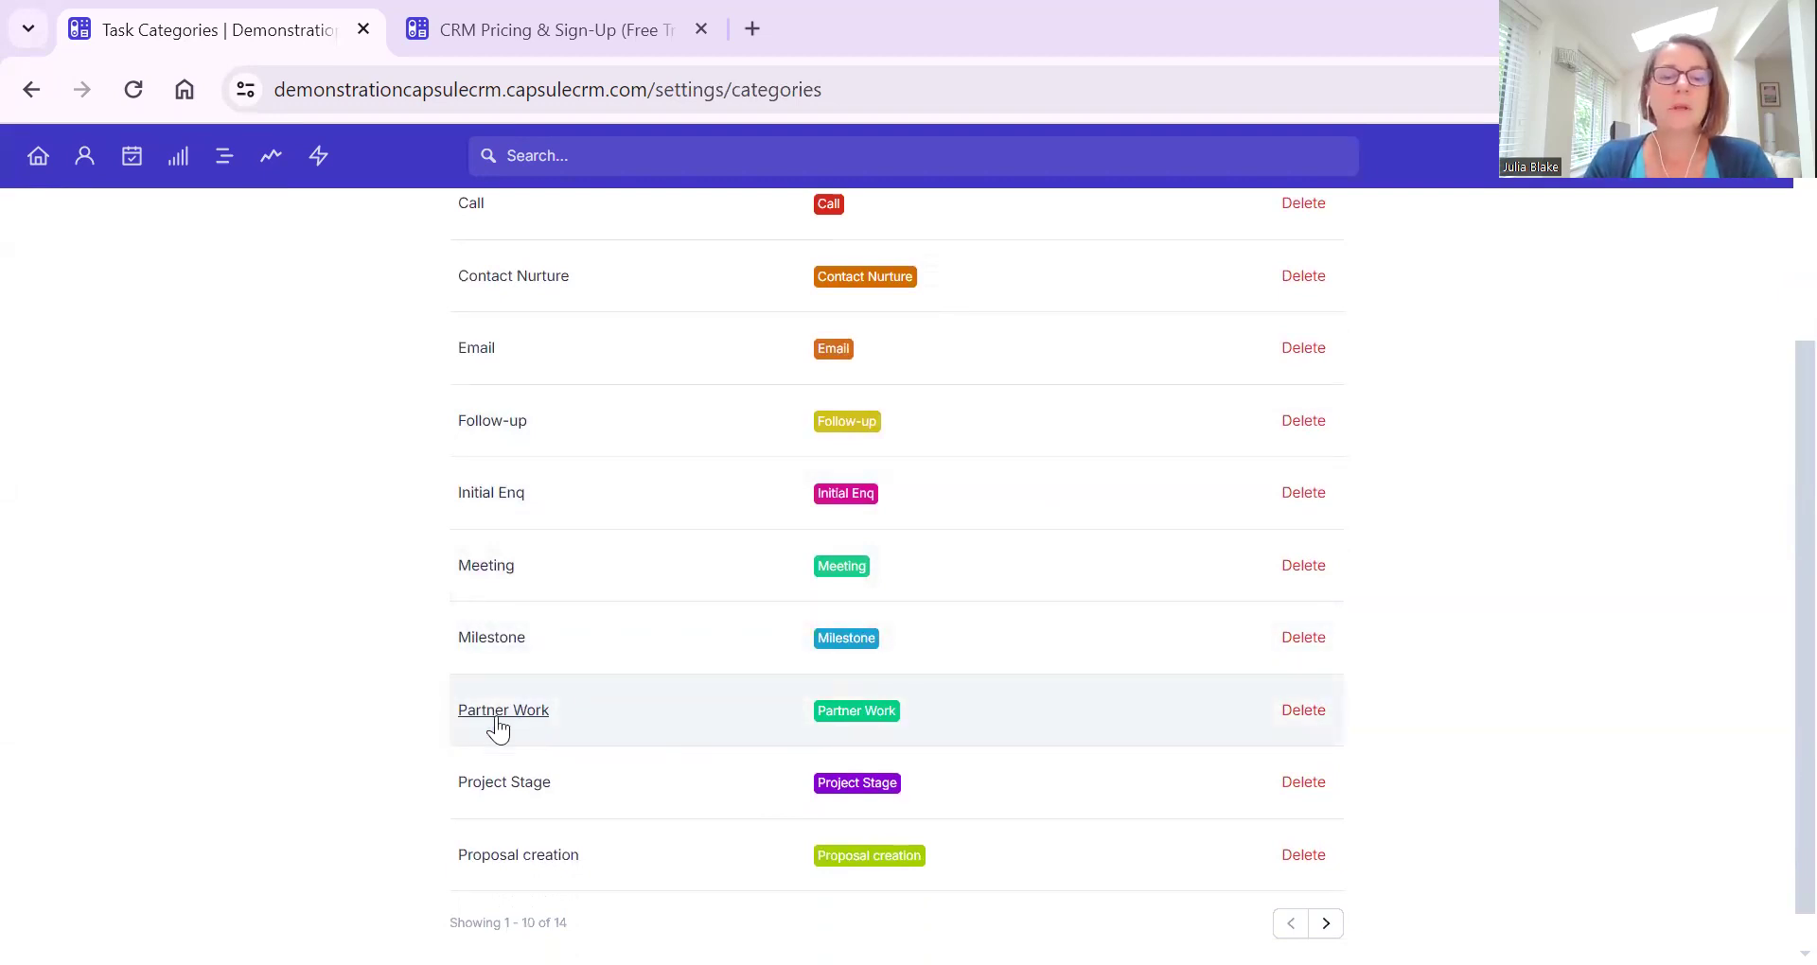
{"action": "scroll", "coordinate": [839, 528], "scroll_direction": "up", "scroll_amount": 2}
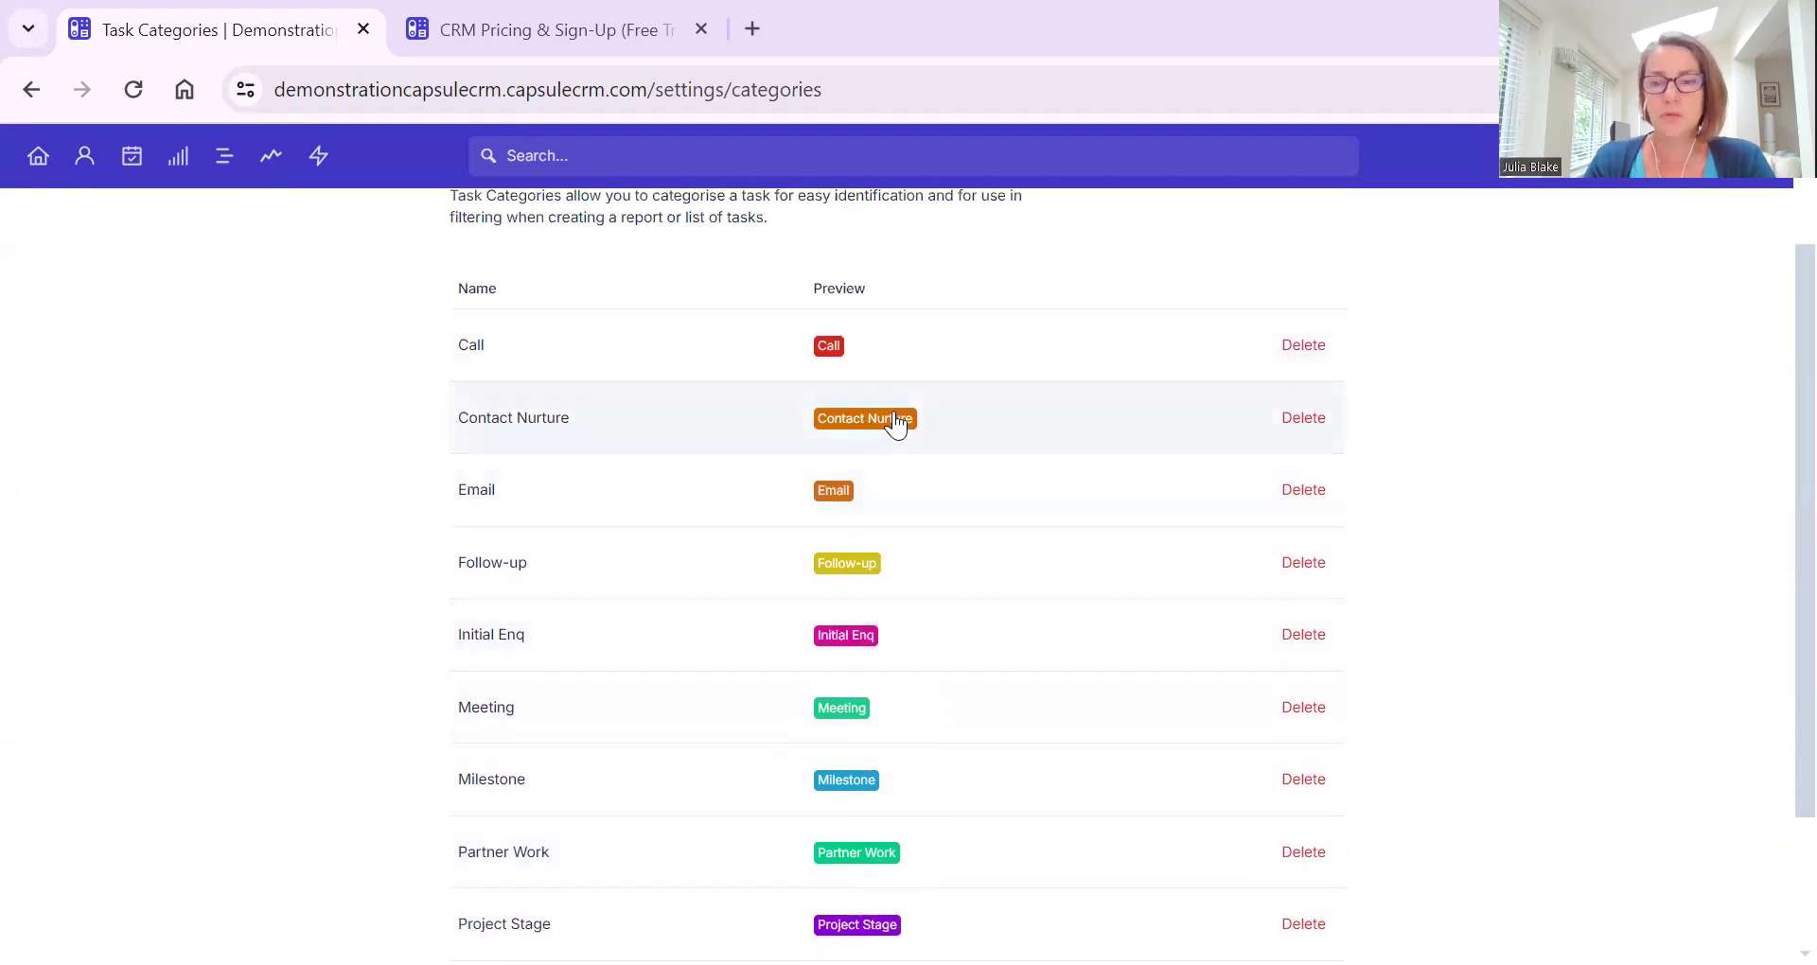
{"action": "scroll", "coordinate": [1319, 430], "scroll_direction": "up", "scroll_amount": 2}
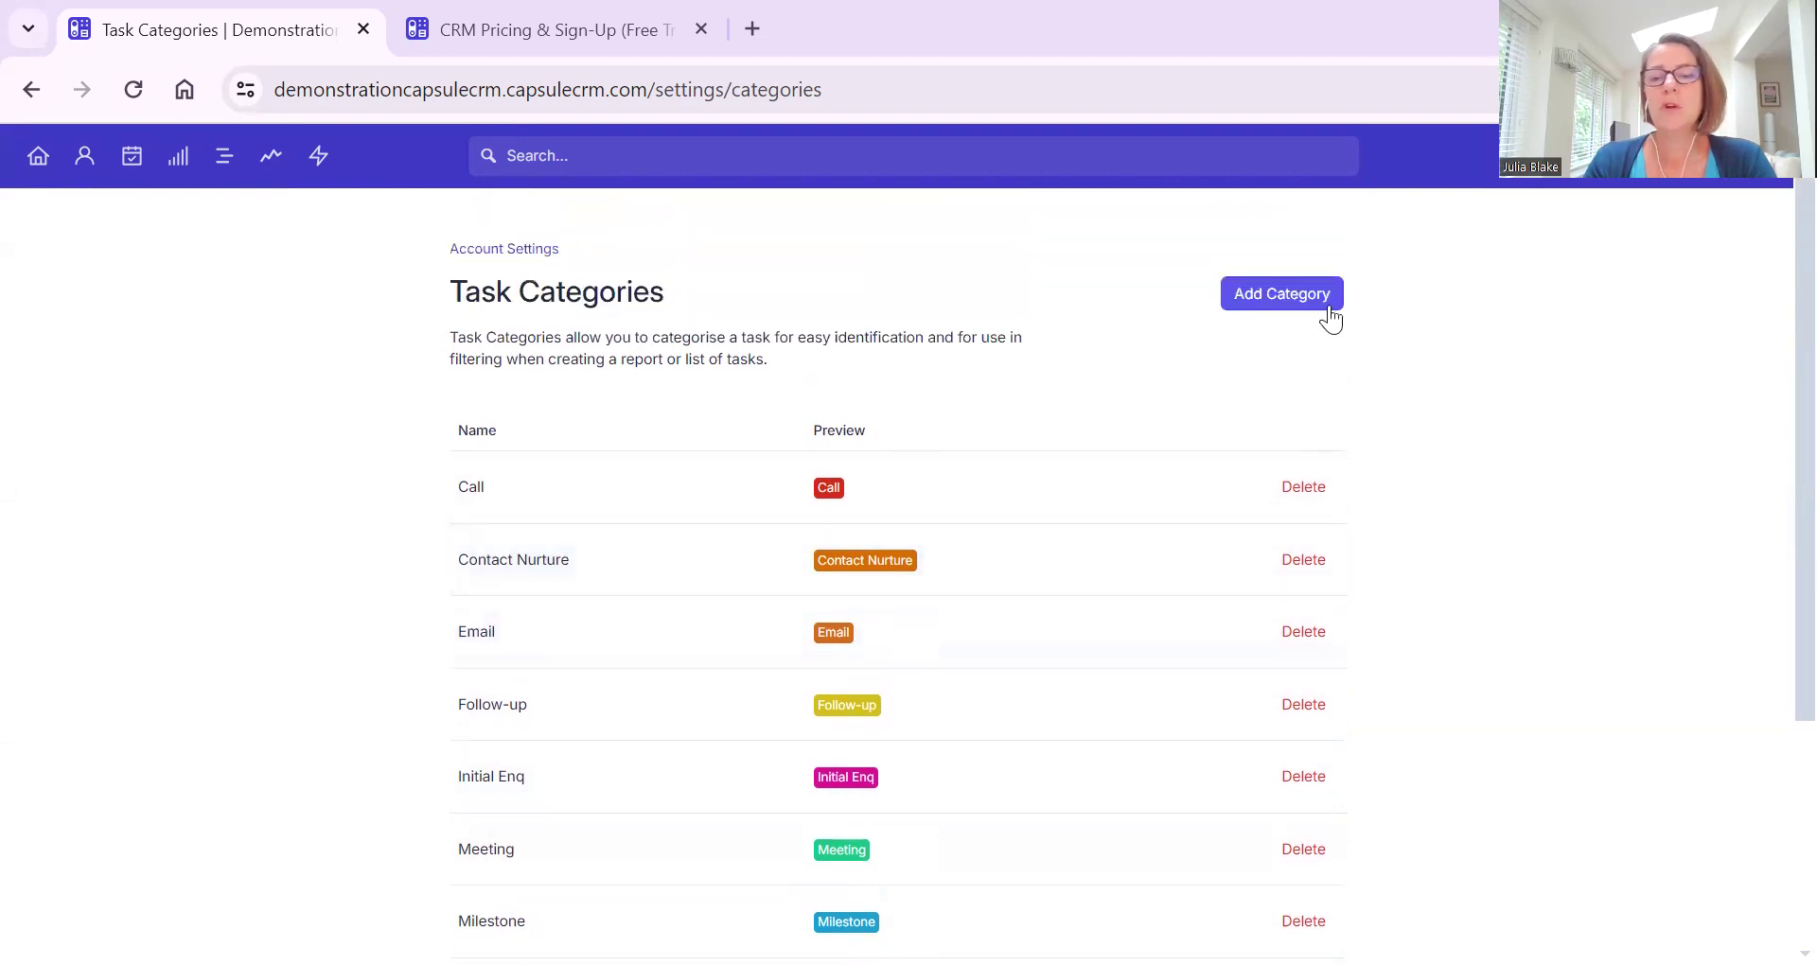
Add a task category named Follow #2 with the yellow colour.
{"action": "left_click", "coordinate": [1270, 293]}
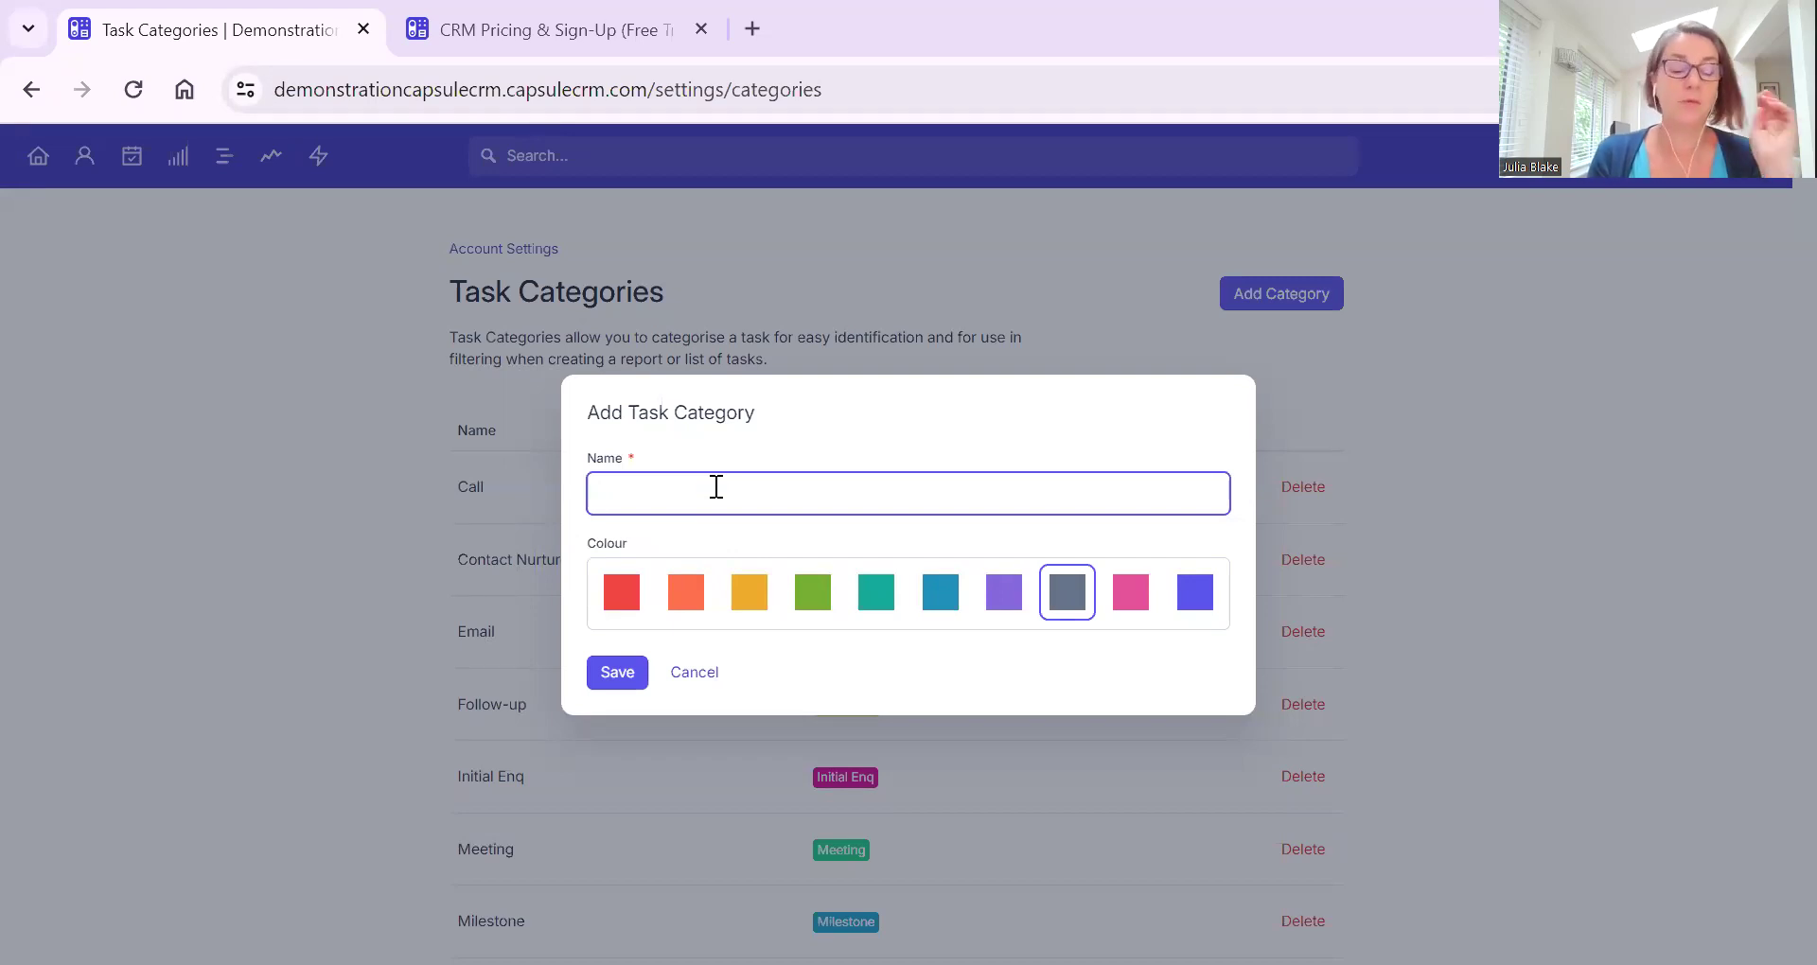
{"action": "type", "text": "Follow #2"}
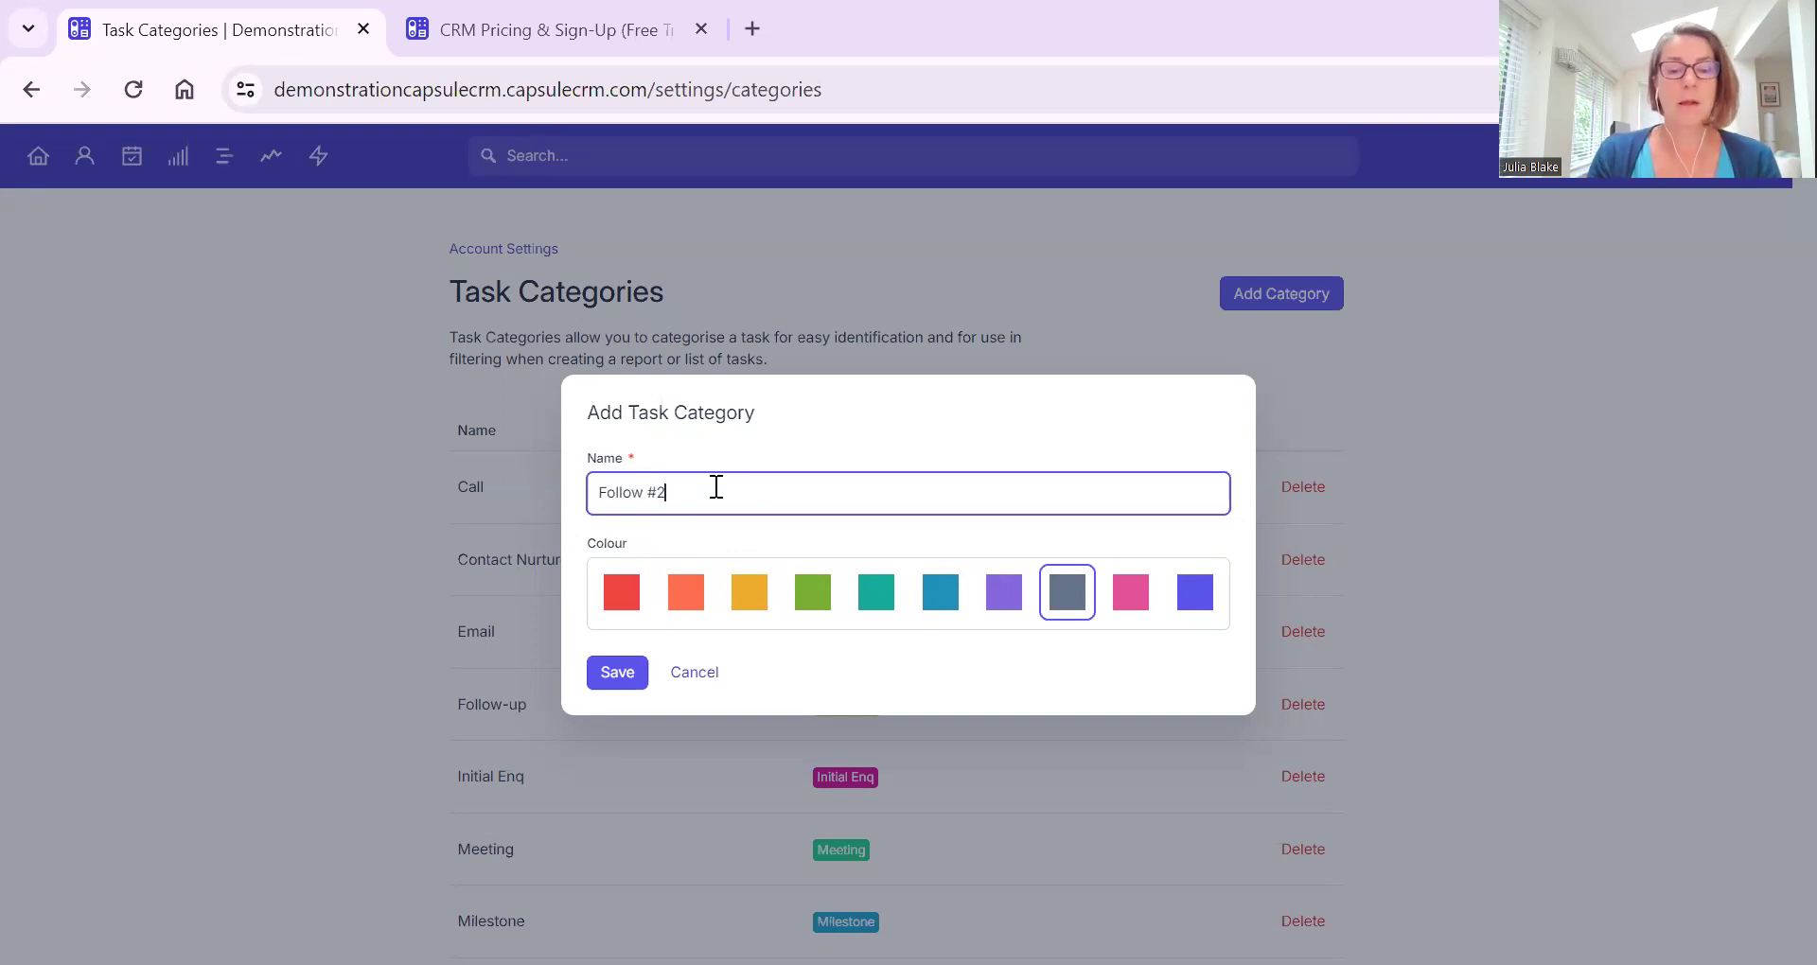
{"action": "left_click", "coordinate": [747, 596]}
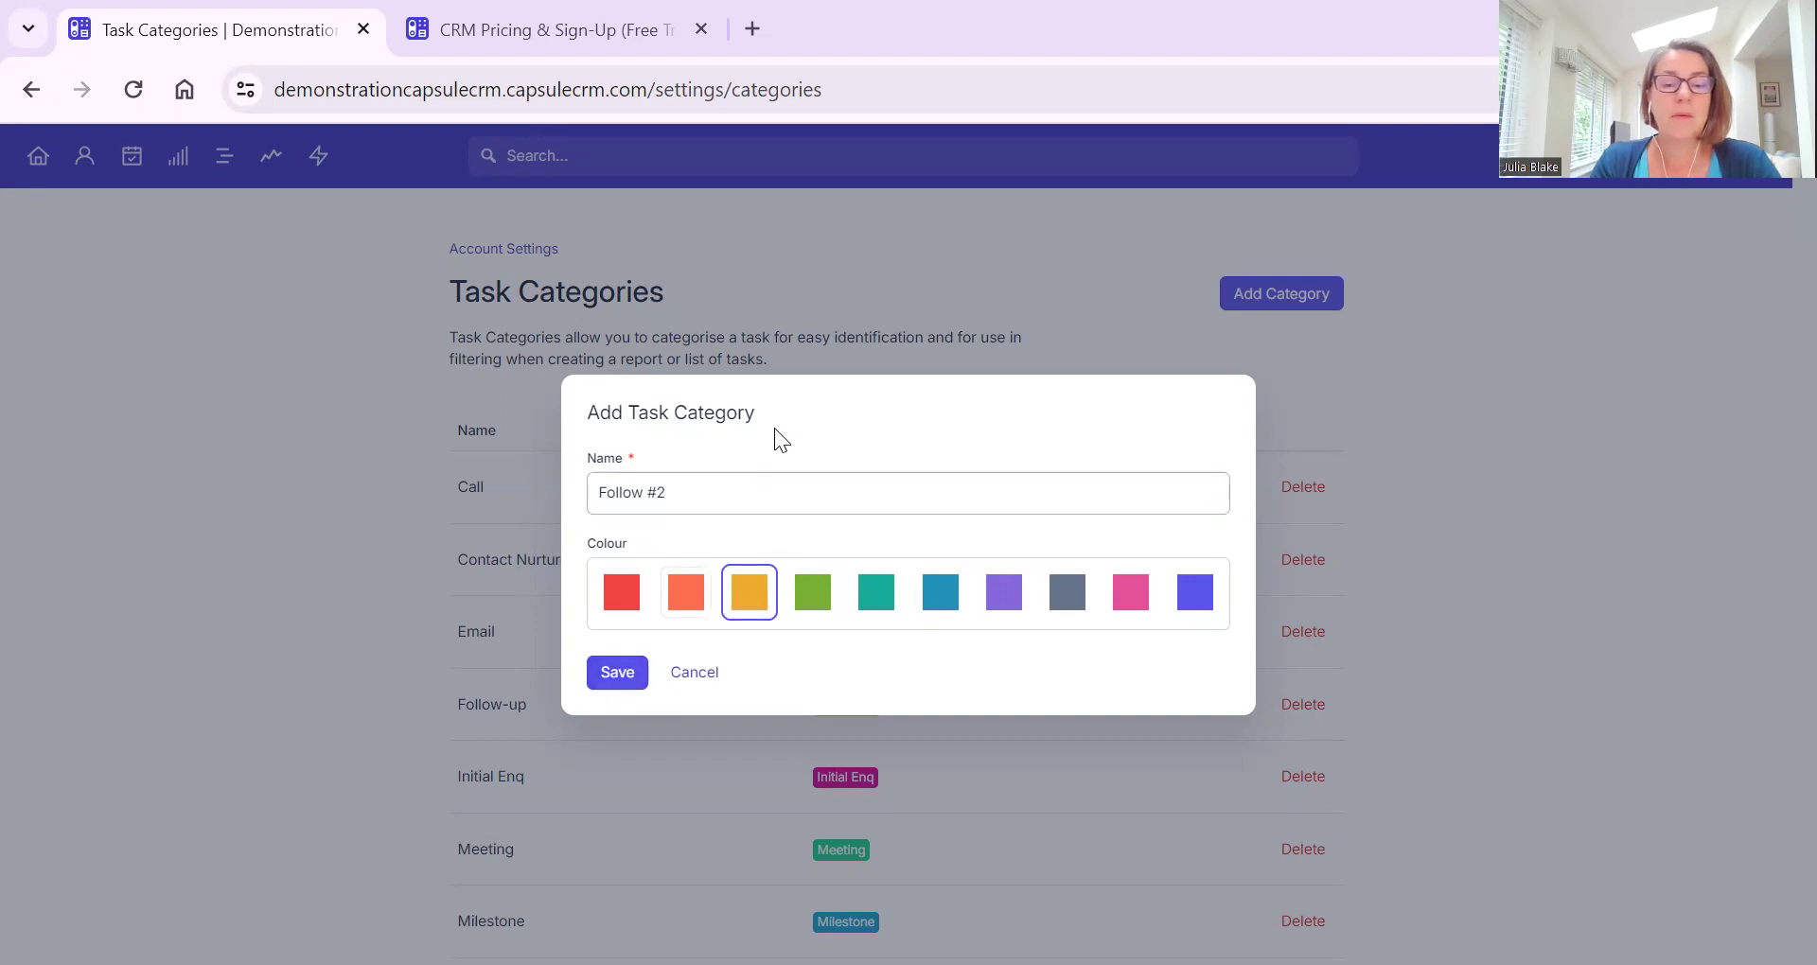
{"action": "left_click", "coordinate": [614, 674]}
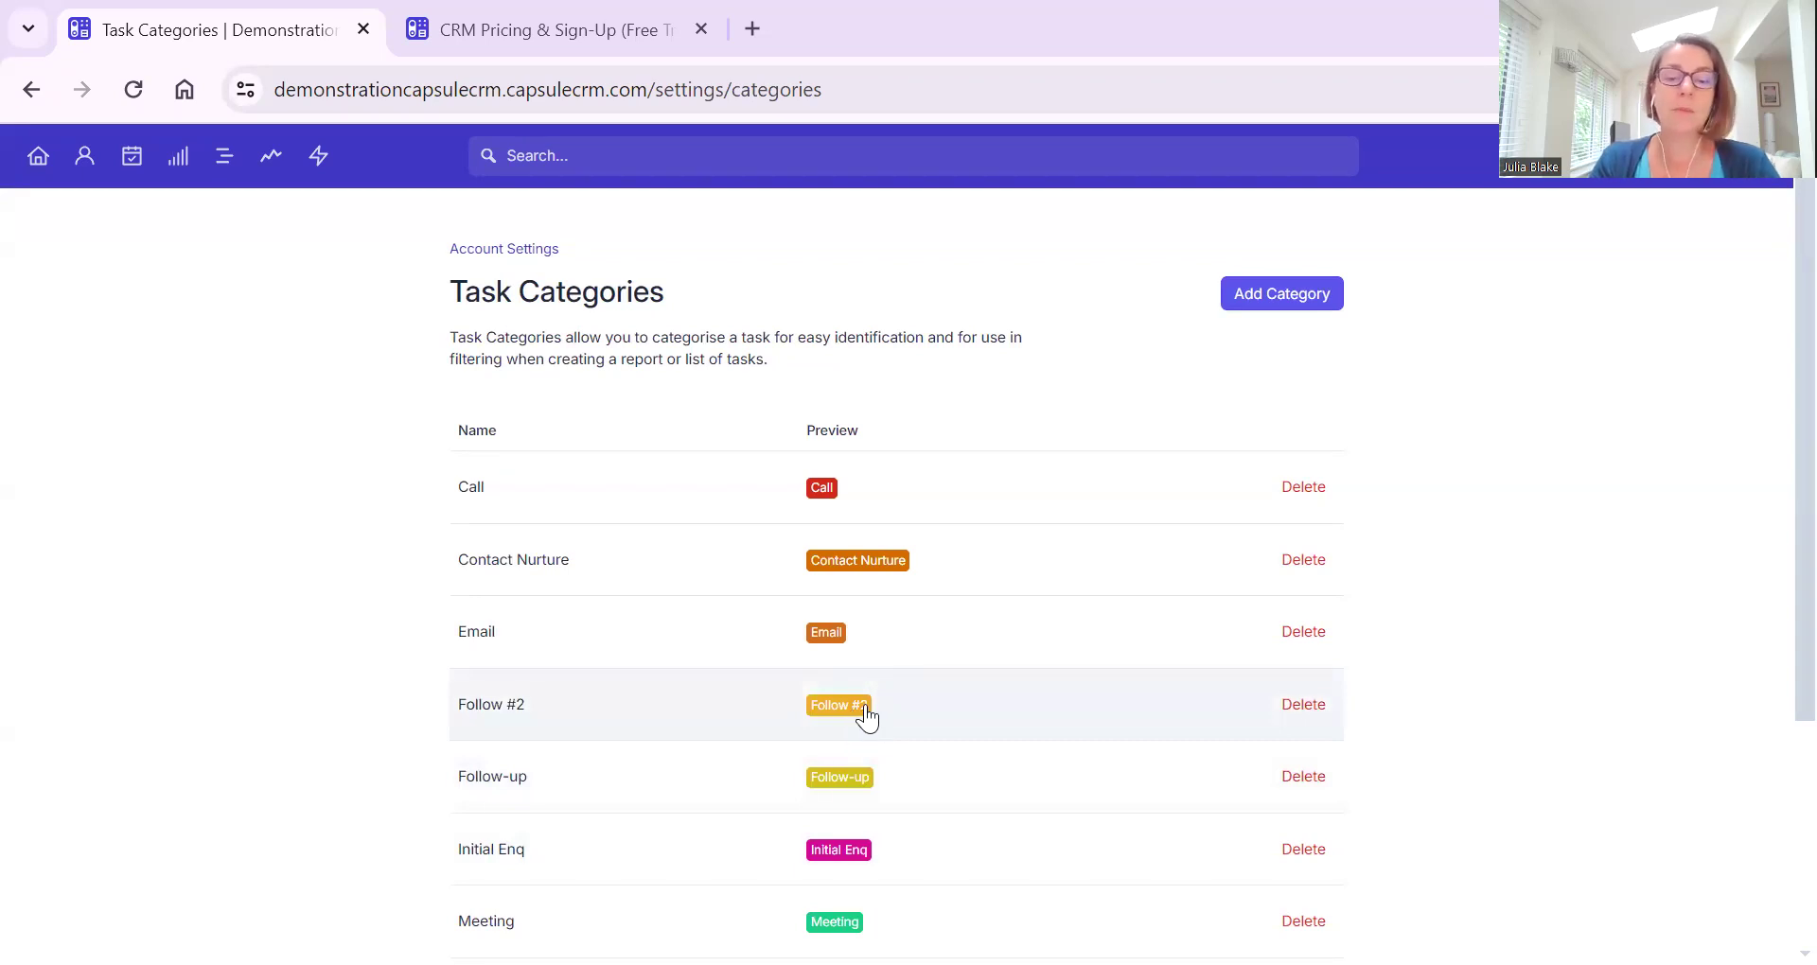
{"action": "left_click", "coordinate": [1321, 293]}
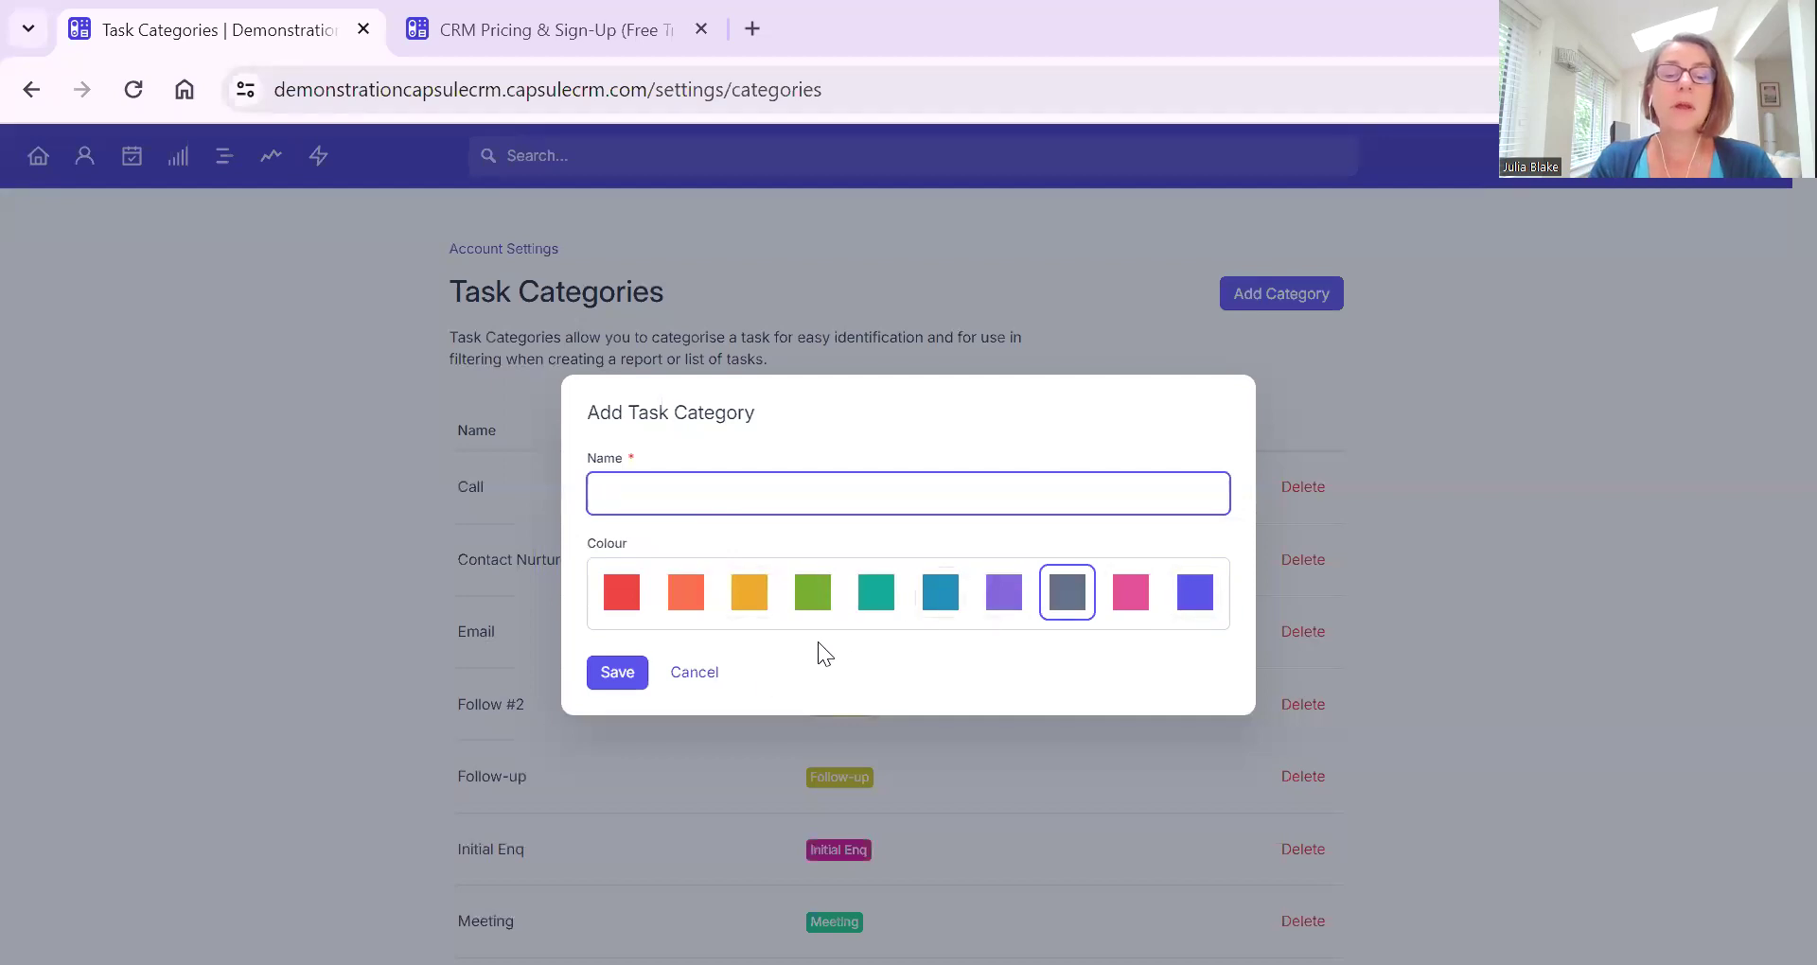
{"action": "left_click", "coordinate": [703, 676]}
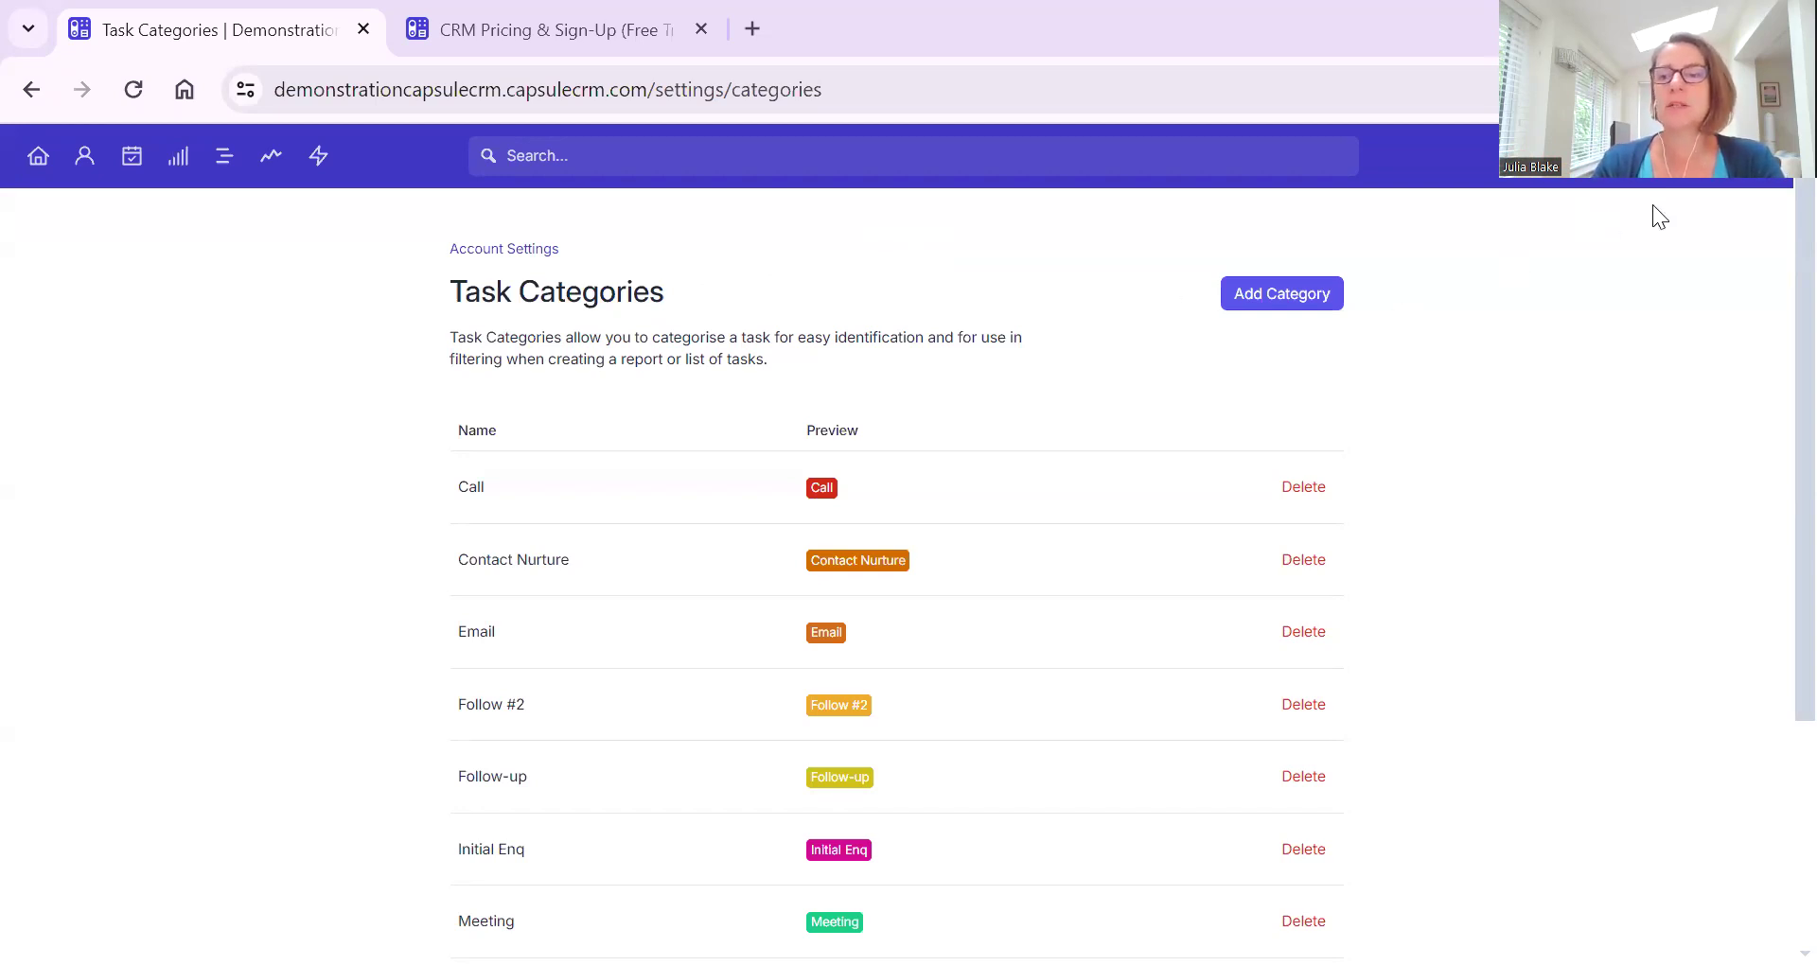
Open the opportunity track Sales Process M1: Initial Enq from Tracks in the account settings.
{"action": "left_click", "coordinate": [506, 252]}
{"action": "scroll", "coordinate": [997, 414], "scroll_direction": "down", "scroll_amount": 3}
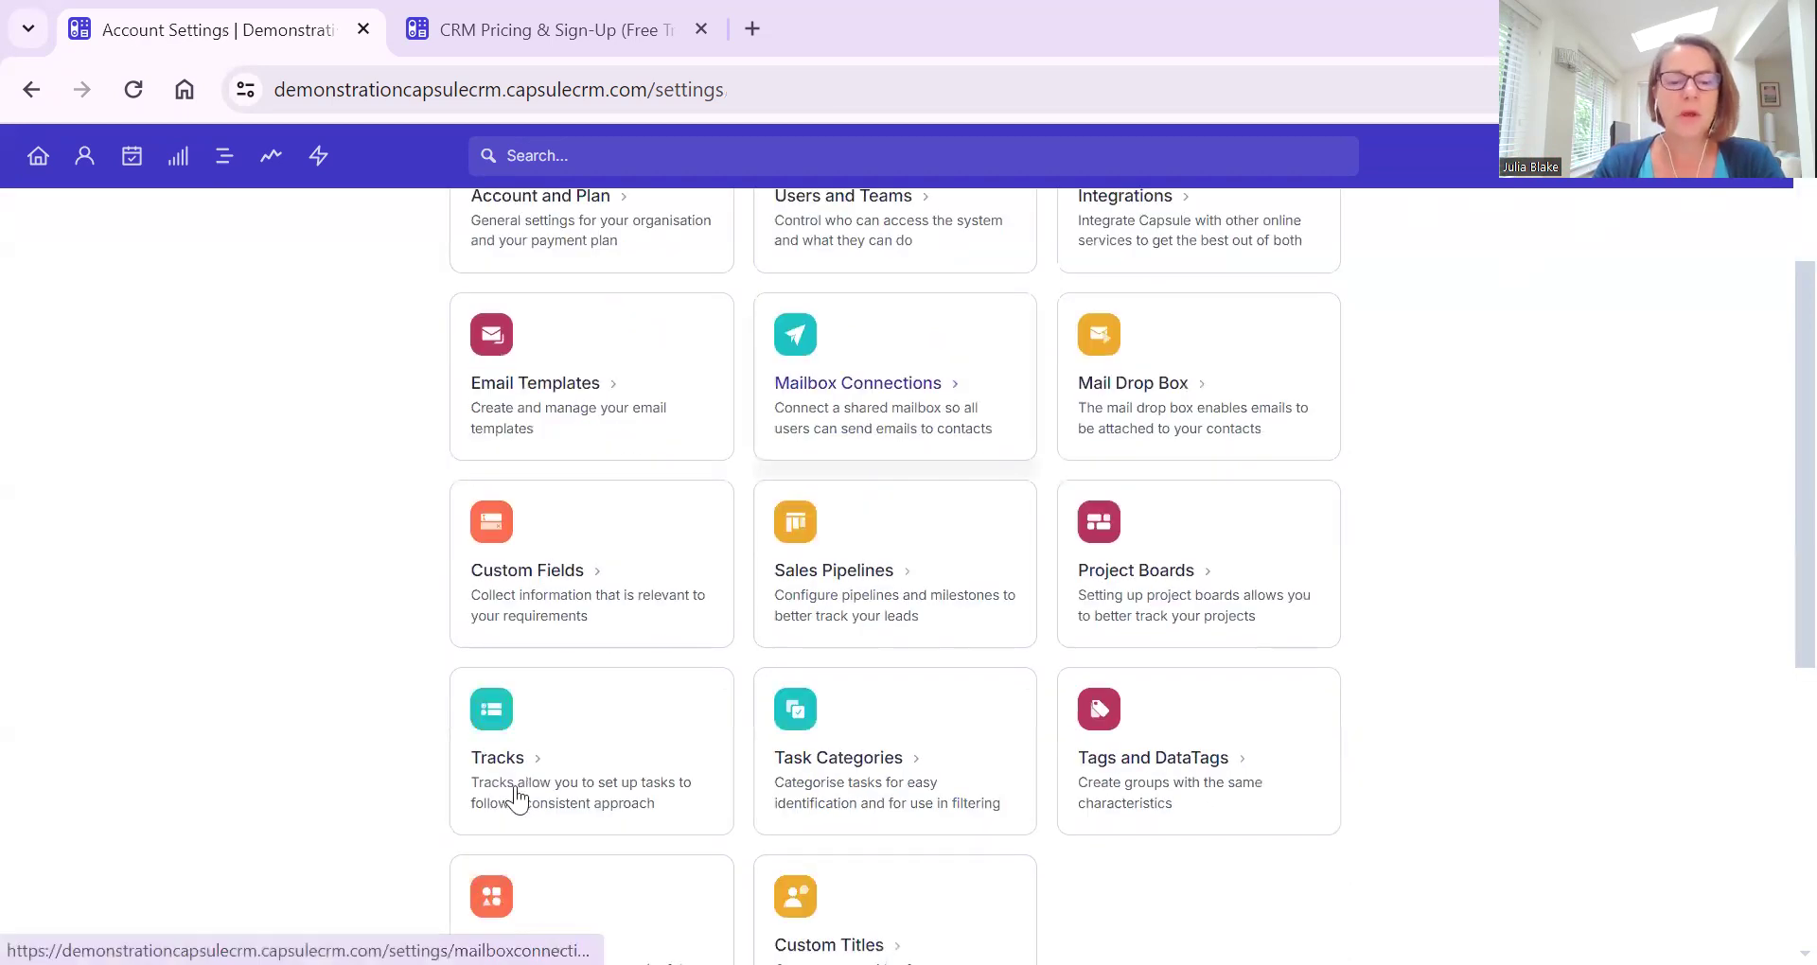
{"action": "left_click", "coordinate": [559, 744]}
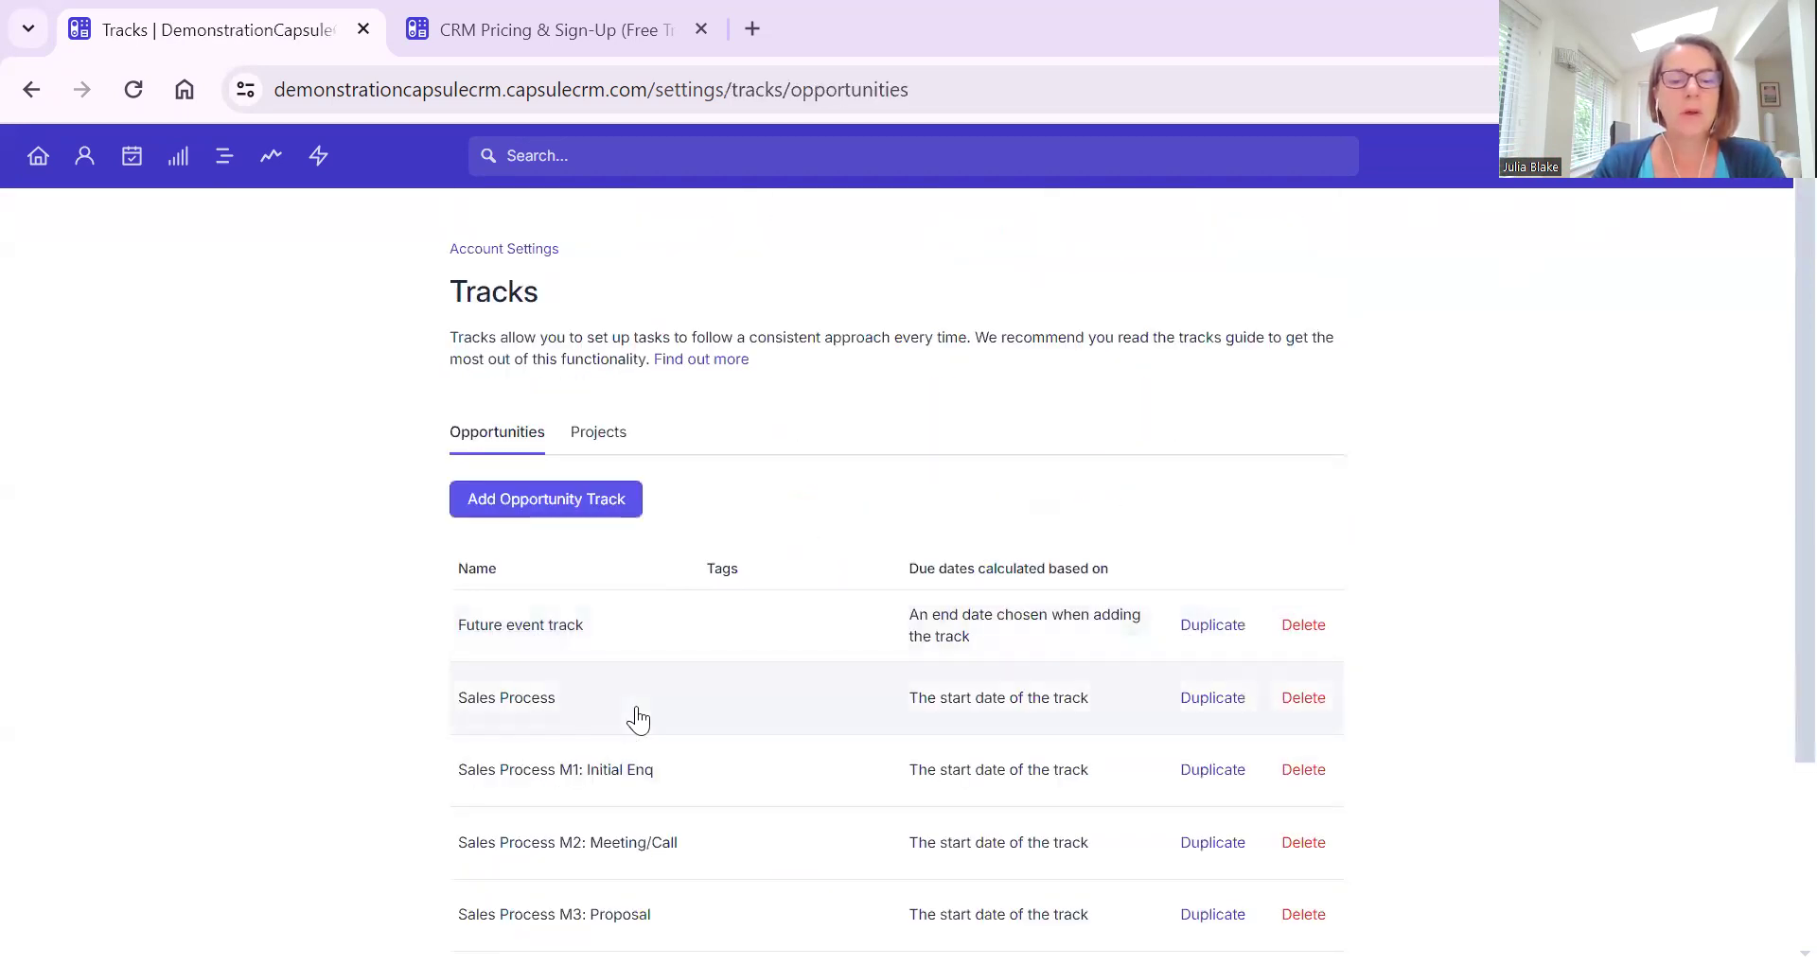
{"action": "scroll", "coordinate": [637, 719], "scroll_direction": "down", "scroll_amount": 2}
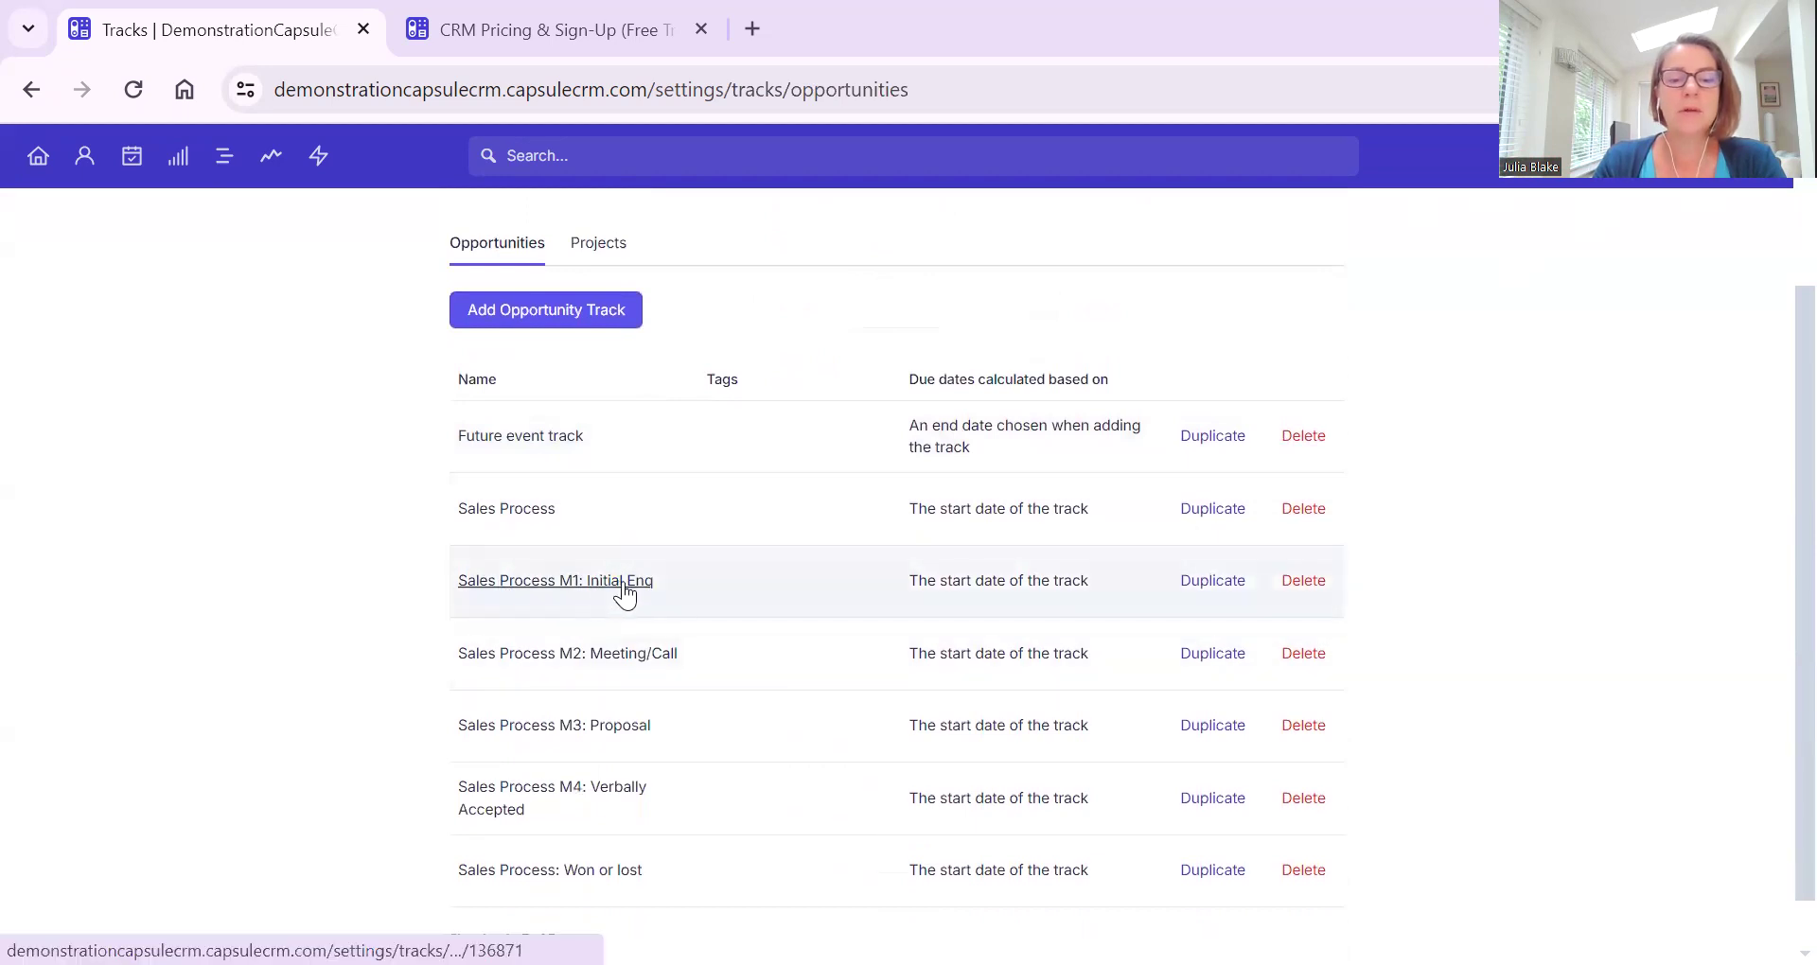
{"action": "left_click", "coordinate": [587, 598]}
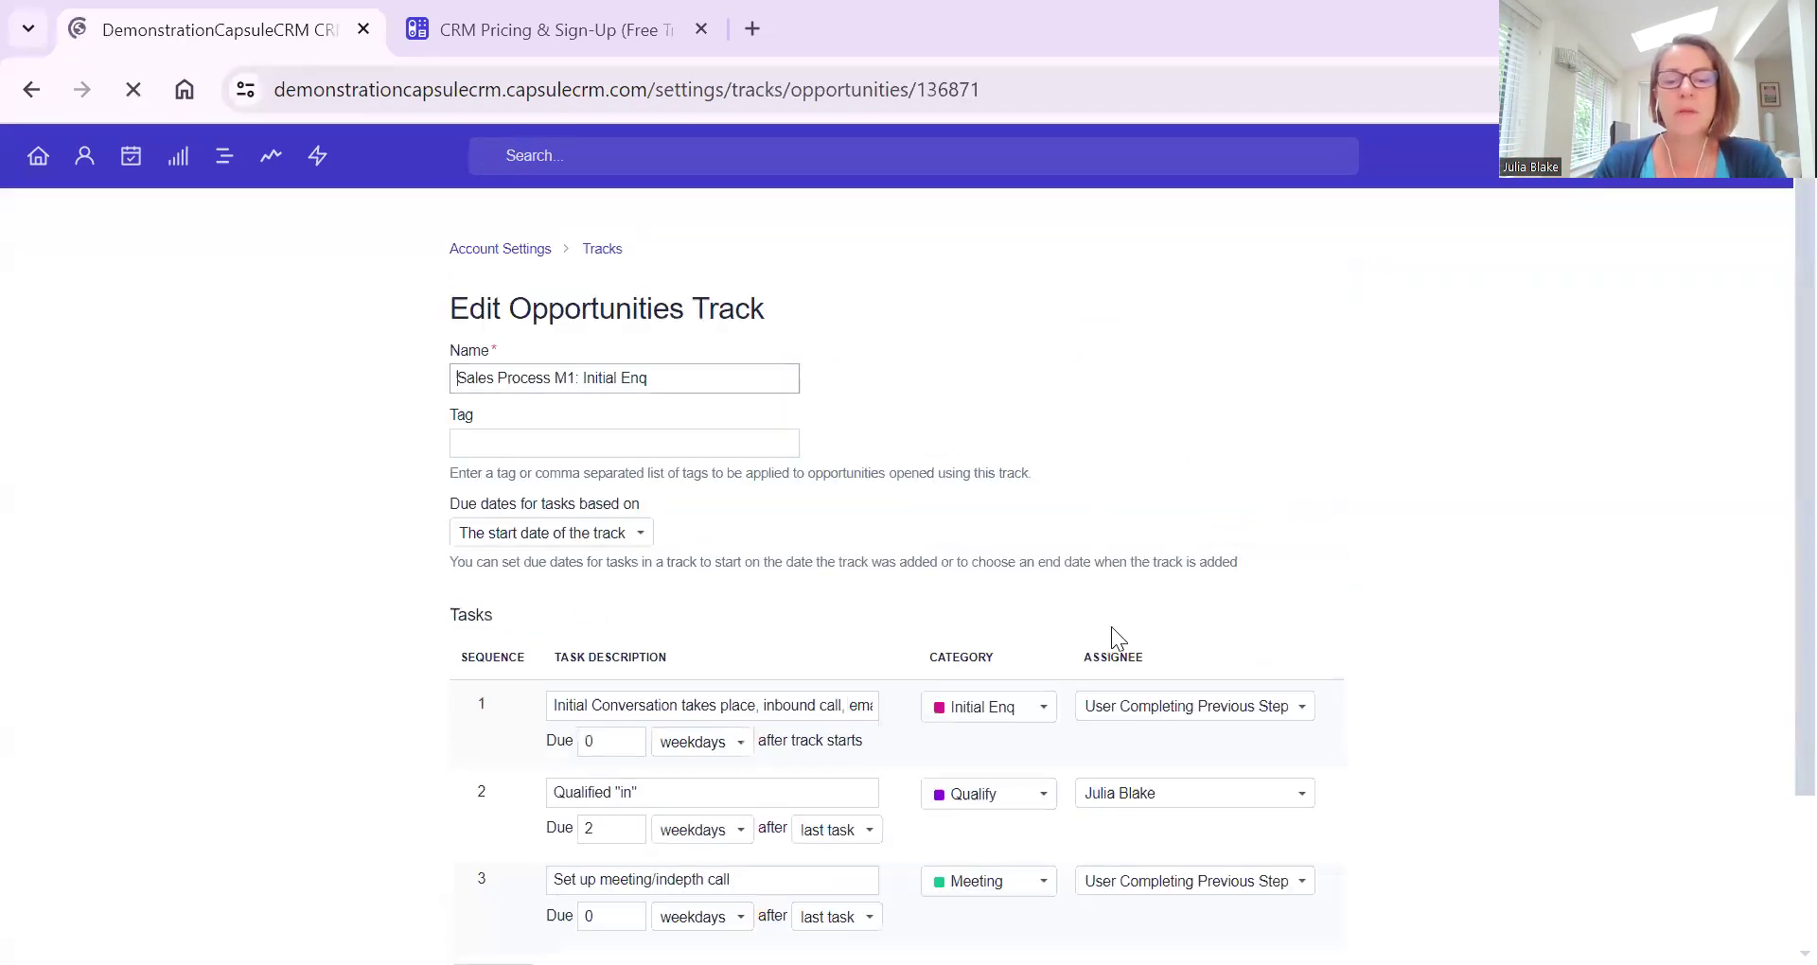
Review the category choices for the track's Qualified "in" task, and leave the track without saving.
{"action": "scroll", "coordinate": [1024, 731], "scroll_direction": "down", "scroll_amount": 1}
{"action": "scroll", "coordinate": [1024, 731], "scroll_direction": "down", "scroll_amount": 1}
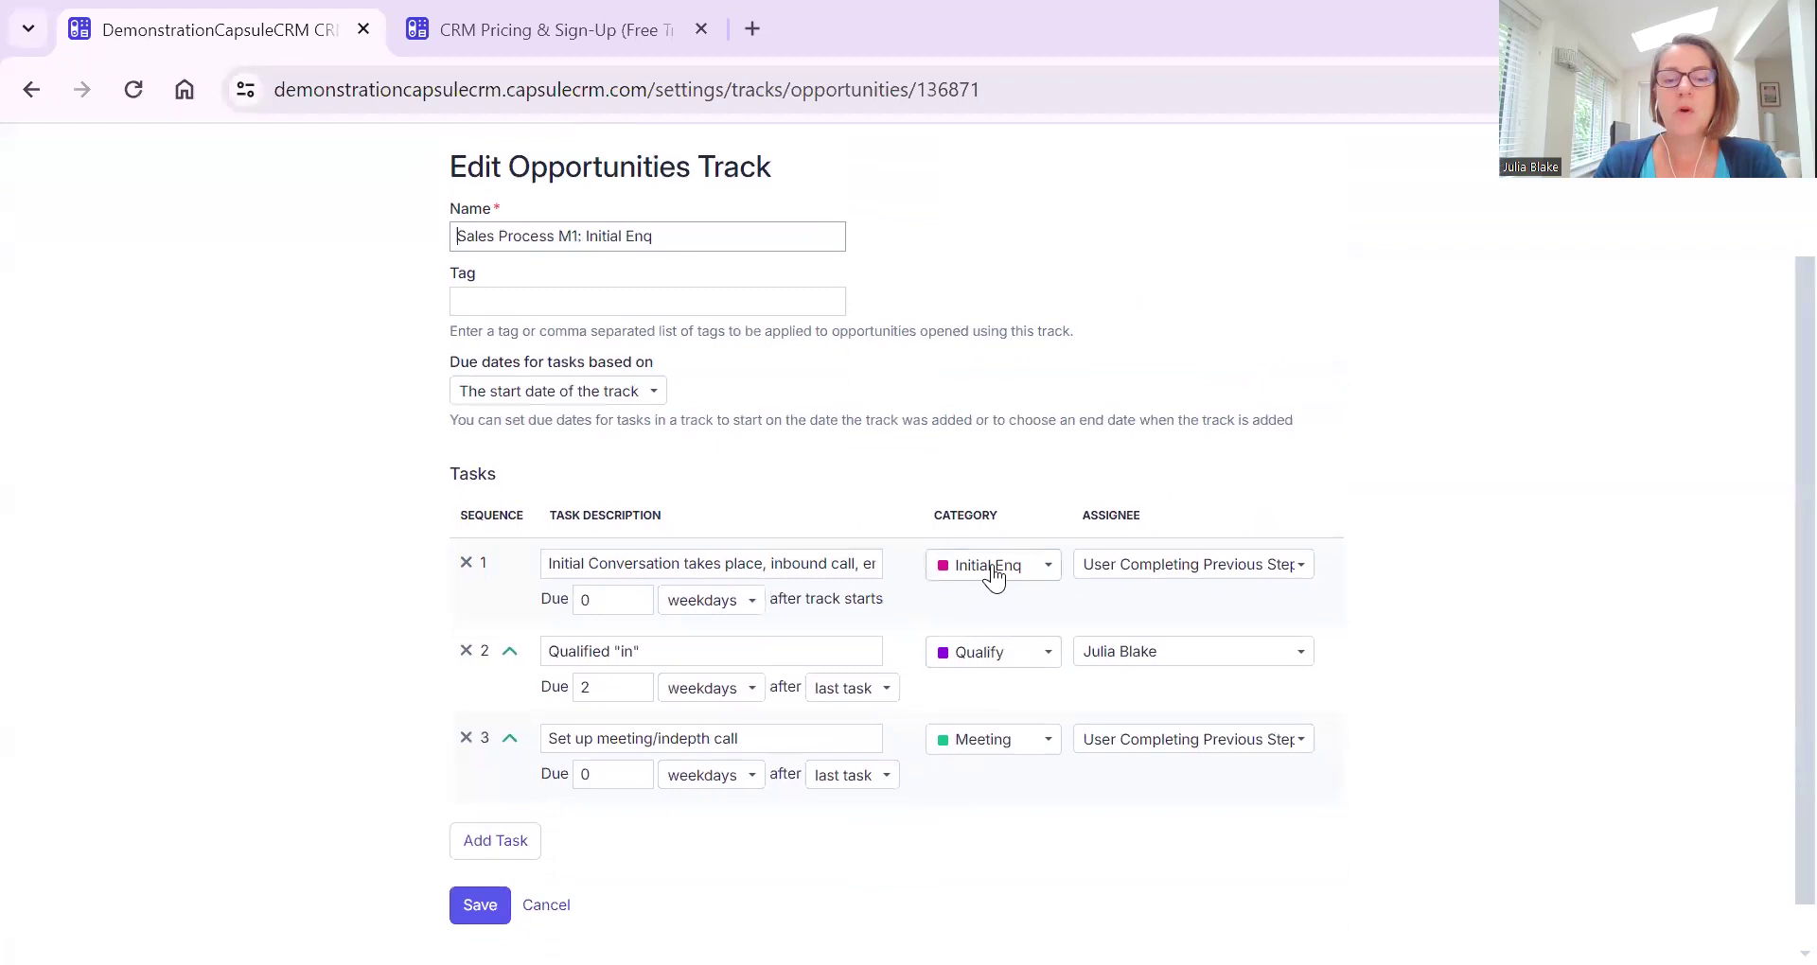
{"action": "left_click", "coordinate": [990, 656]}
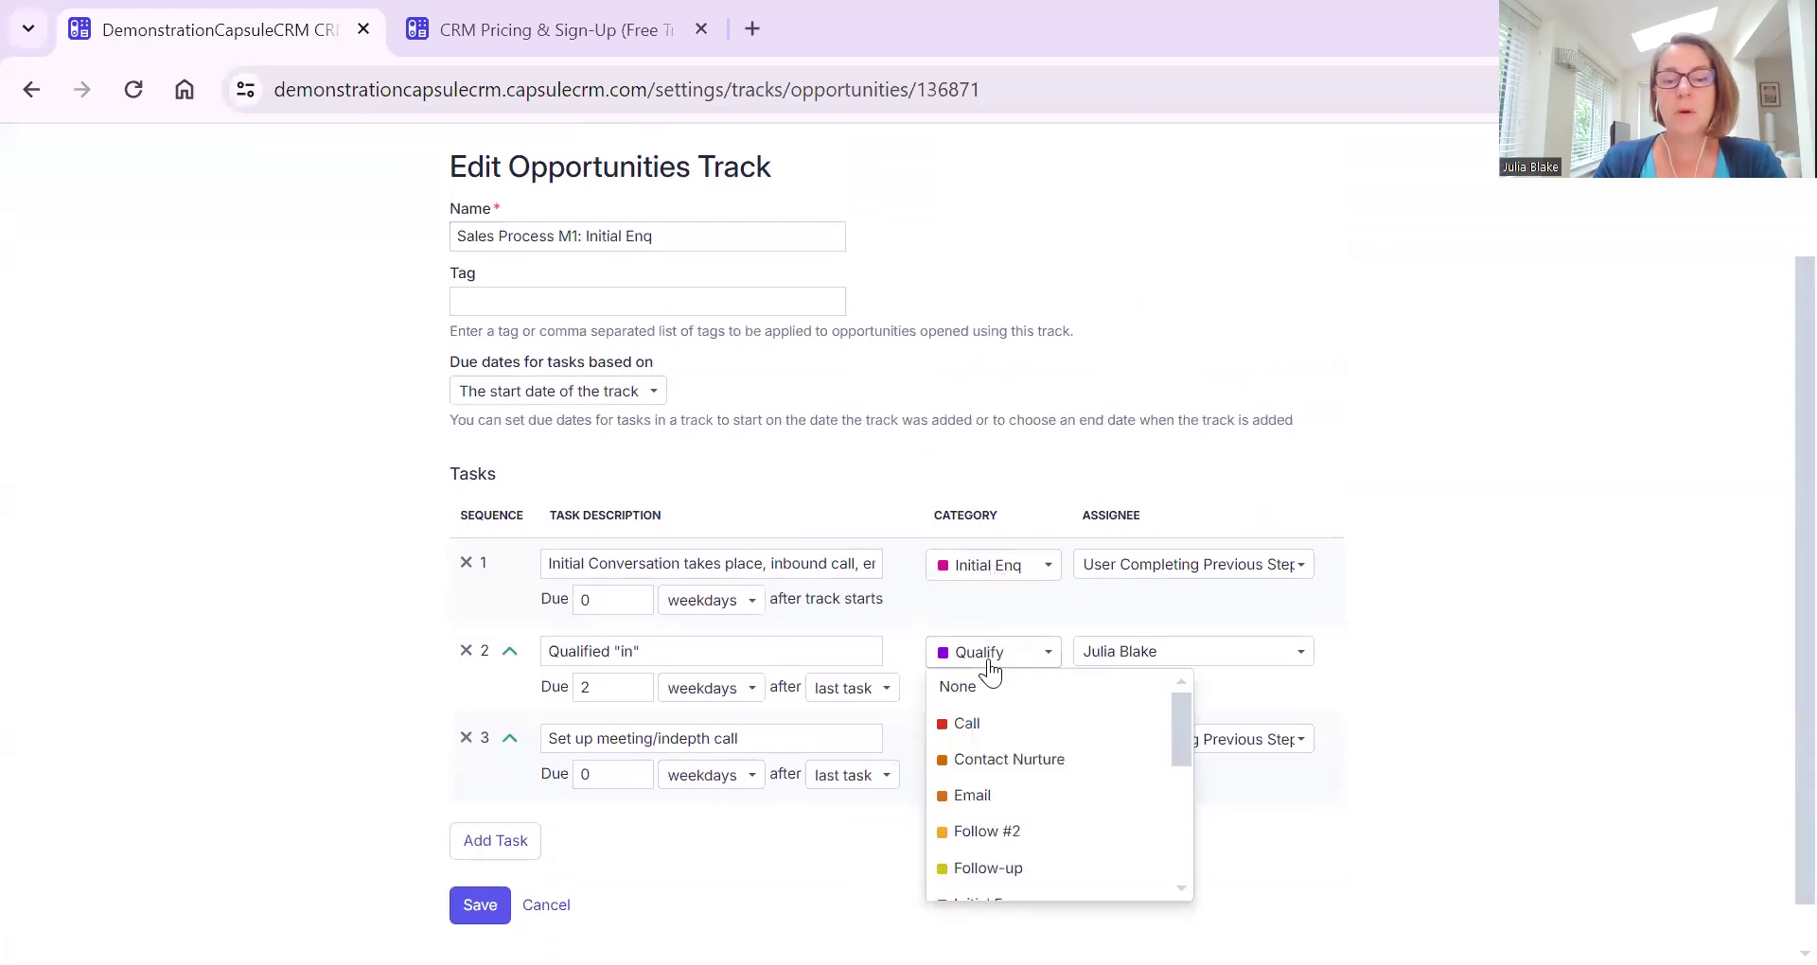
{"action": "left_click", "coordinate": [1066, 468]}
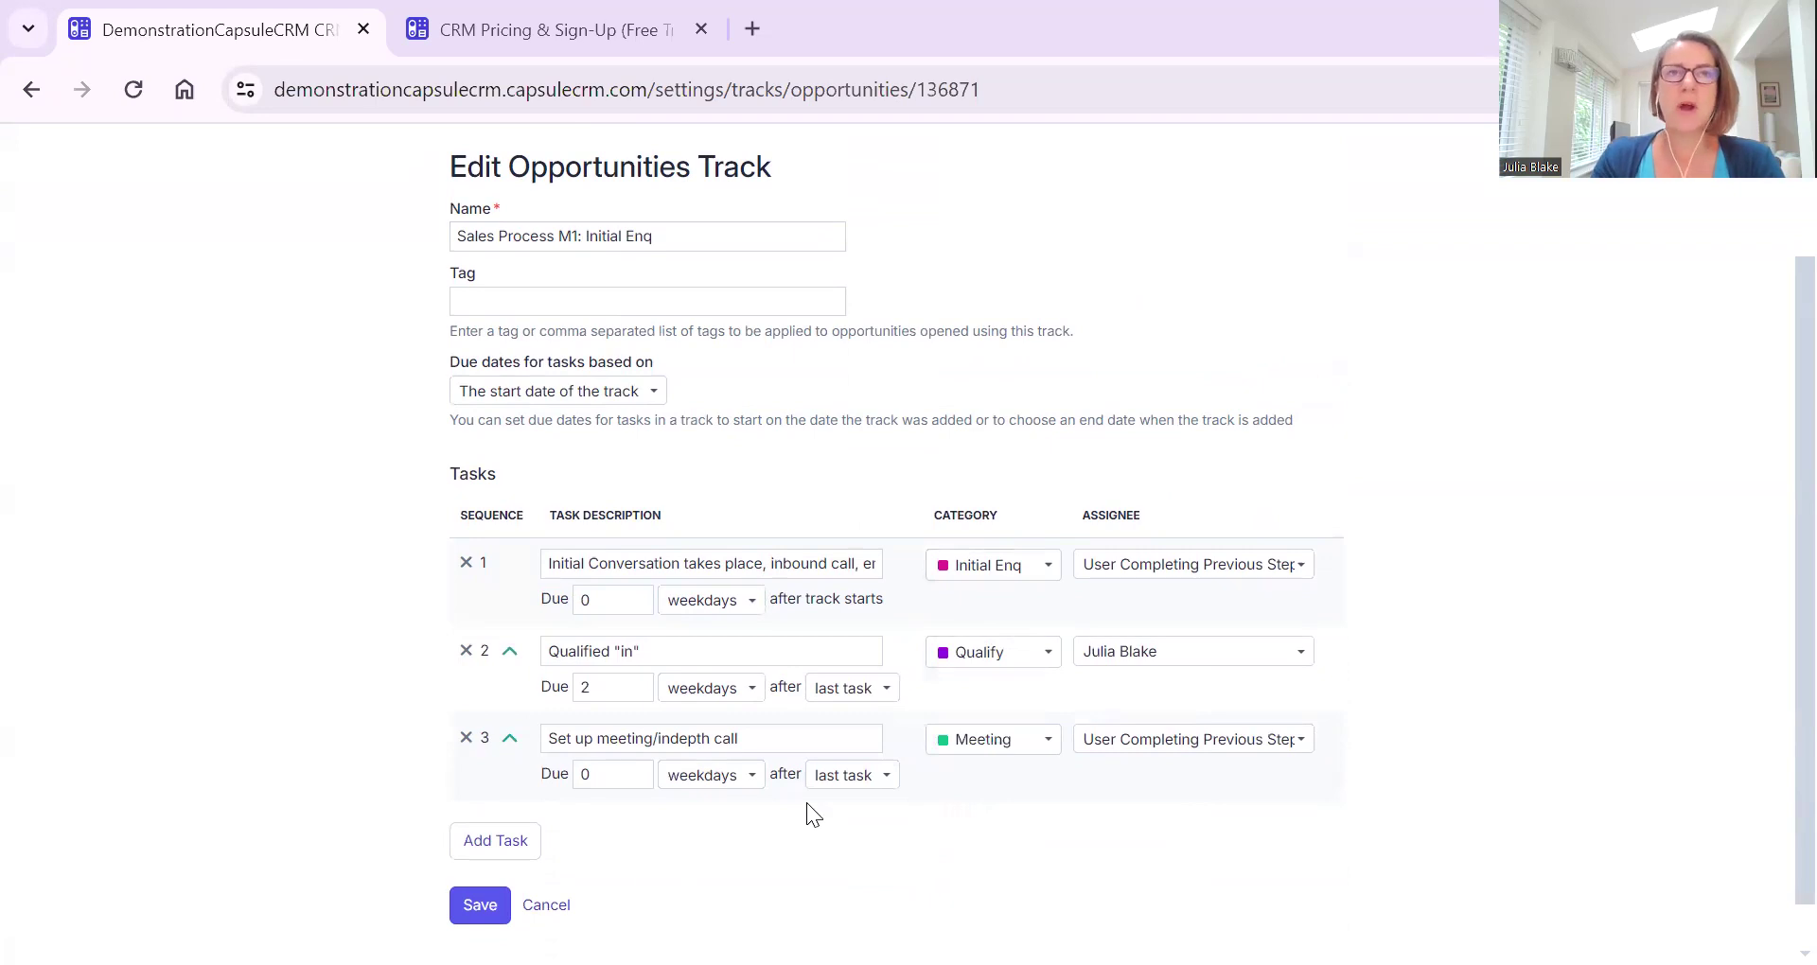
{"action": "left_click", "coordinate": [546, 905]}
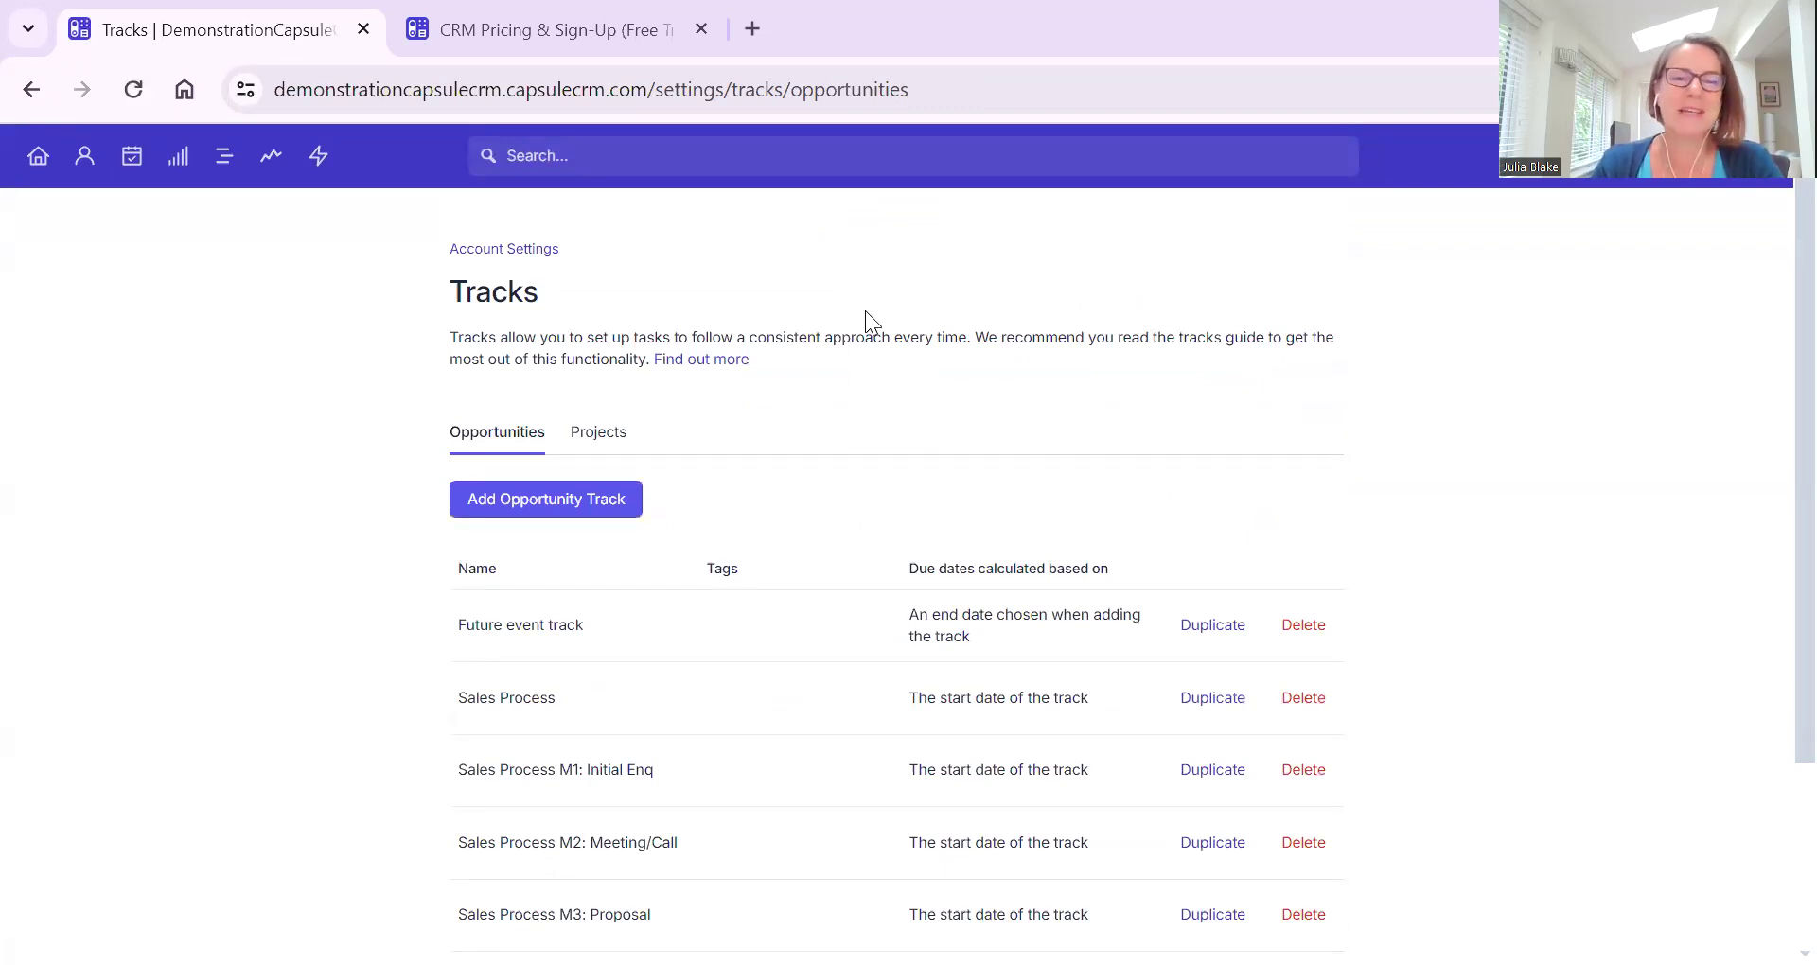
Return to the account settings and open the Activity Types page.
{"action": "left_click", "coordinate": [548, 253]}
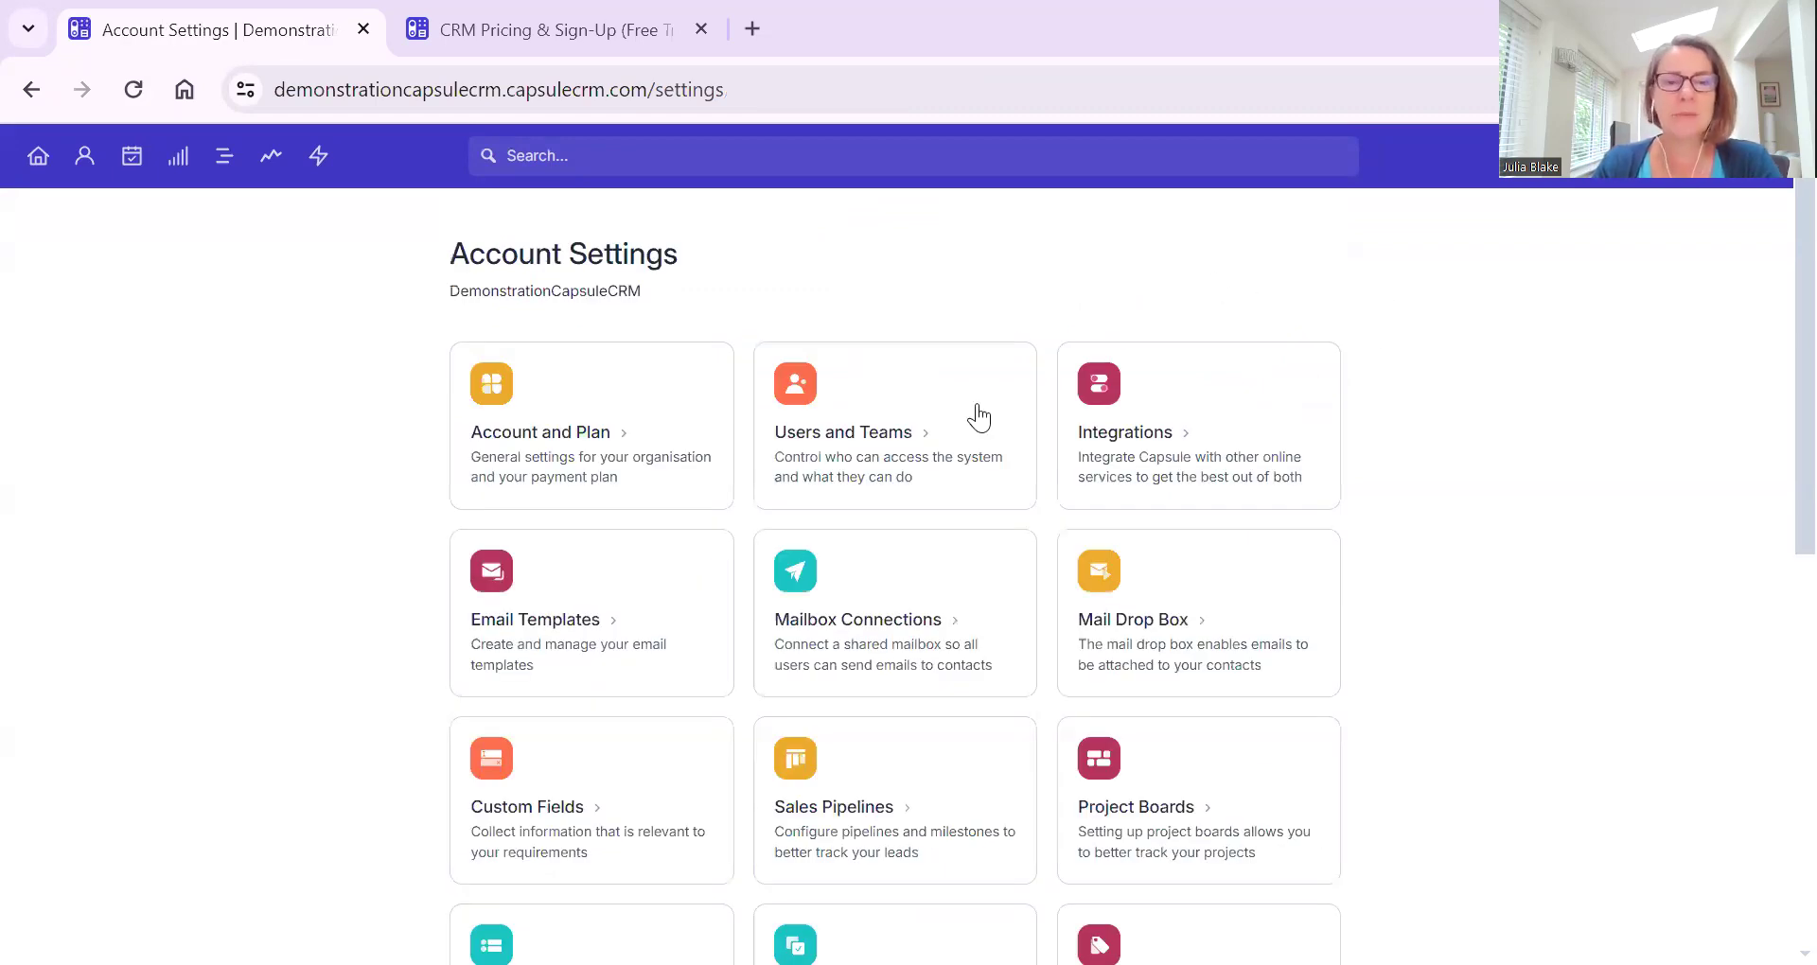
{"action": "scroll", "coordinate": [1310, 491], "scroll_direction": "down", "scroll_amount": 3}
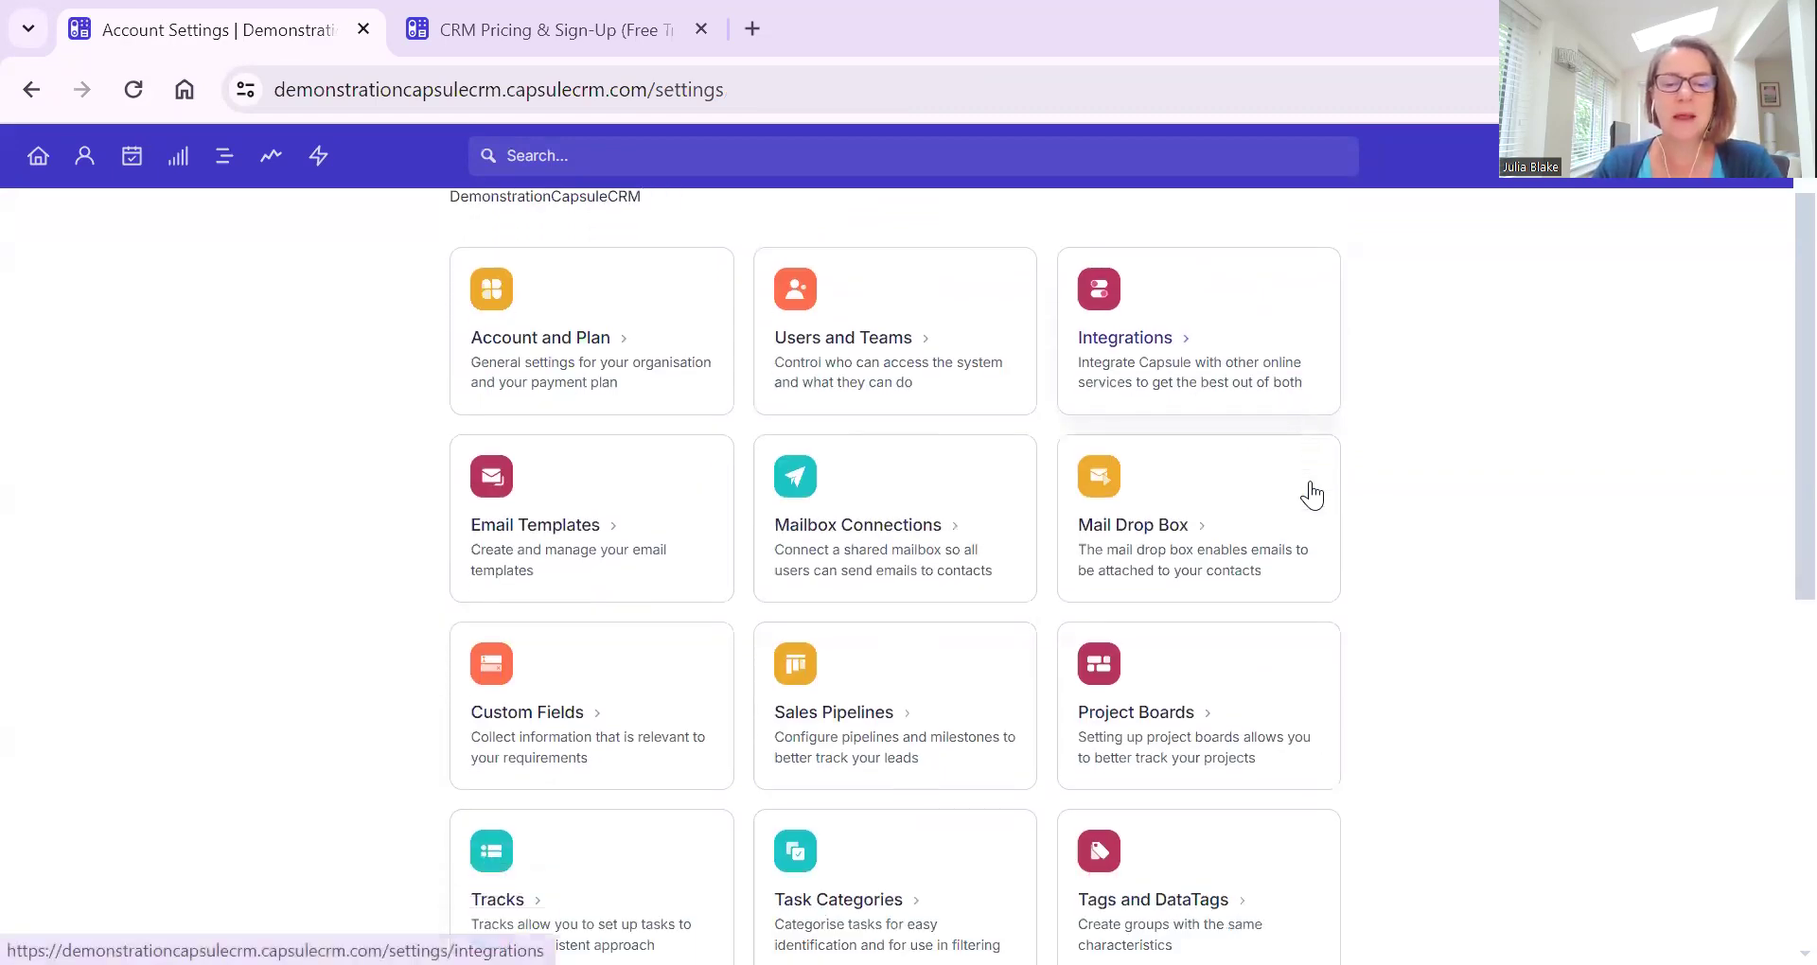
{"action": "scroll", "coordinate": [1310, 491], "scroll_direction": "down", "scroll_amount": 2}
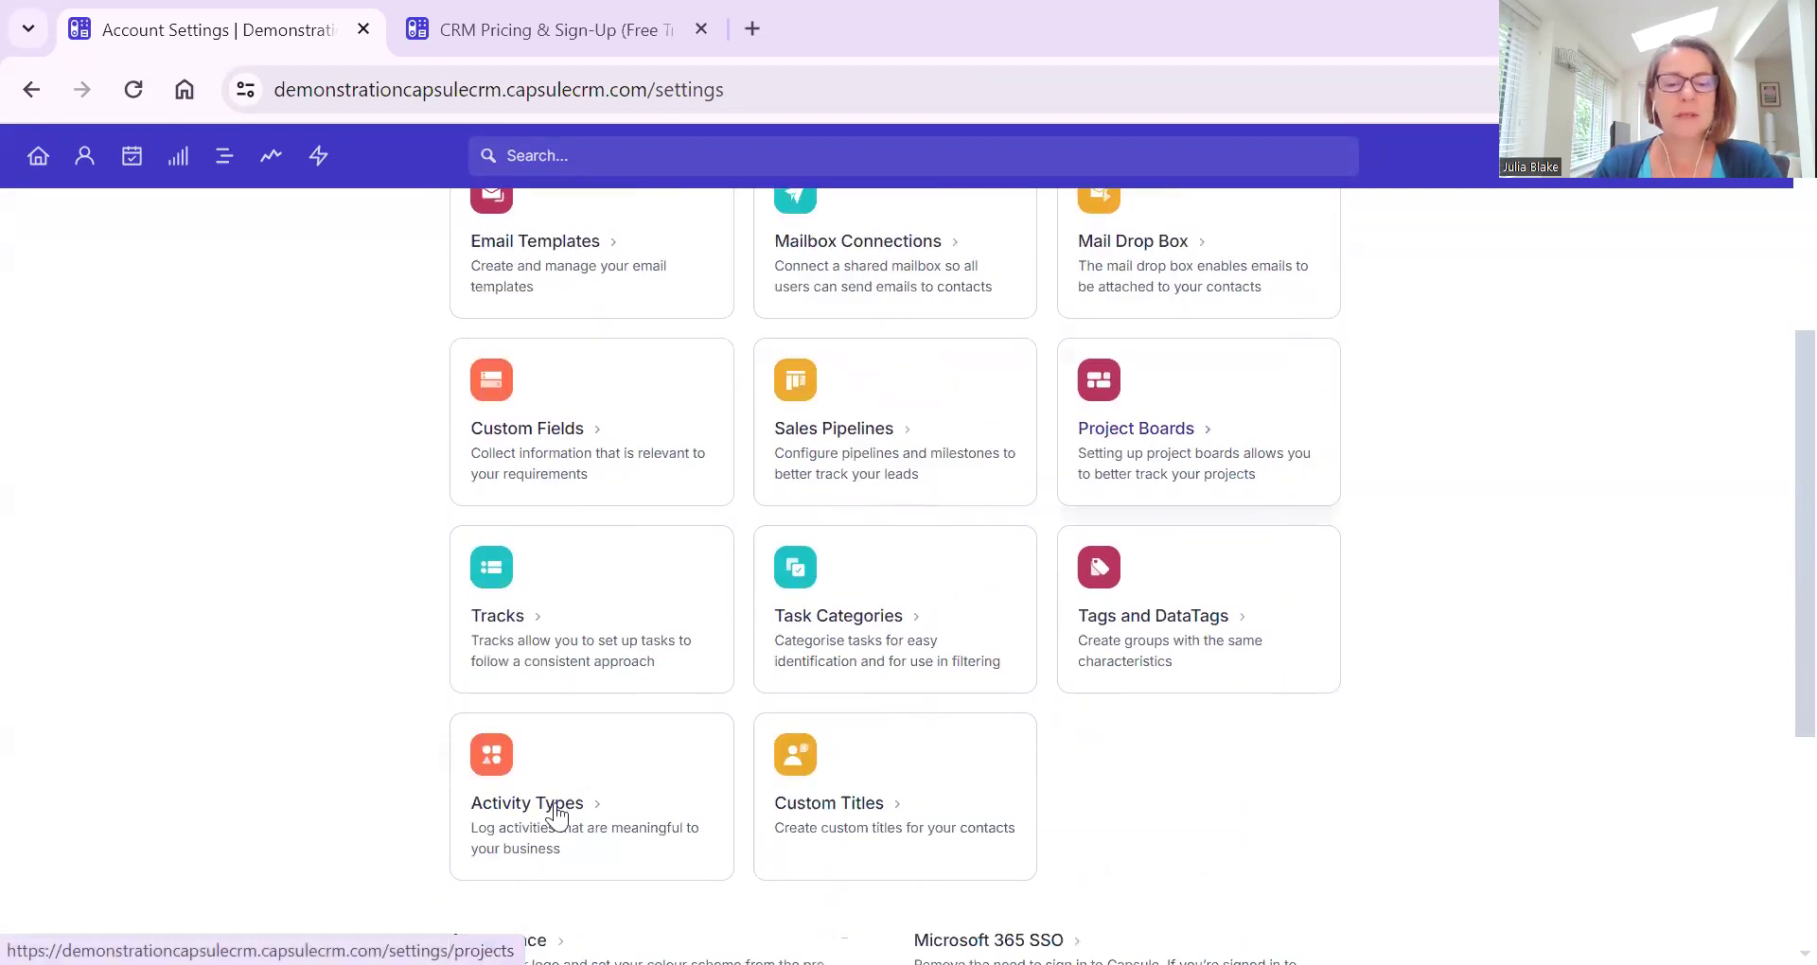
{"action": "left_click", "coordinate": [557, 809]}
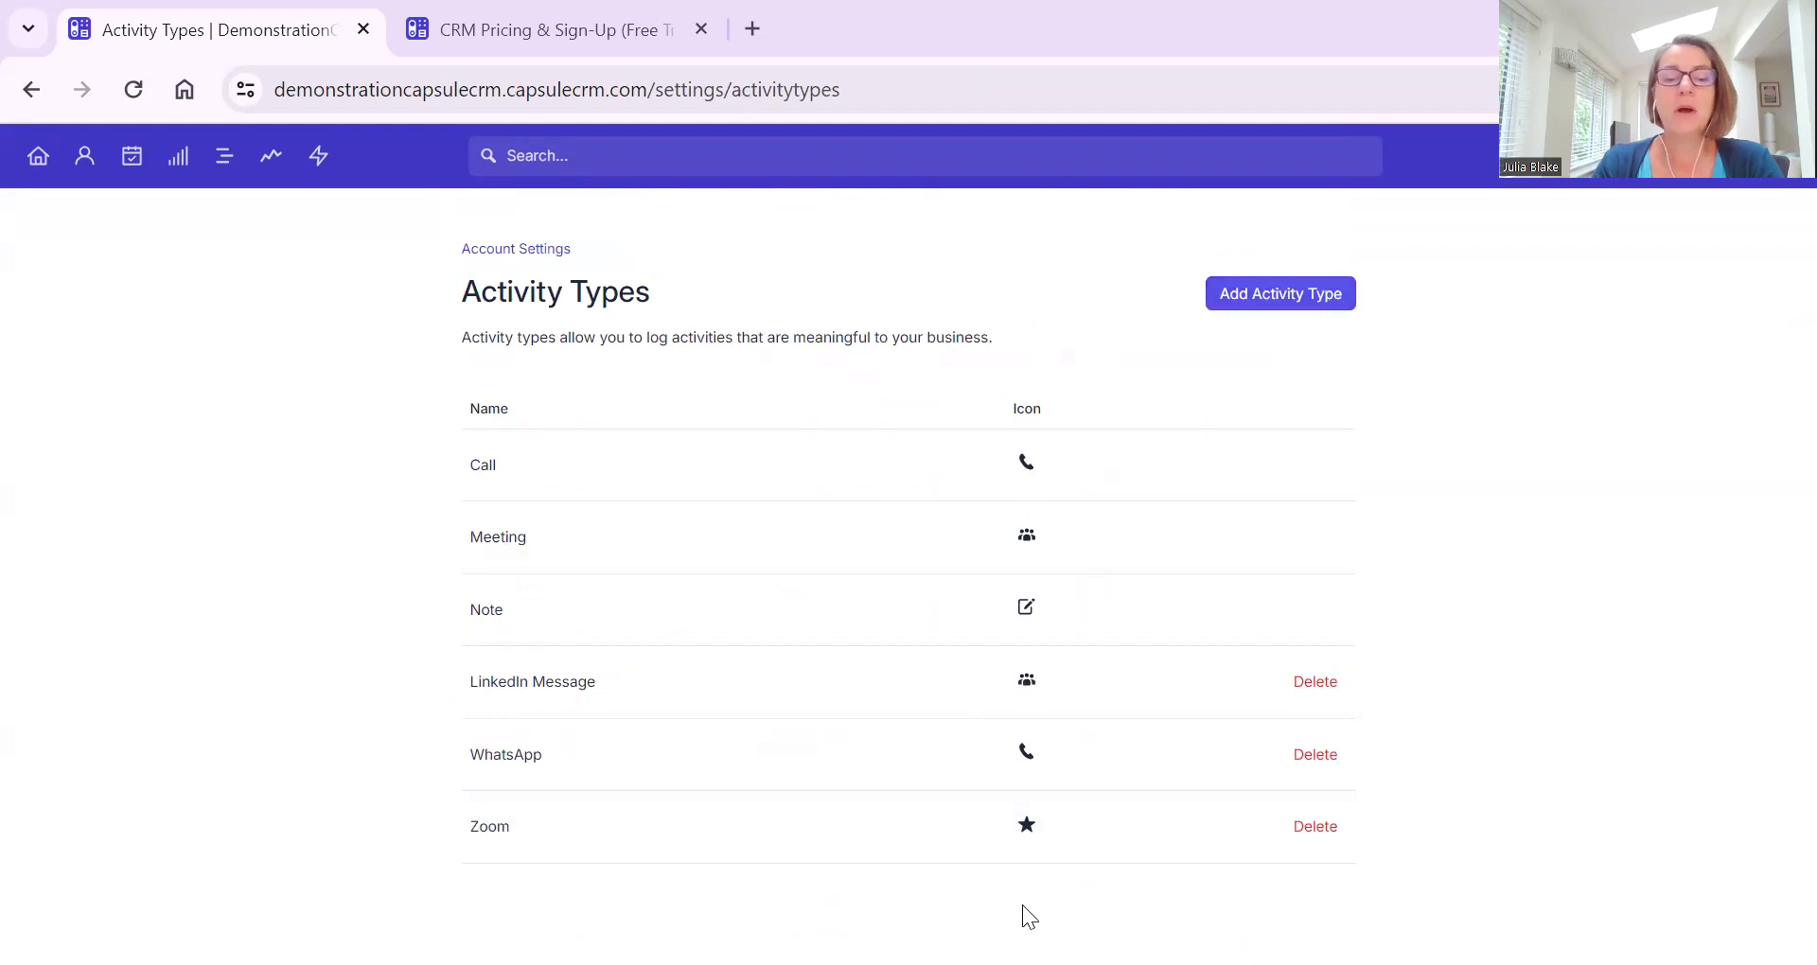
Start a new activity type and name it Walking Meeting.
{"action": "left_click", "coordinate": [1295, 295]}
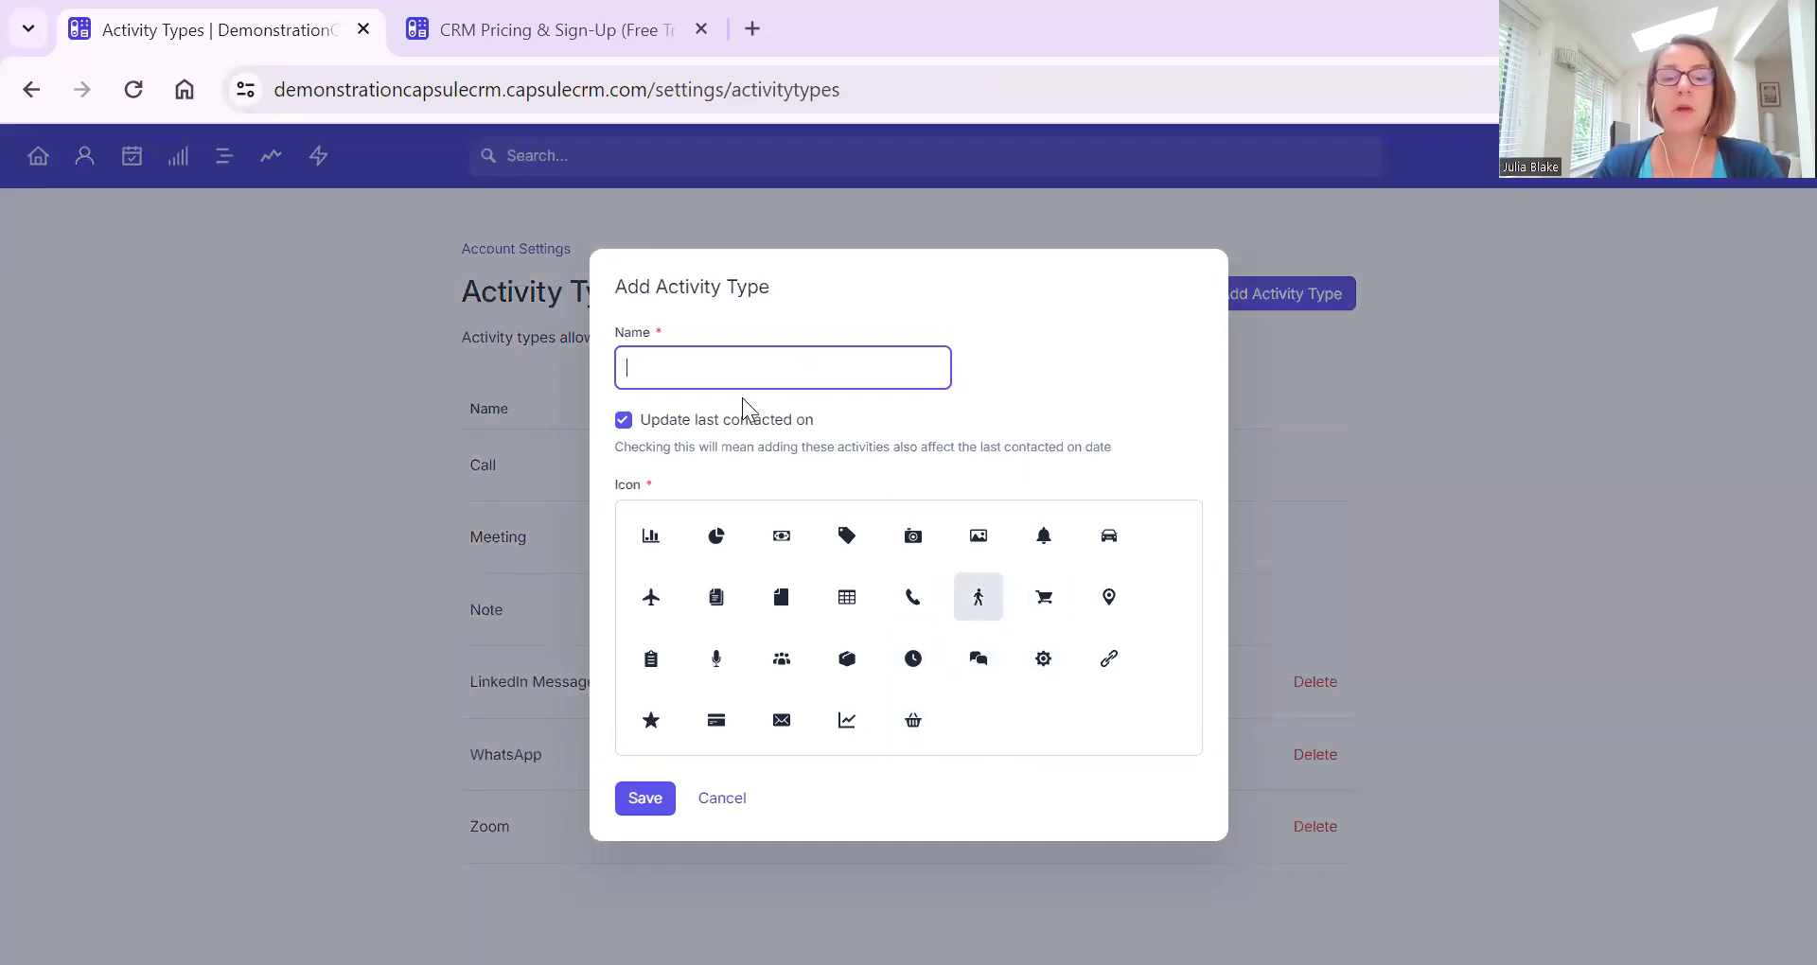
{"action": "type", "text": "wabin"}
{"action": "key", "text": "BackSpace"}
{"action": "key", "text": "BackSpace"}
{"action": "key", "text": "BackSpace"}
{"action": "type", "text": "lkin"}
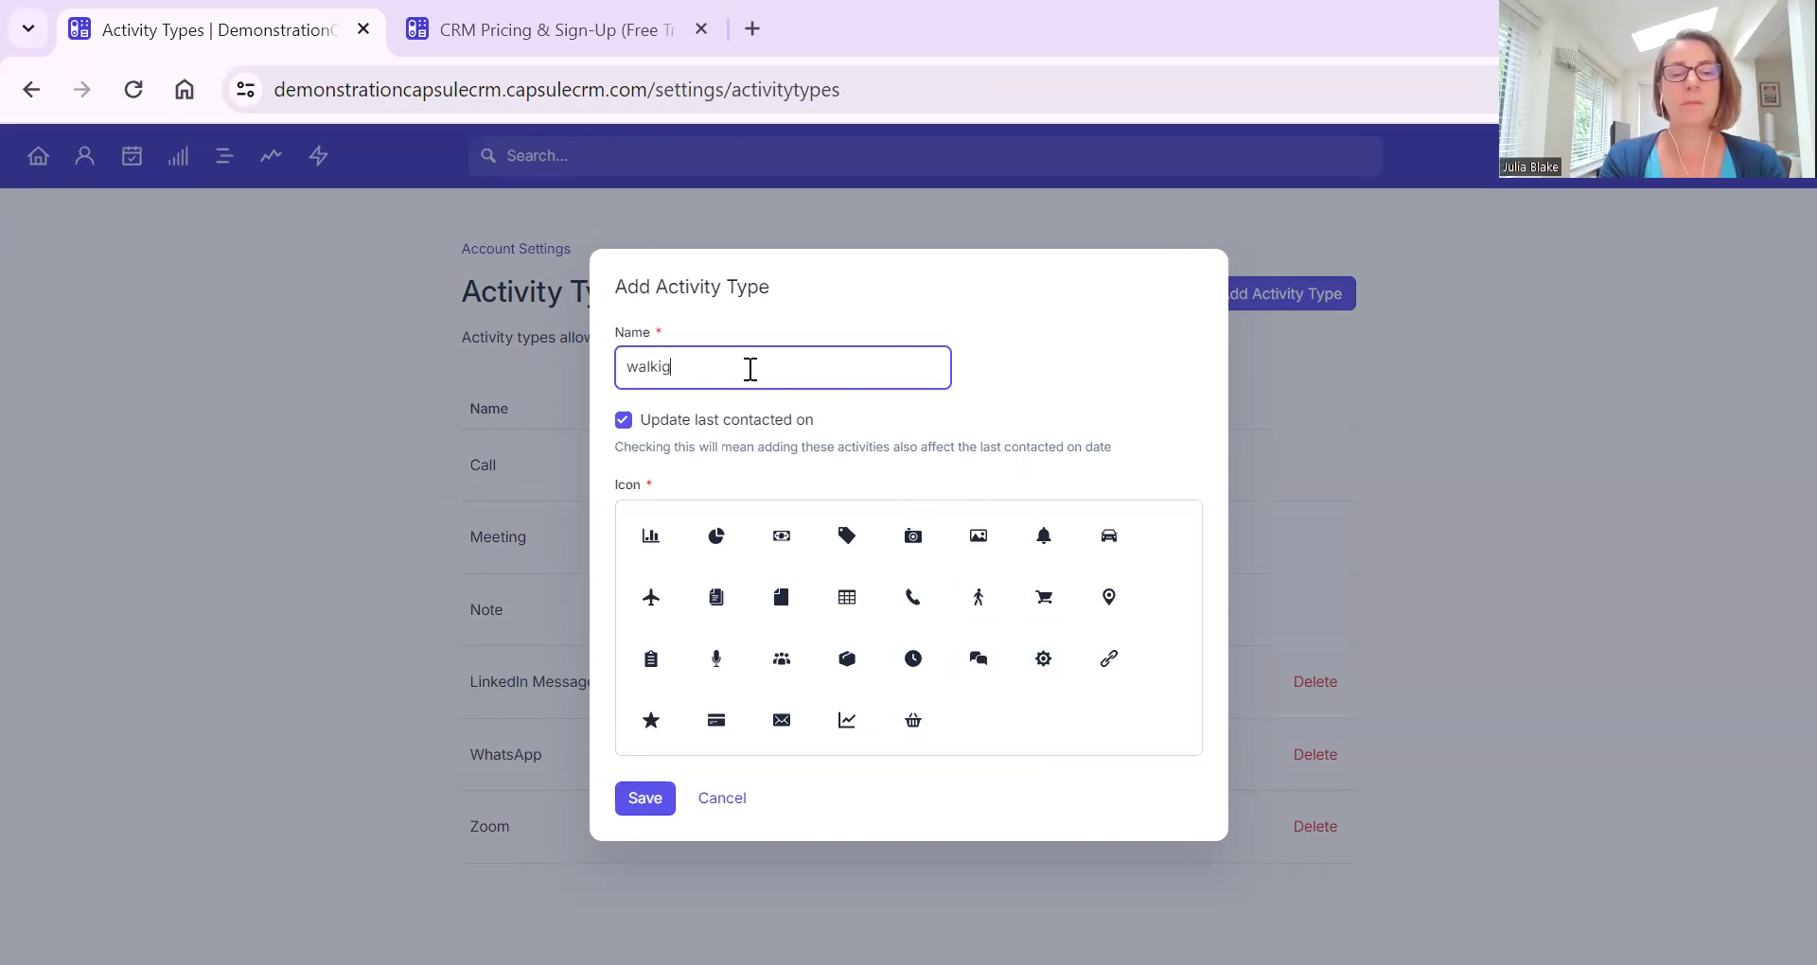
{"action": "key", "text": "BackSpace"}
{"action": "key", "text": "BackSpace"}
{"action": "type", "text": "ing Meeting"}
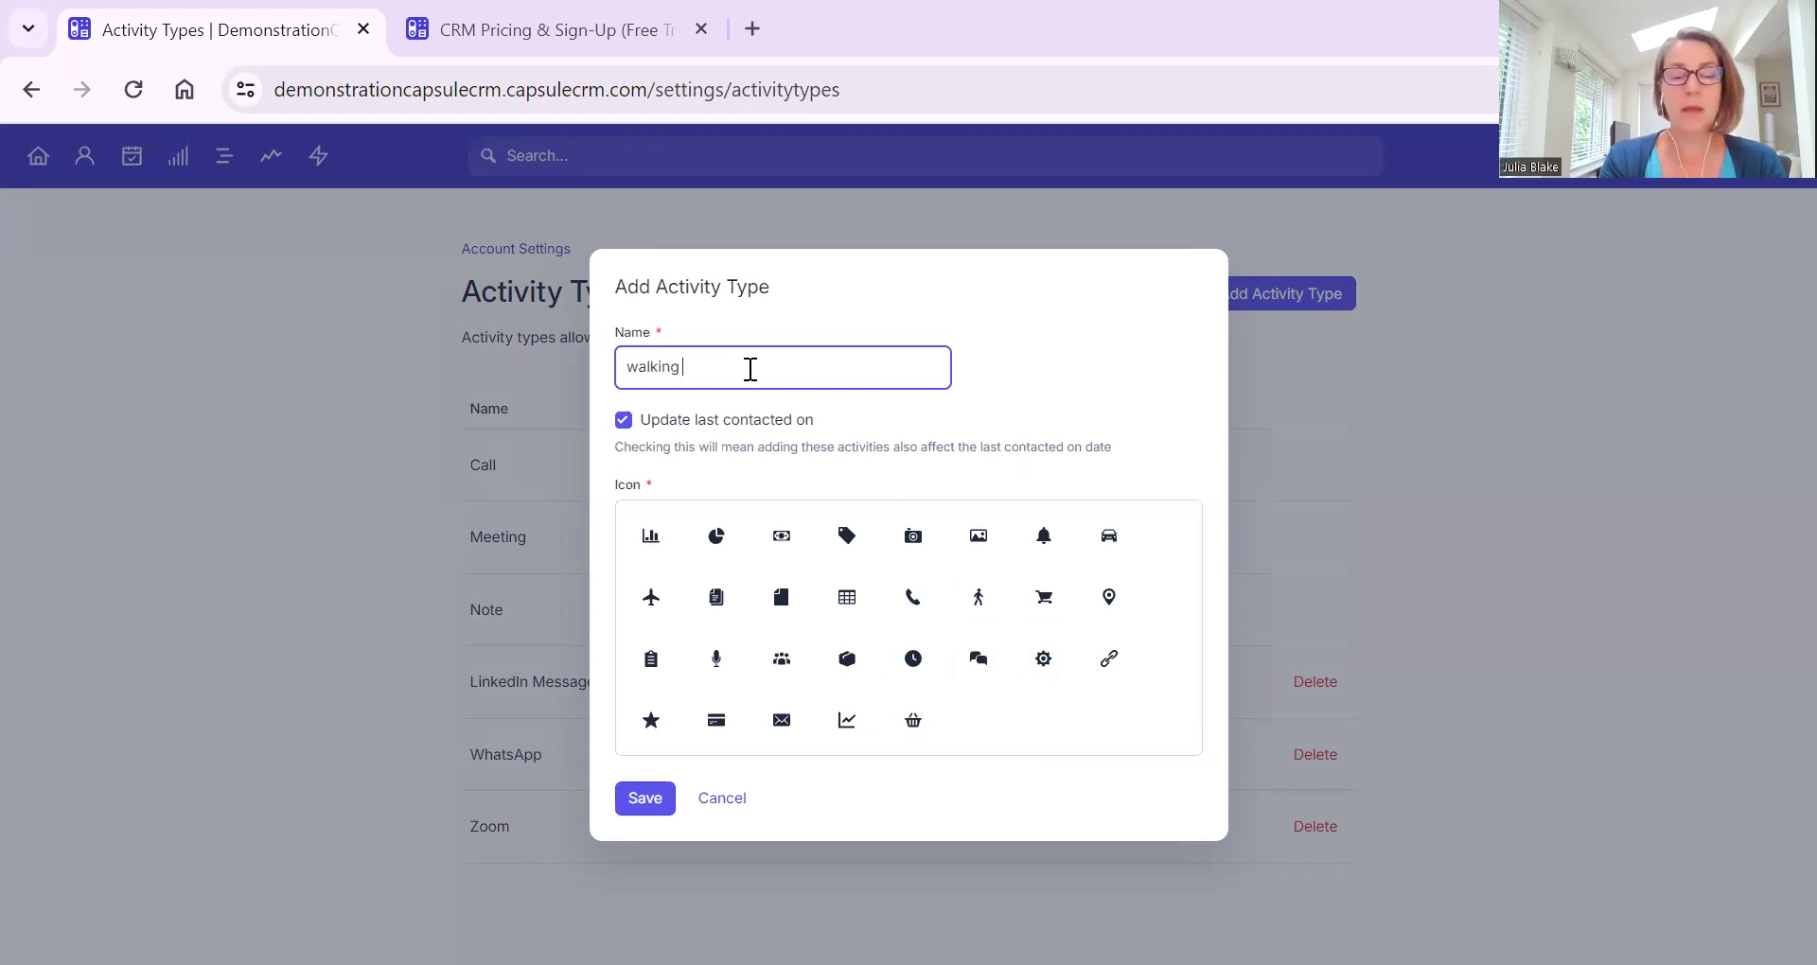
{"action": "left_click", "coordinate": [640, 369]}
{"action": "key", "text": "BackSpace"}
{"action": "type", "text": "W"}
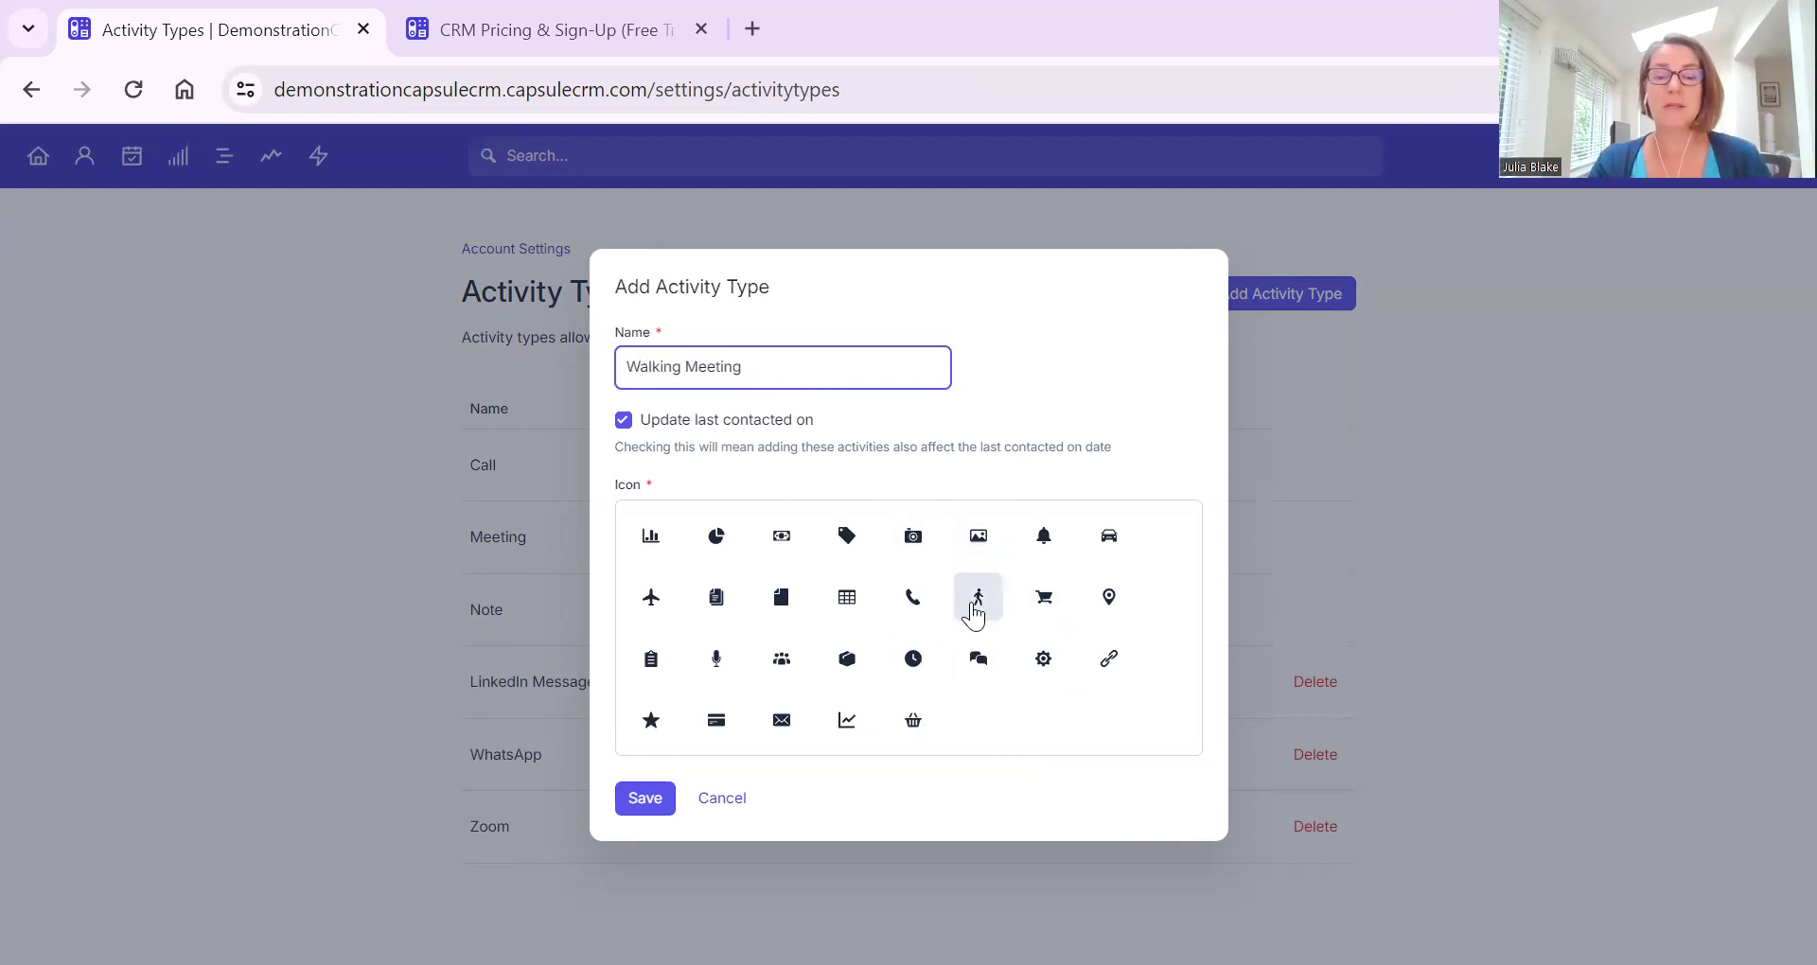
Give the Walking Meeting activity type the walking person icon and save it.
{"action": "left_click", "coordinate": [980, 610]}
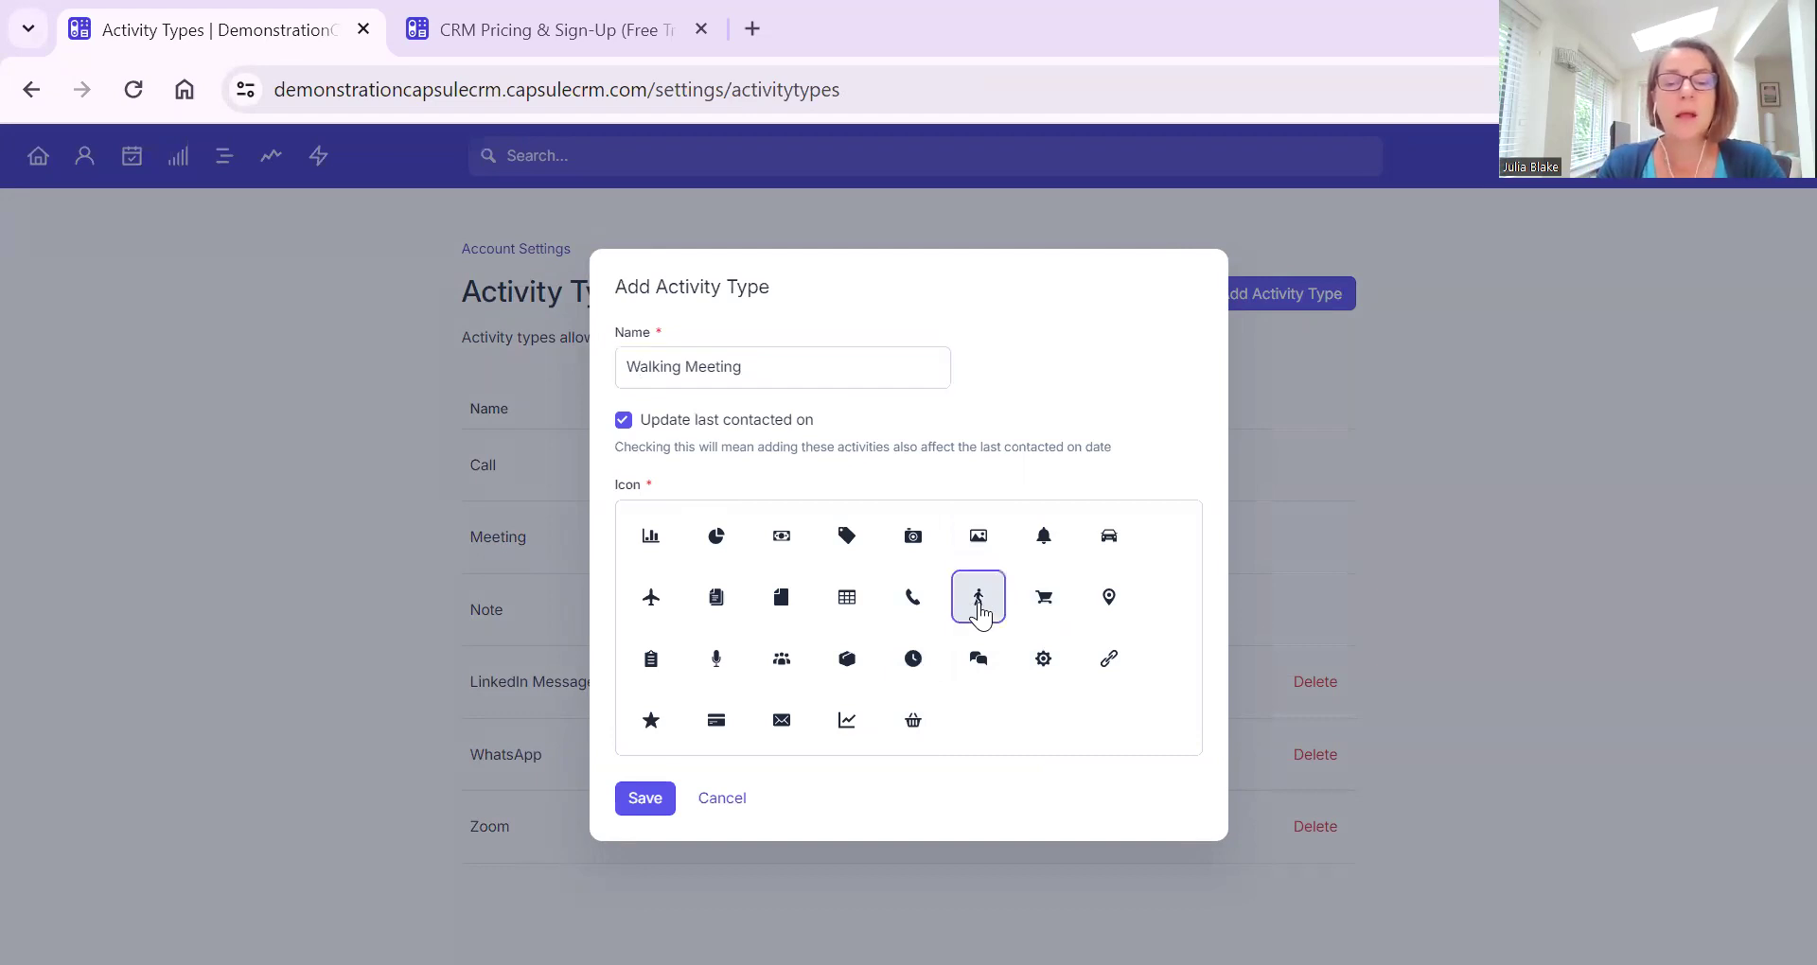
{"action": "left_click", "coordinate": [645, 797]}
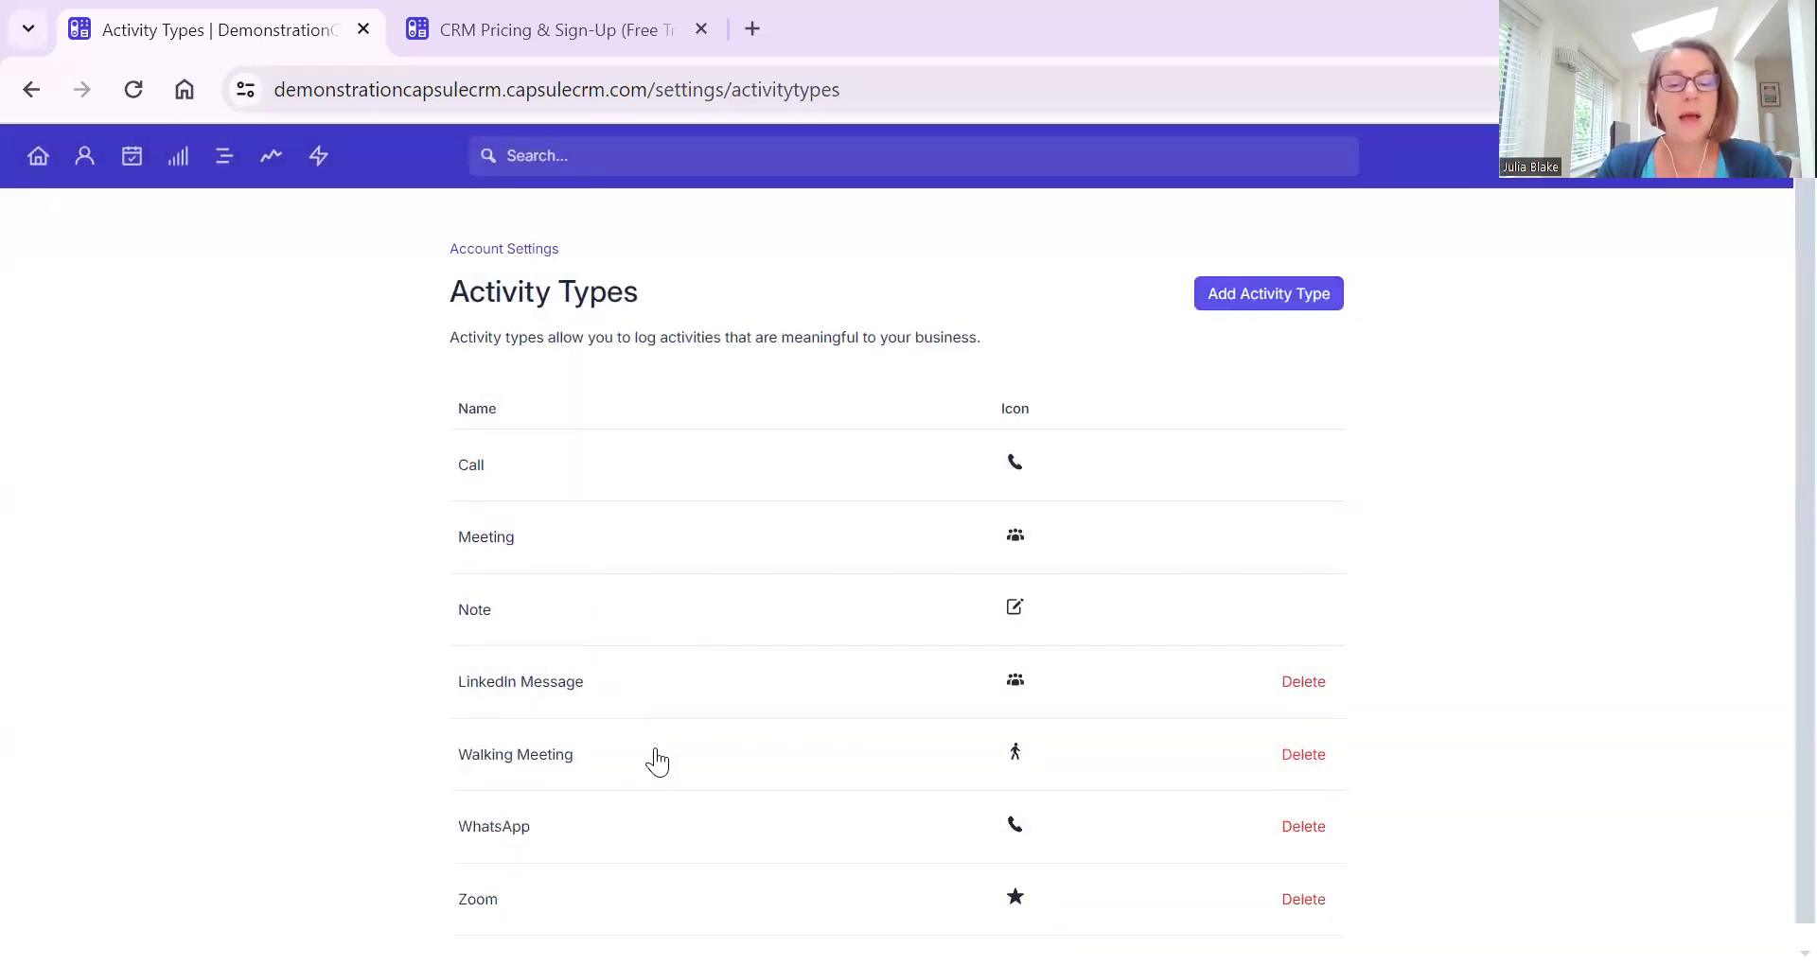
{"action": "scroll", "coordinate": [568, 833], "scroll_direction": "down", "scroll_amount": 1}
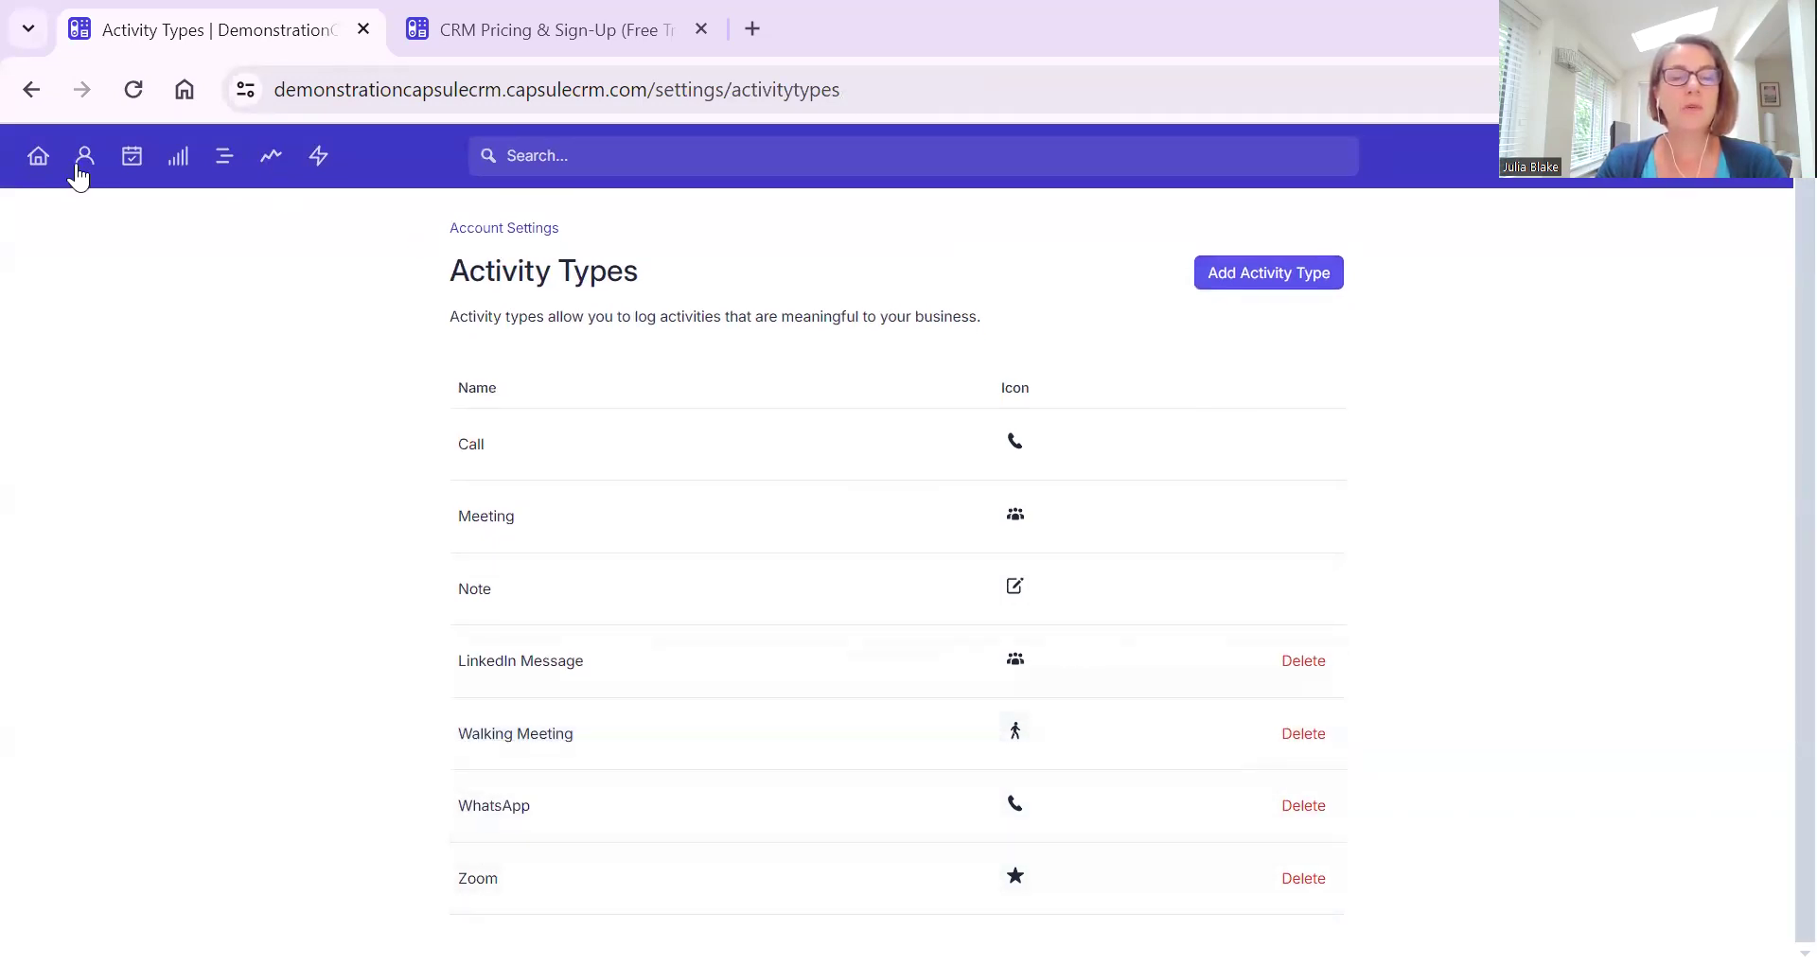
Open the Test #2 opportunity for Citrus Lemon and start logging an activity of type Walking Meeting.
{"action": "left_click", "coordinate": [657, 165]}
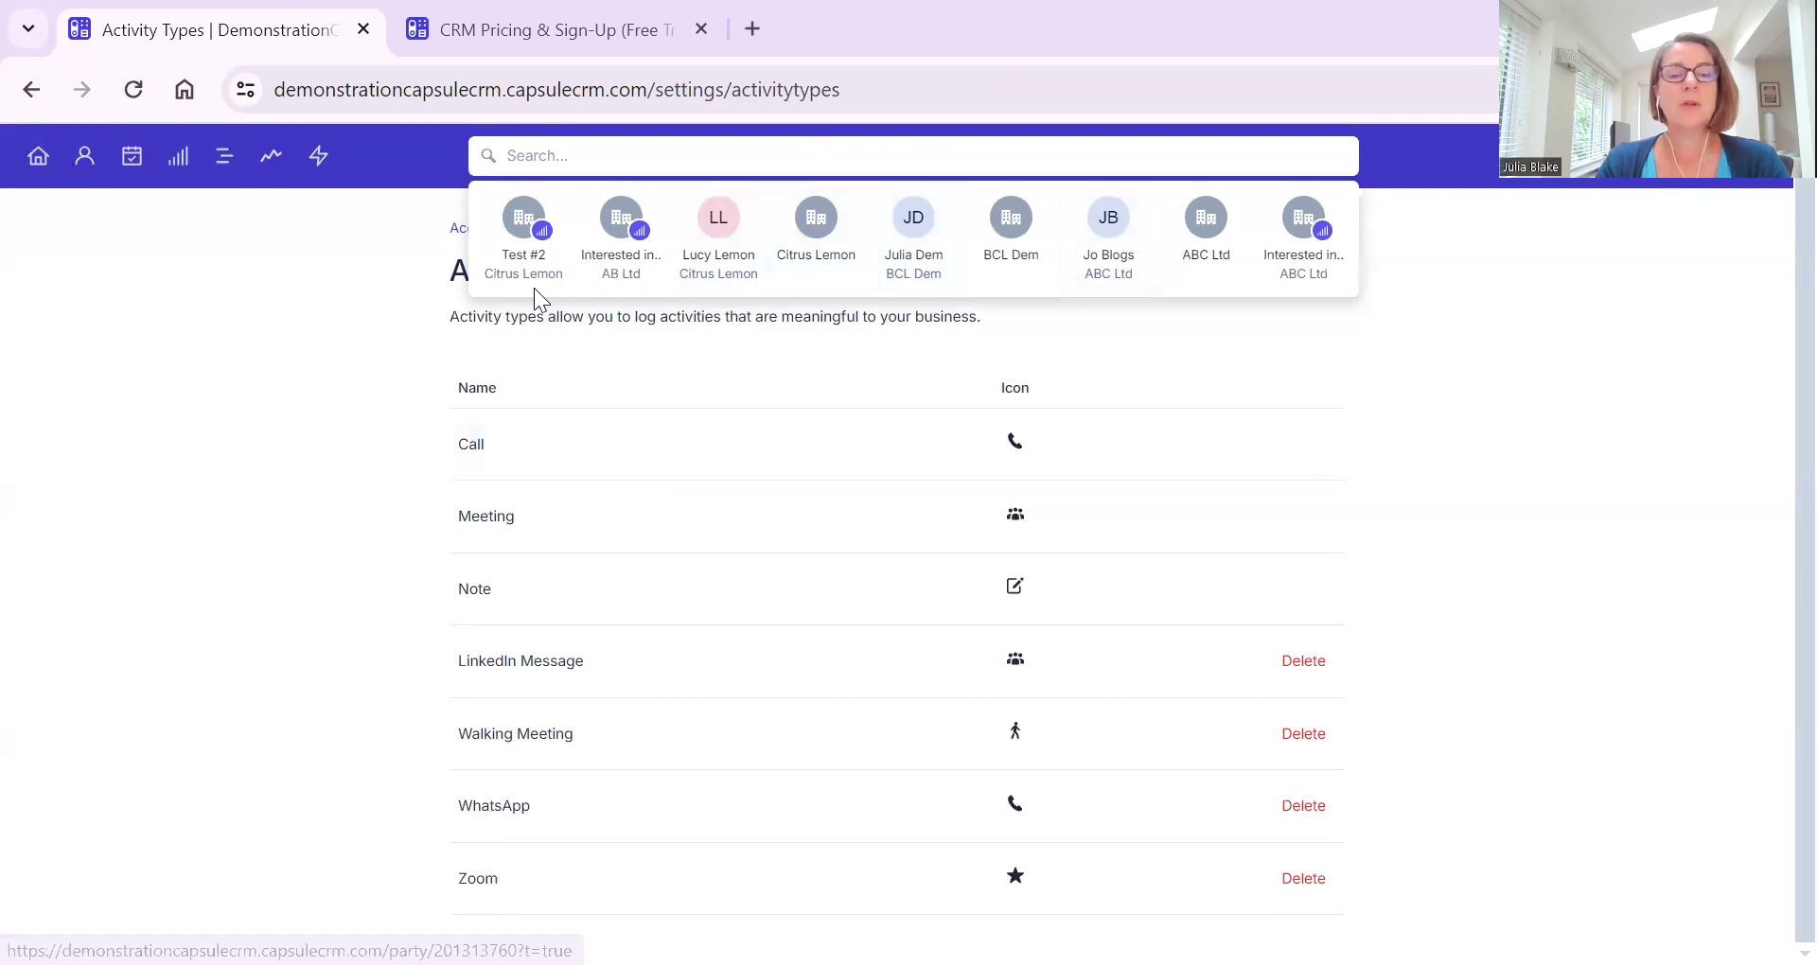
{"action": "left_click", "coordinate": [513, 269]}
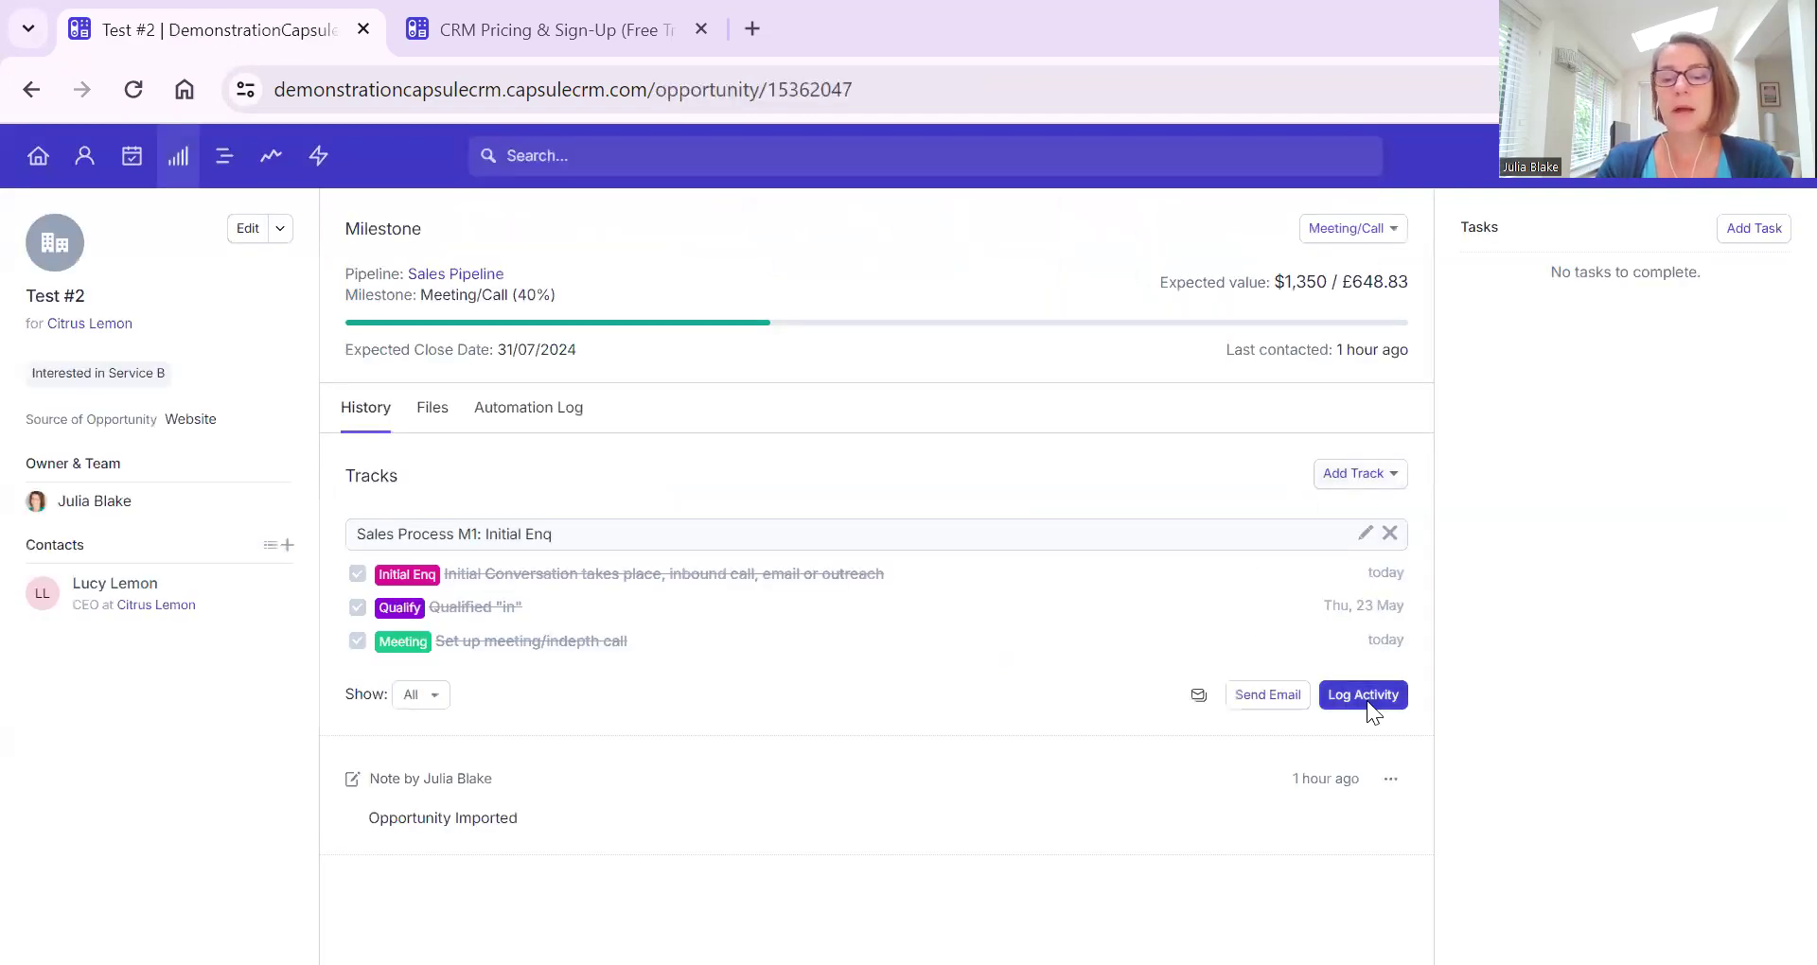
{"action": "left_click", "coordinate": [1367, 700]}
{"action": "left_click", "coordinate": [879, 390]}
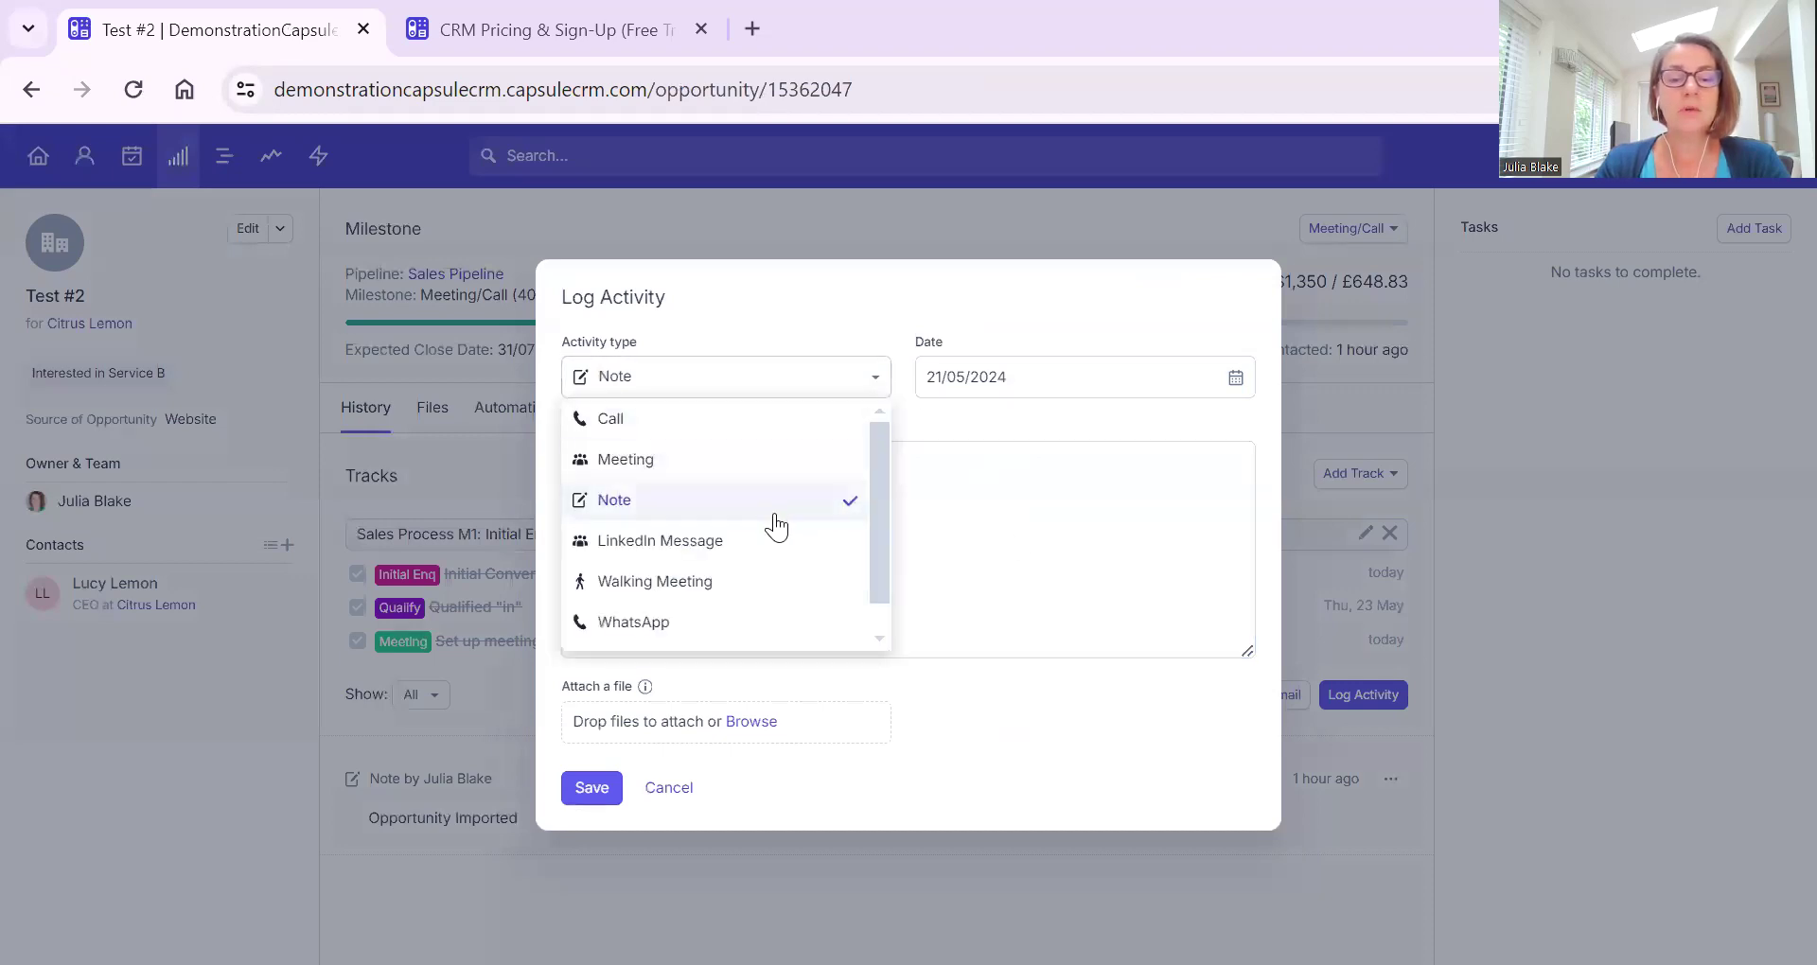
{"action": "scroll", "coordinate": [776, 526], "scroll_direction": "down", "scroll_amount": 1}
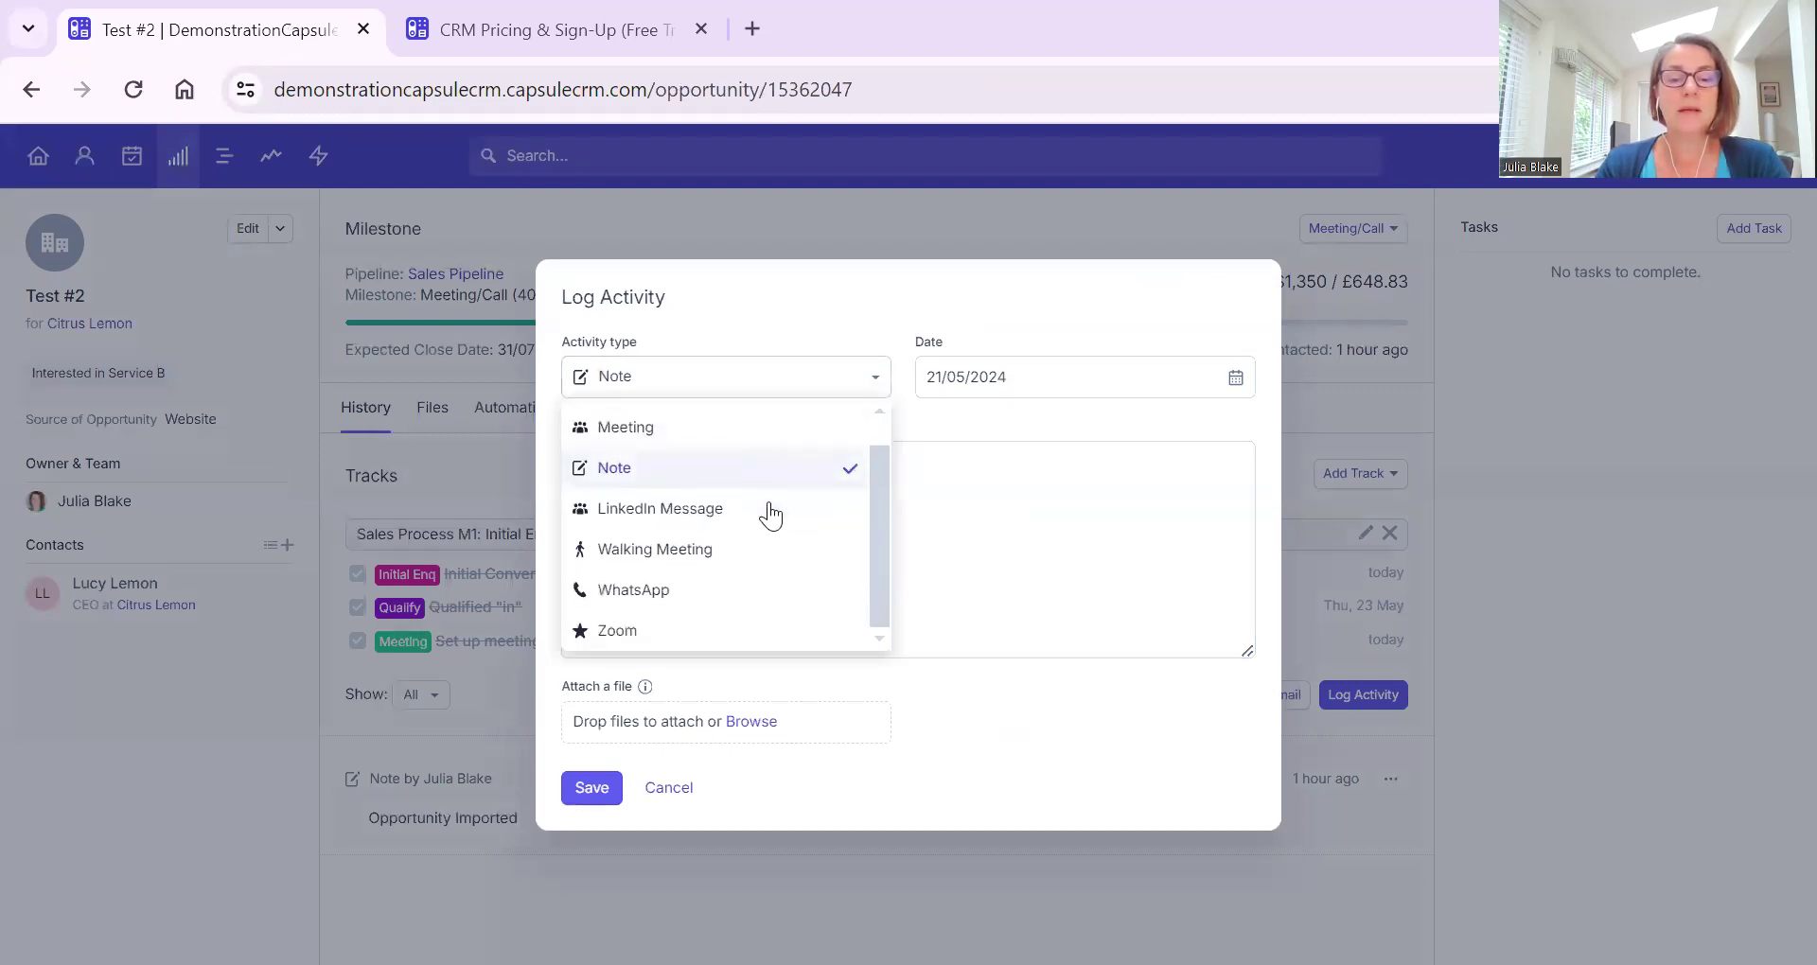
{"action": "left_click", "coordinate": [720, 558]}
Date the activity 21/05/2024, add the note "notes, actions agreed", and save it.
{"action": "left_click", "coordinate": [1063, 377]}
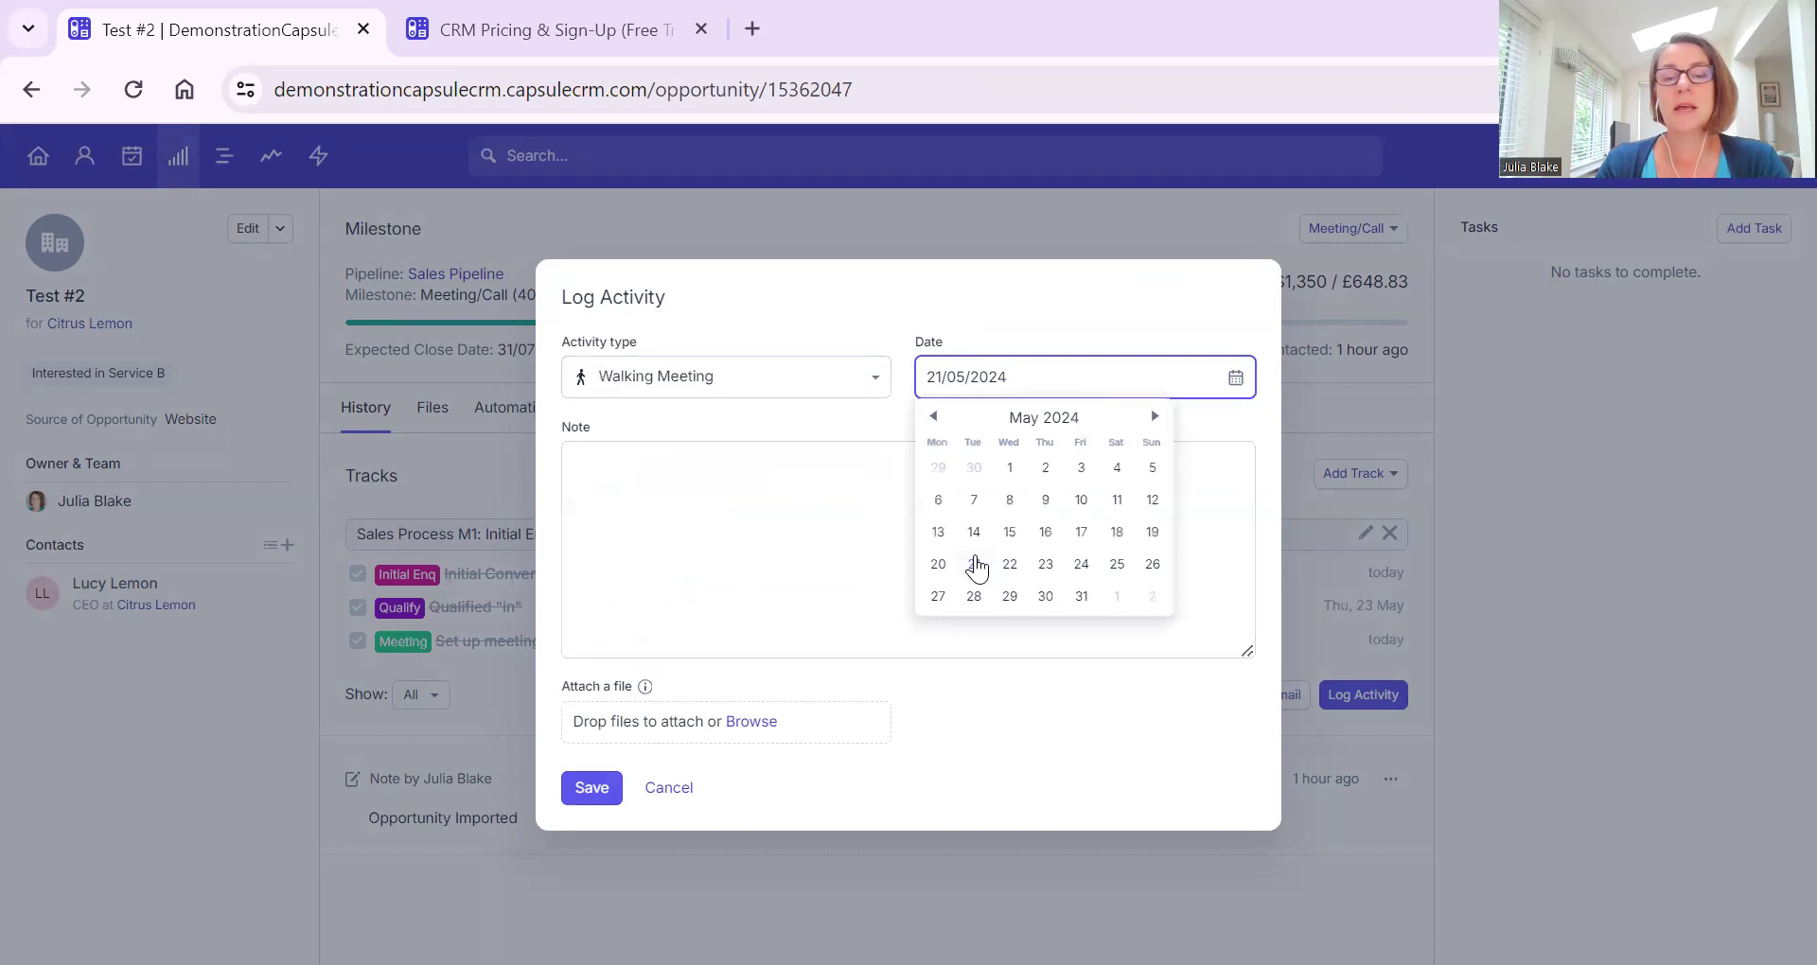
{"action": "left_click", "coordinate": [976, 566]}
{"action": "left_click", "coordinate": [797, 502]}
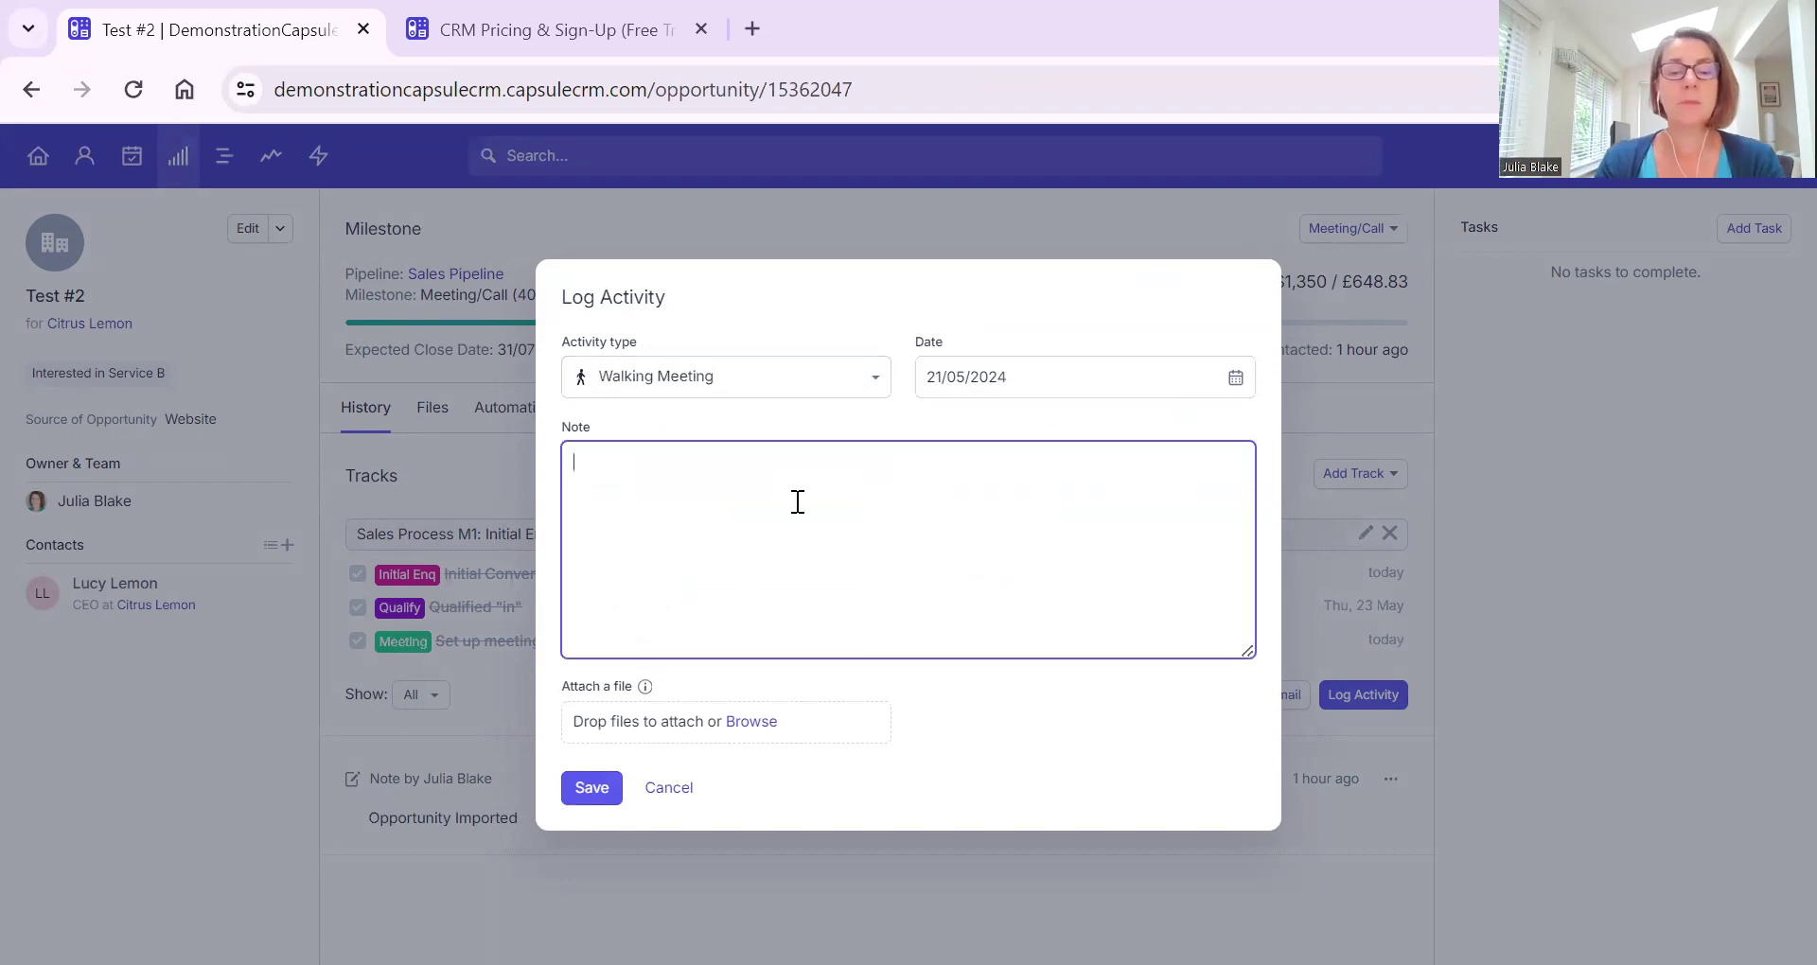
{"action": "type", "text": "notes, actions a"}
{"action": "key", "text": "BackSpace"}
{"action": "type", "text": "agreed"}
{"action": "left_click", "coordinate": [606, 789]}
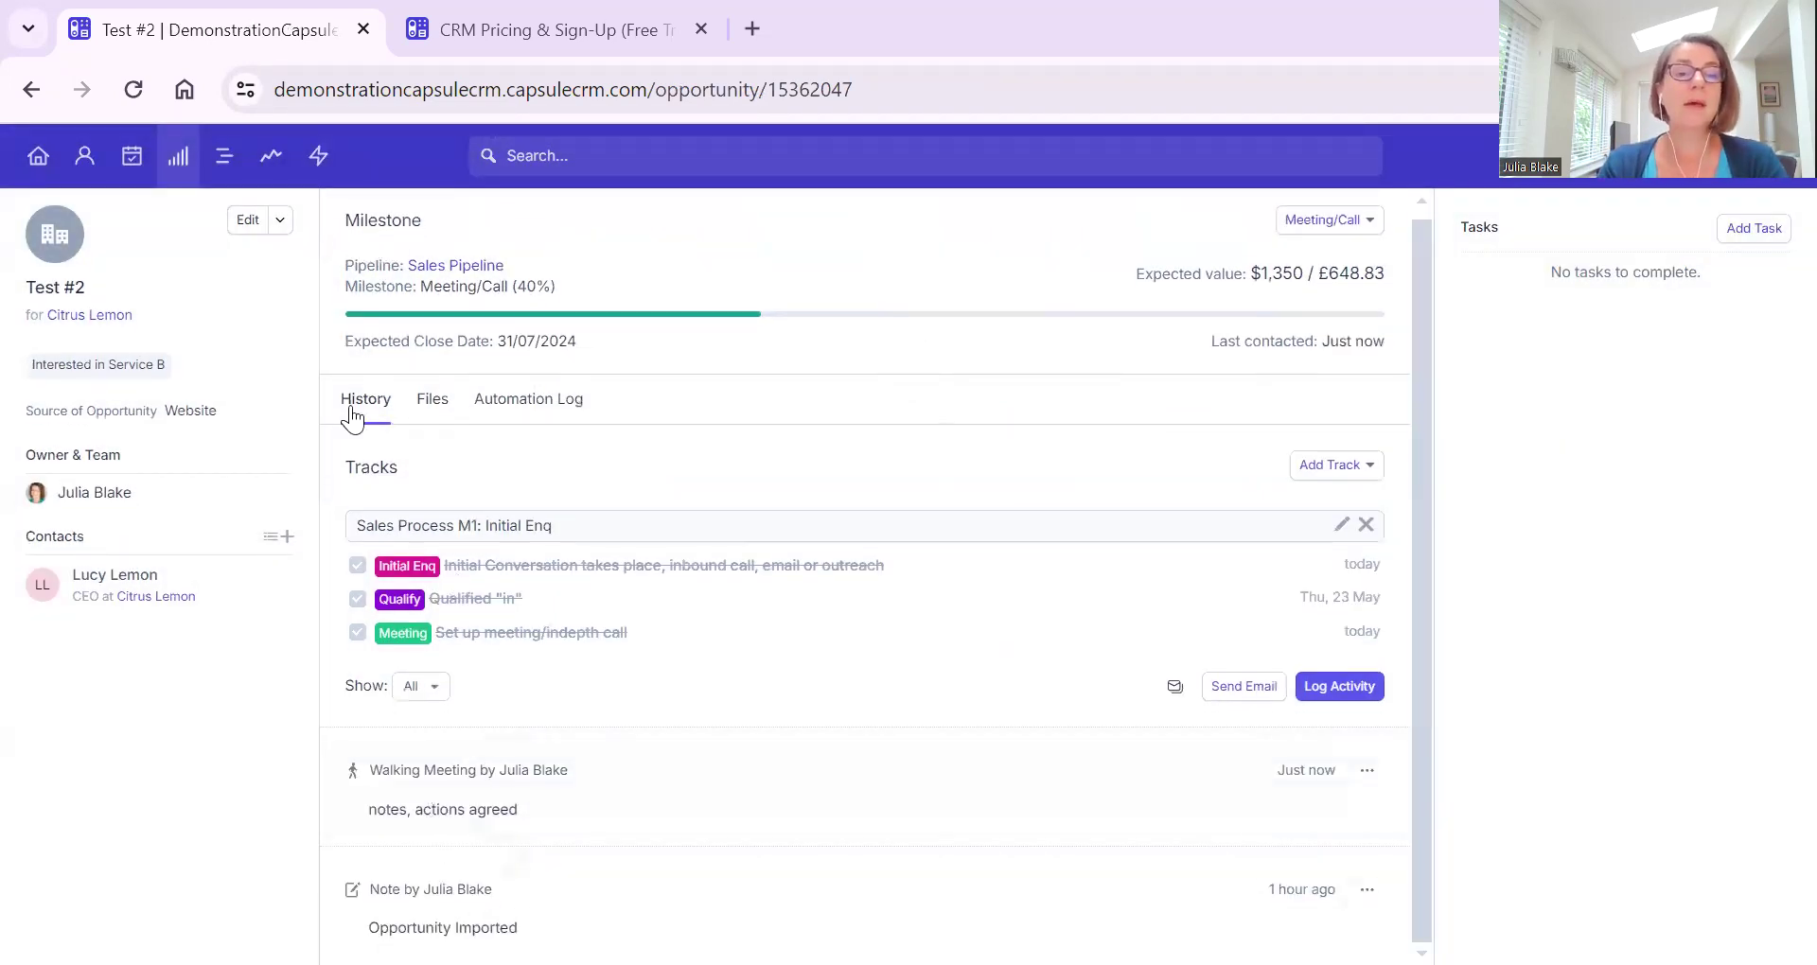
Open the Activity Completed by User report and limit its chart to the Meeting, Call and Walking Meeting activity types.
{"action": "left_click", "coordinate": [271, 159]}
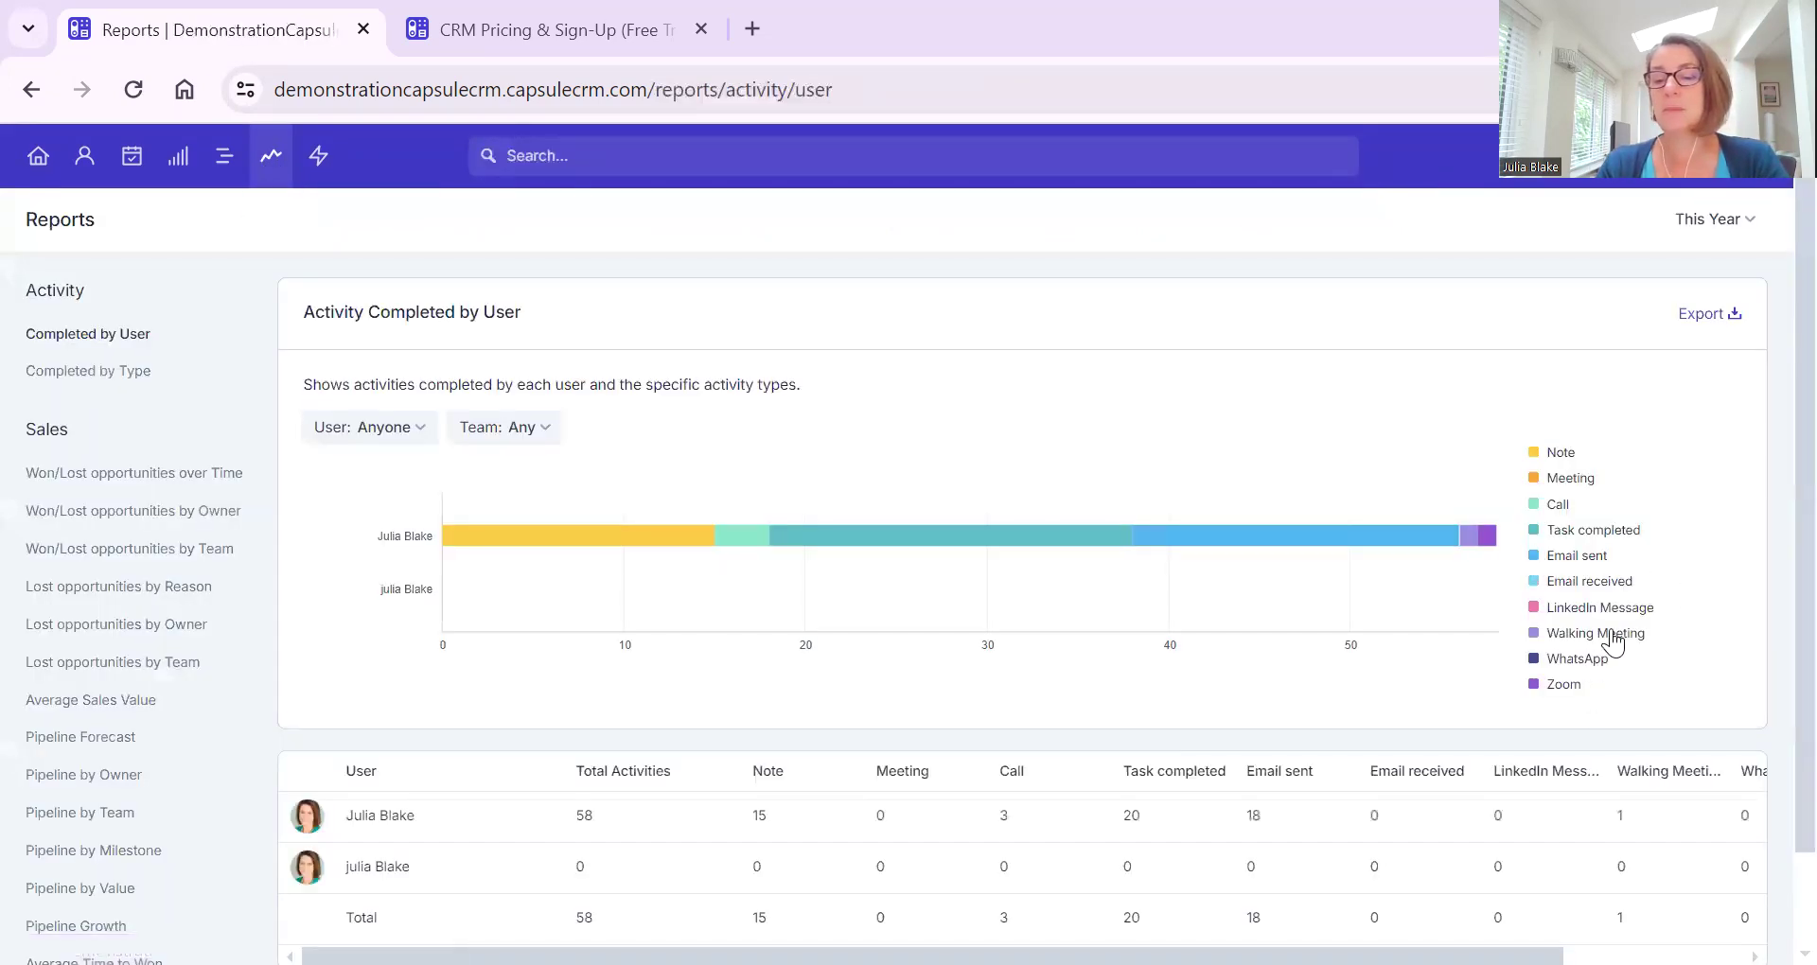
{"action": "left_click", "coordinate": [1582, 673]}
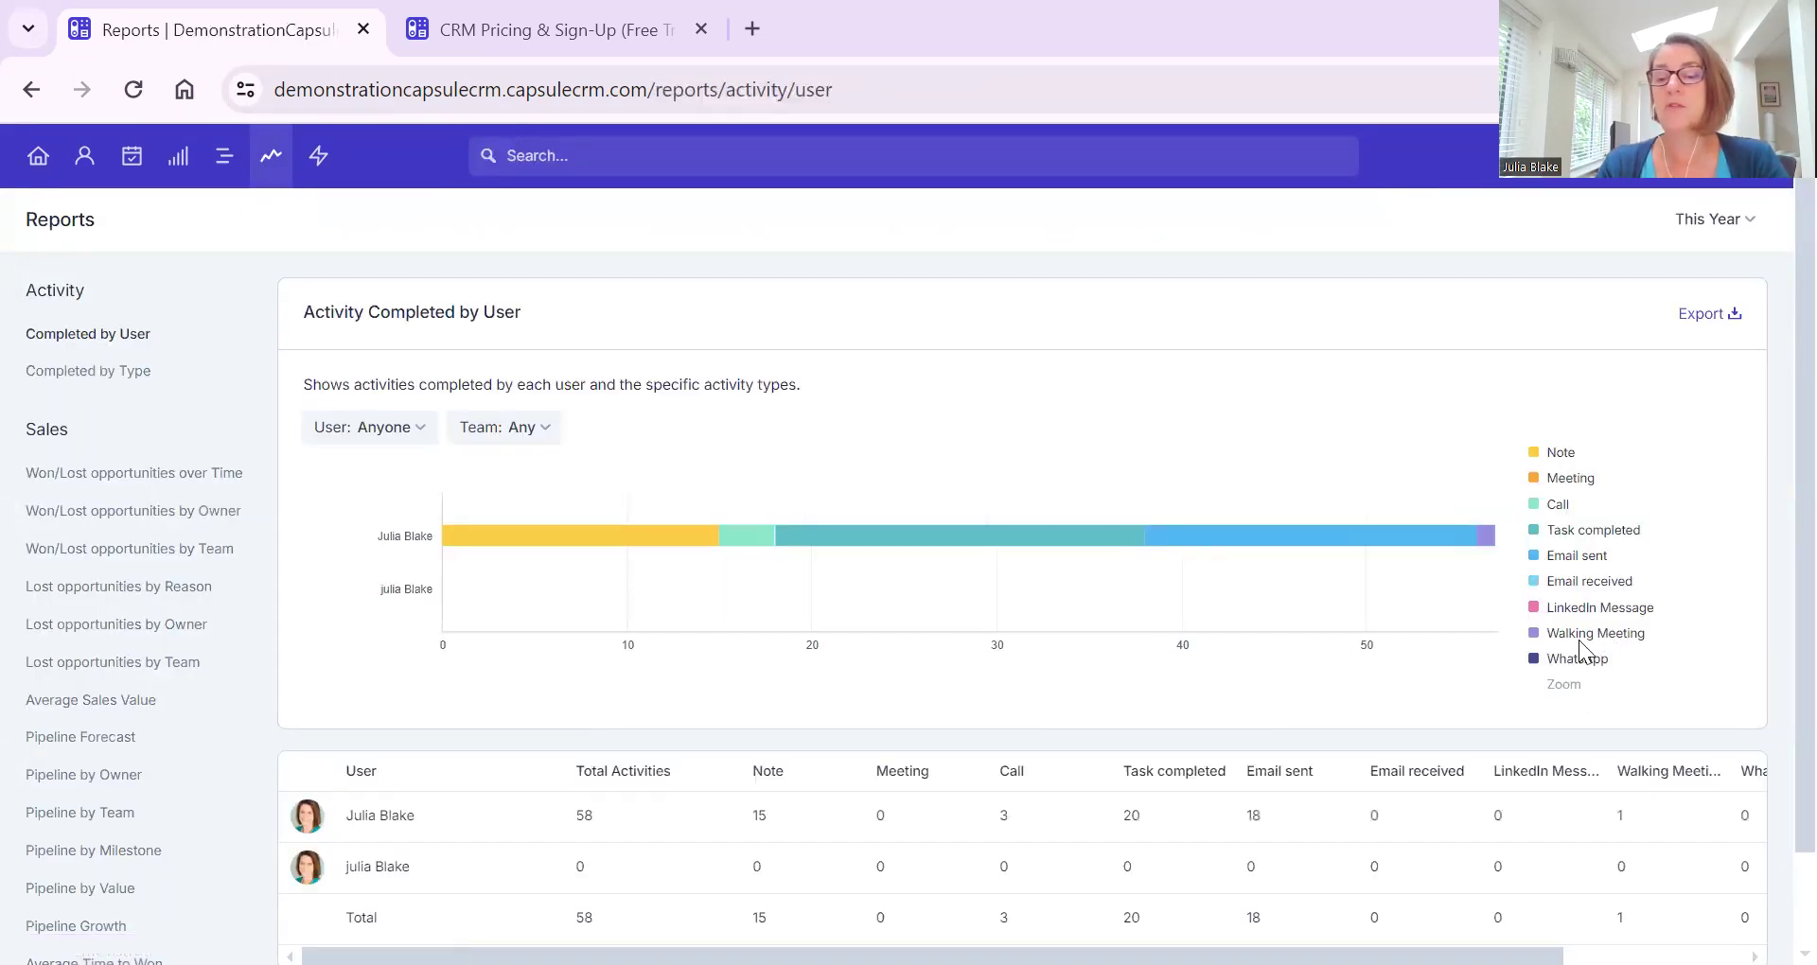
{"action": "left_click", "coordinate": [1580, 611]}
{"action": "left_click", "coordinate": [1581, 581]}
{"action": "left_click", "coordinate": [1578, 556]}
{"action": "left_click", "coordinate": [1571, 530]}
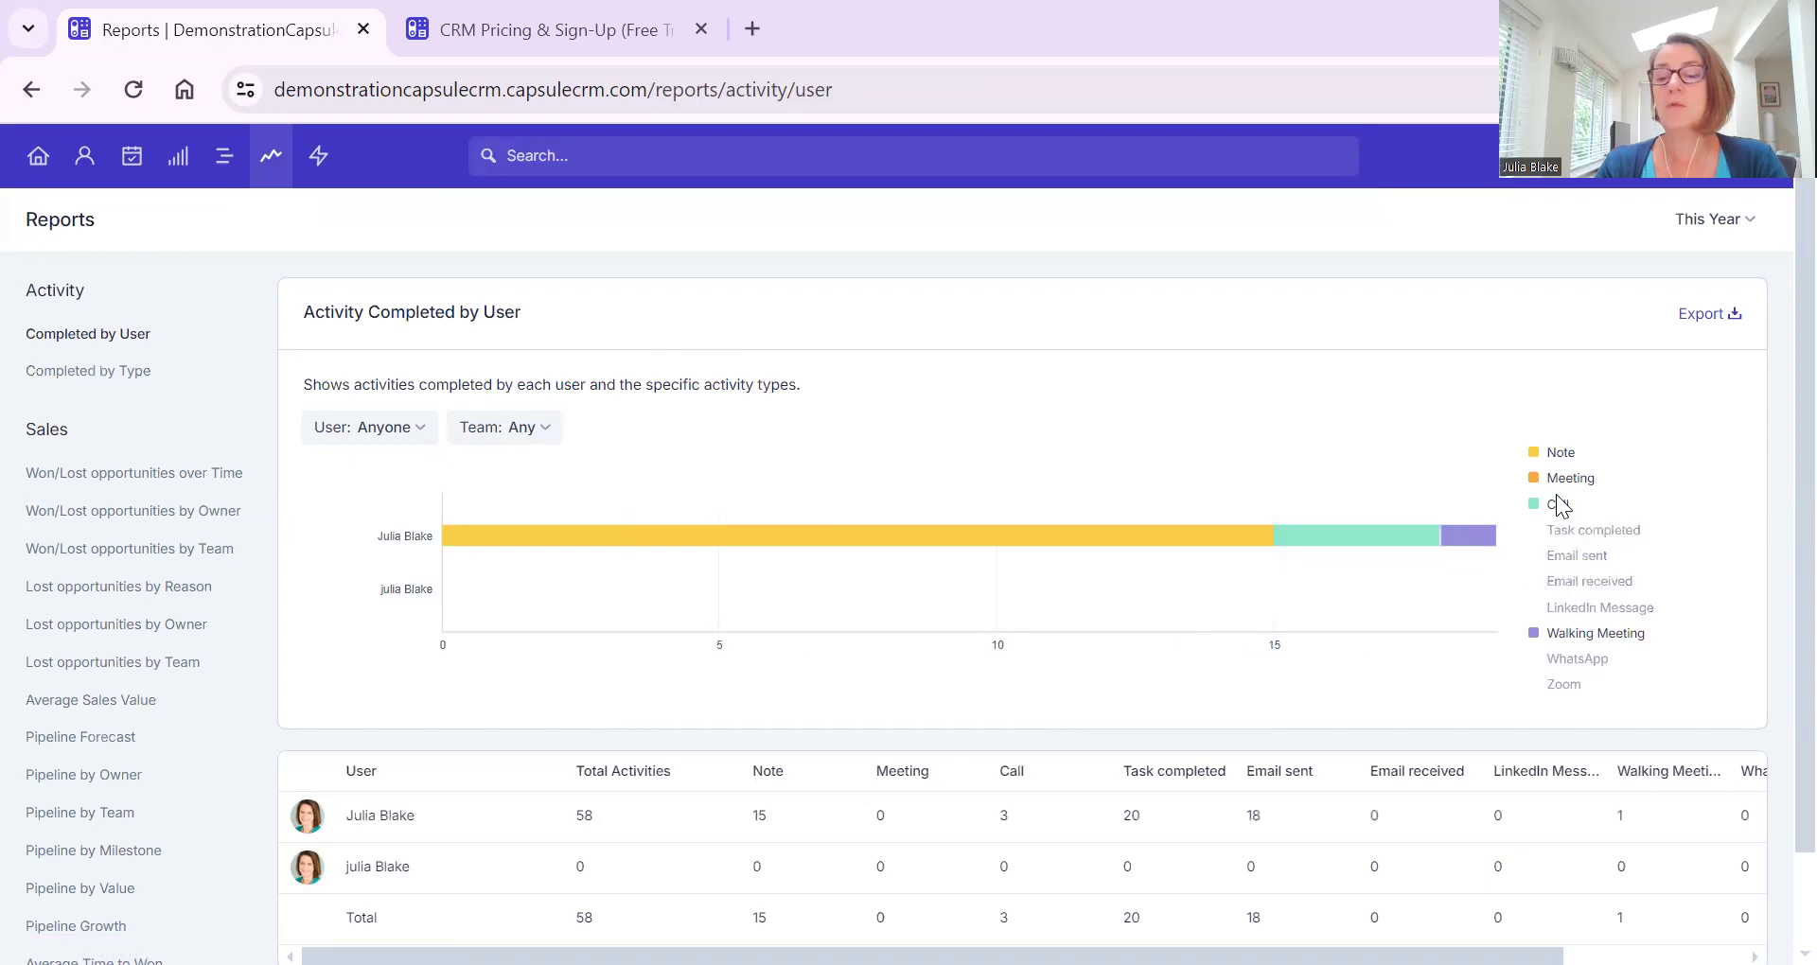
{"action": "left_click", "coordinate": [1557, 457]}
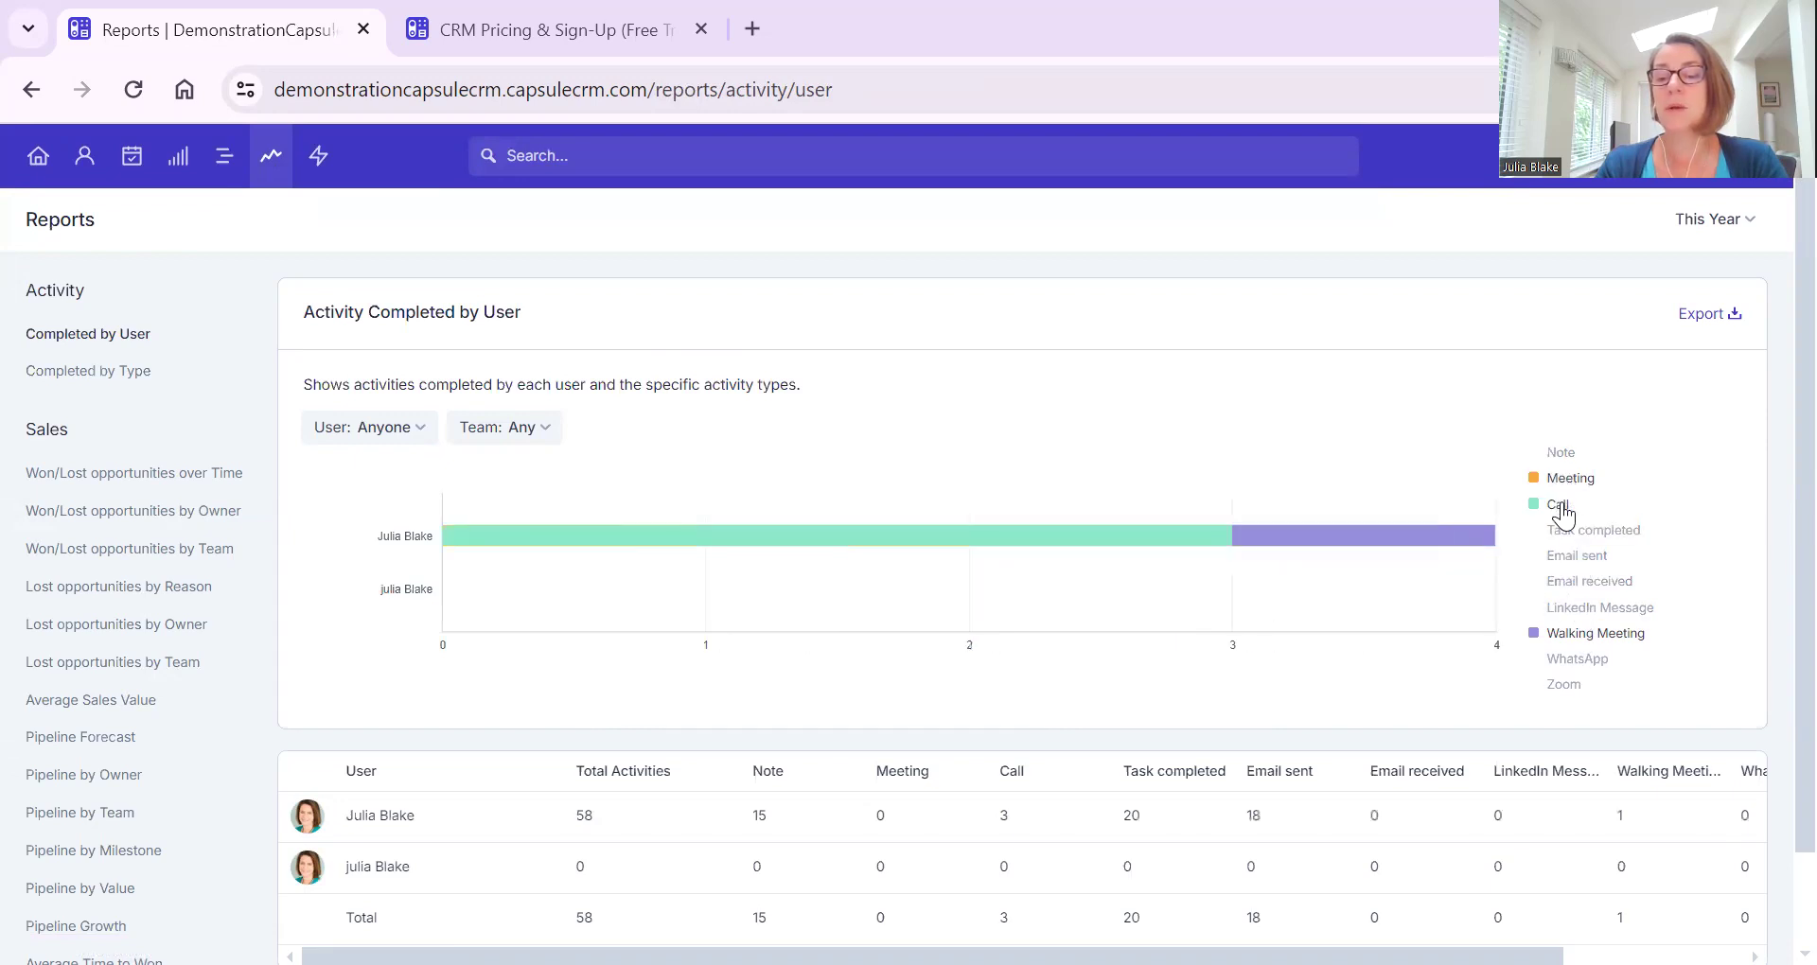
{"action": "left_click", "coordinate": [1561, 509]}
{"action": "left_click", "coordinate": [1552, 510]}
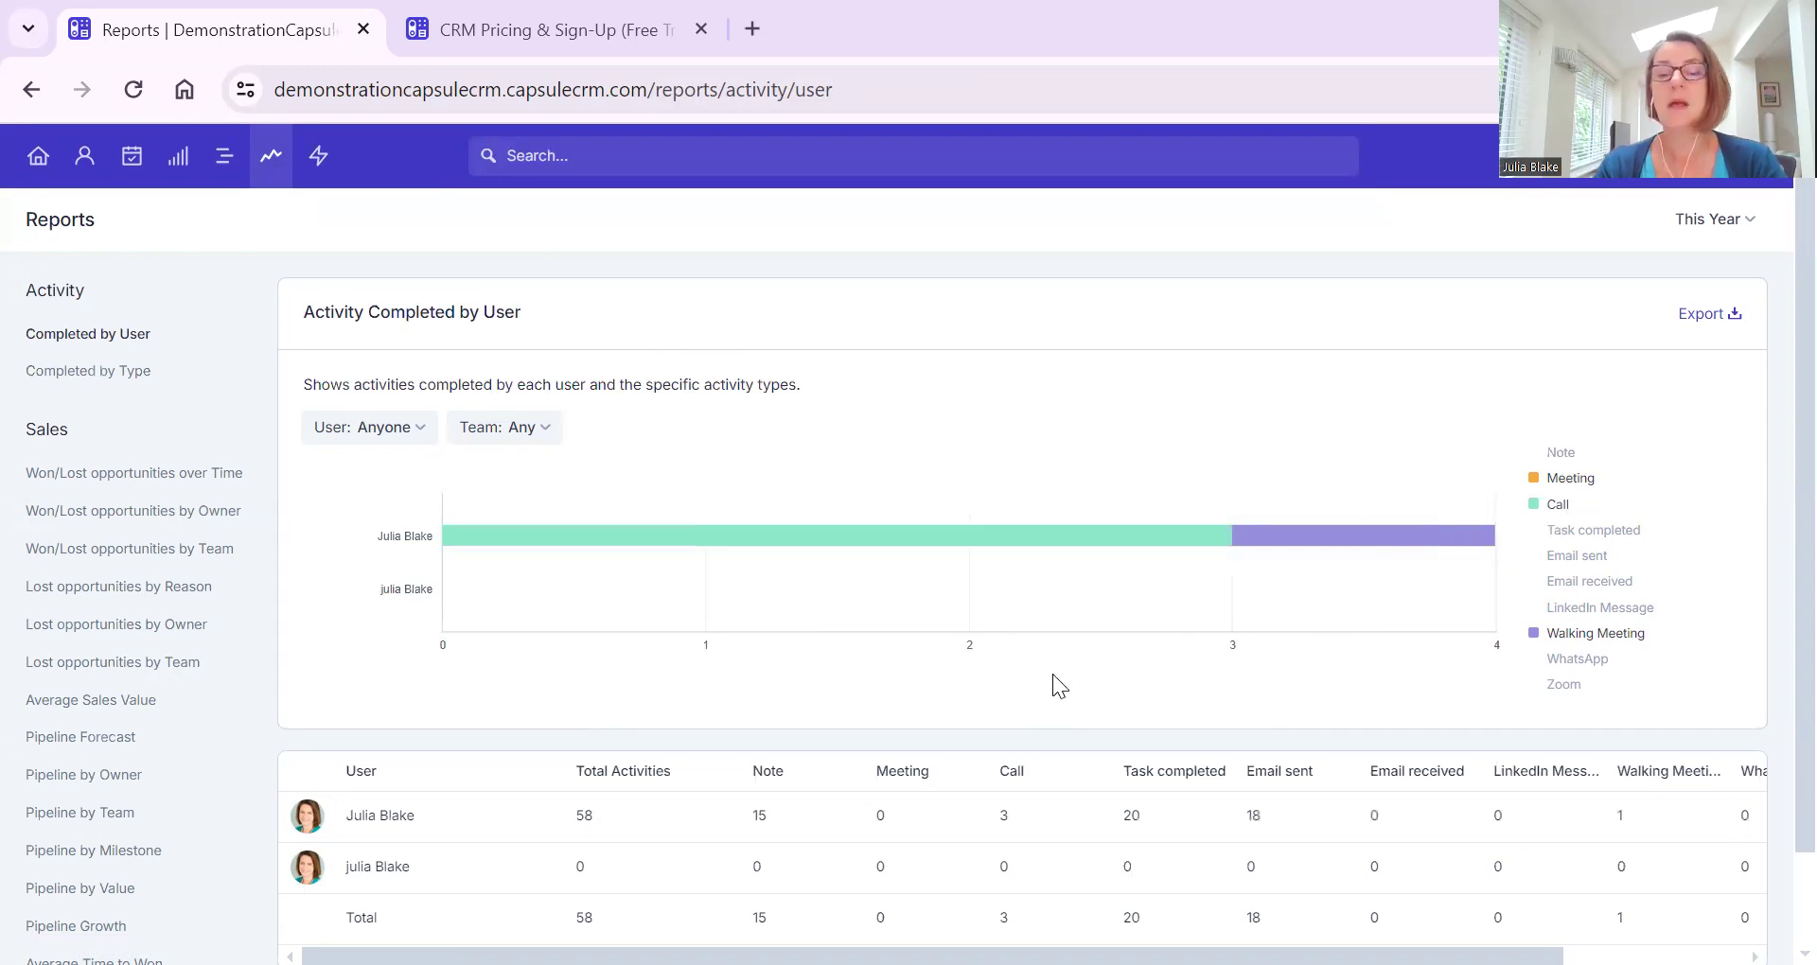